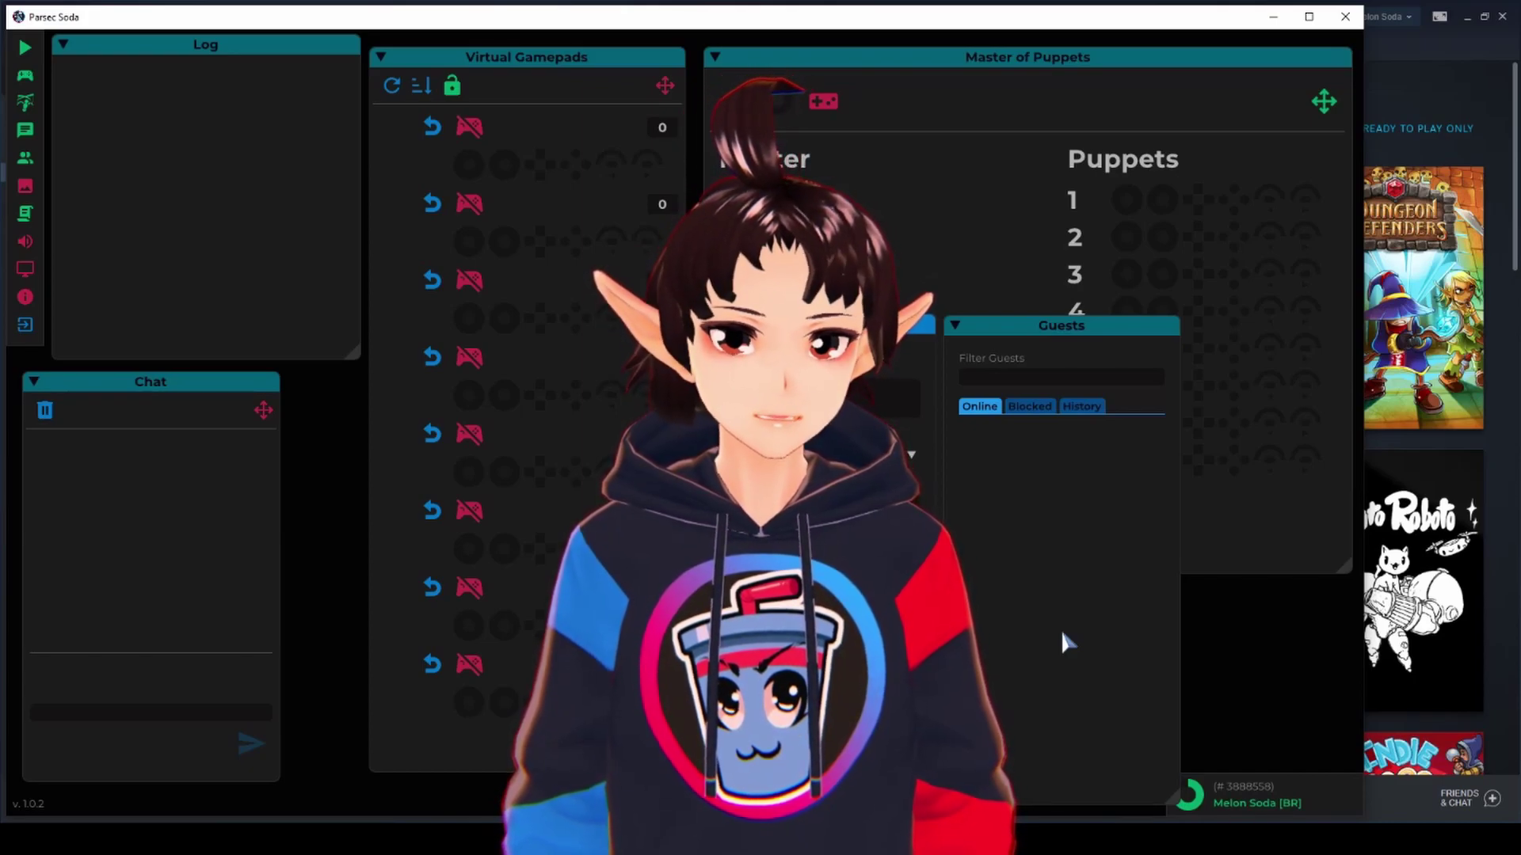
Bring the Master of Puppets window in front of the Host Settings and Guests windows.
{"action": "left_click", "coordinate": [1287, 528]}
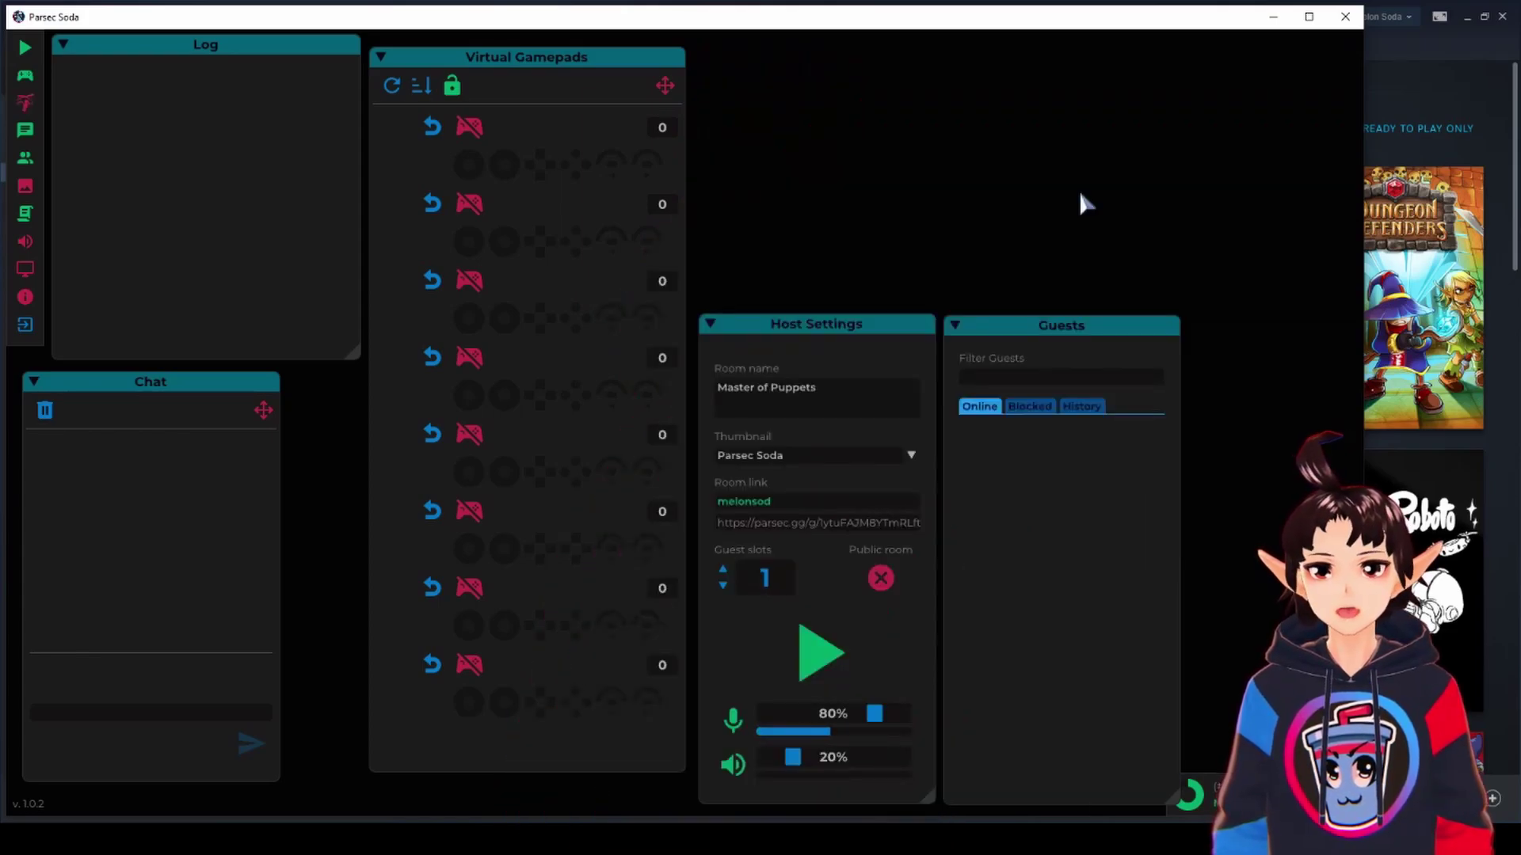
Switch Master of Puppets to the Windows Gaming Input engine and hide Chat, Log and Guests.
{"action": "left_click", "coordinate": [27, 103]}
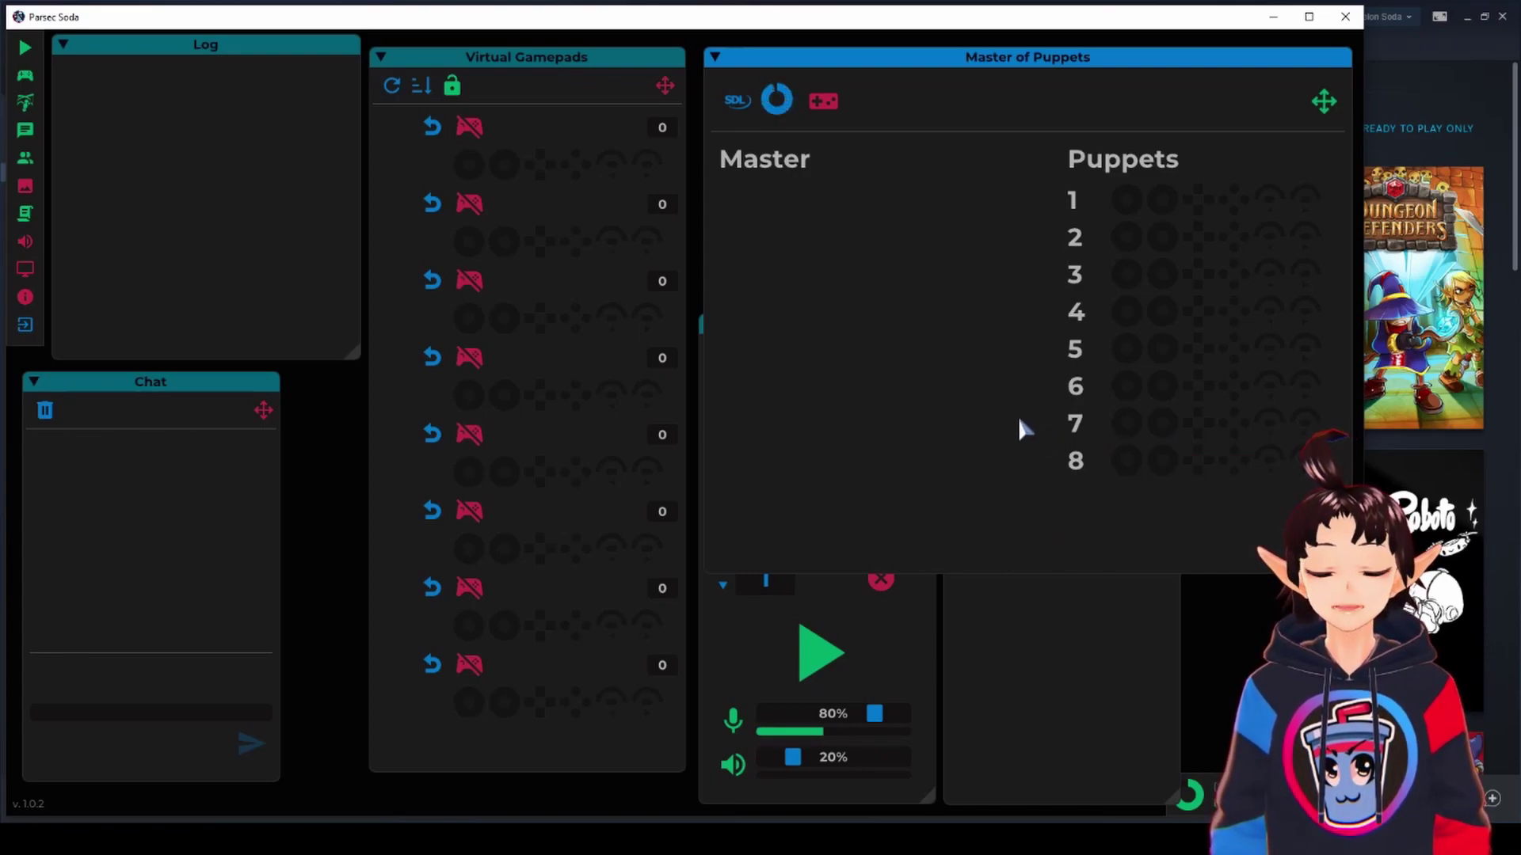
{"action": "left_click", "coordinate": [744, 103]}
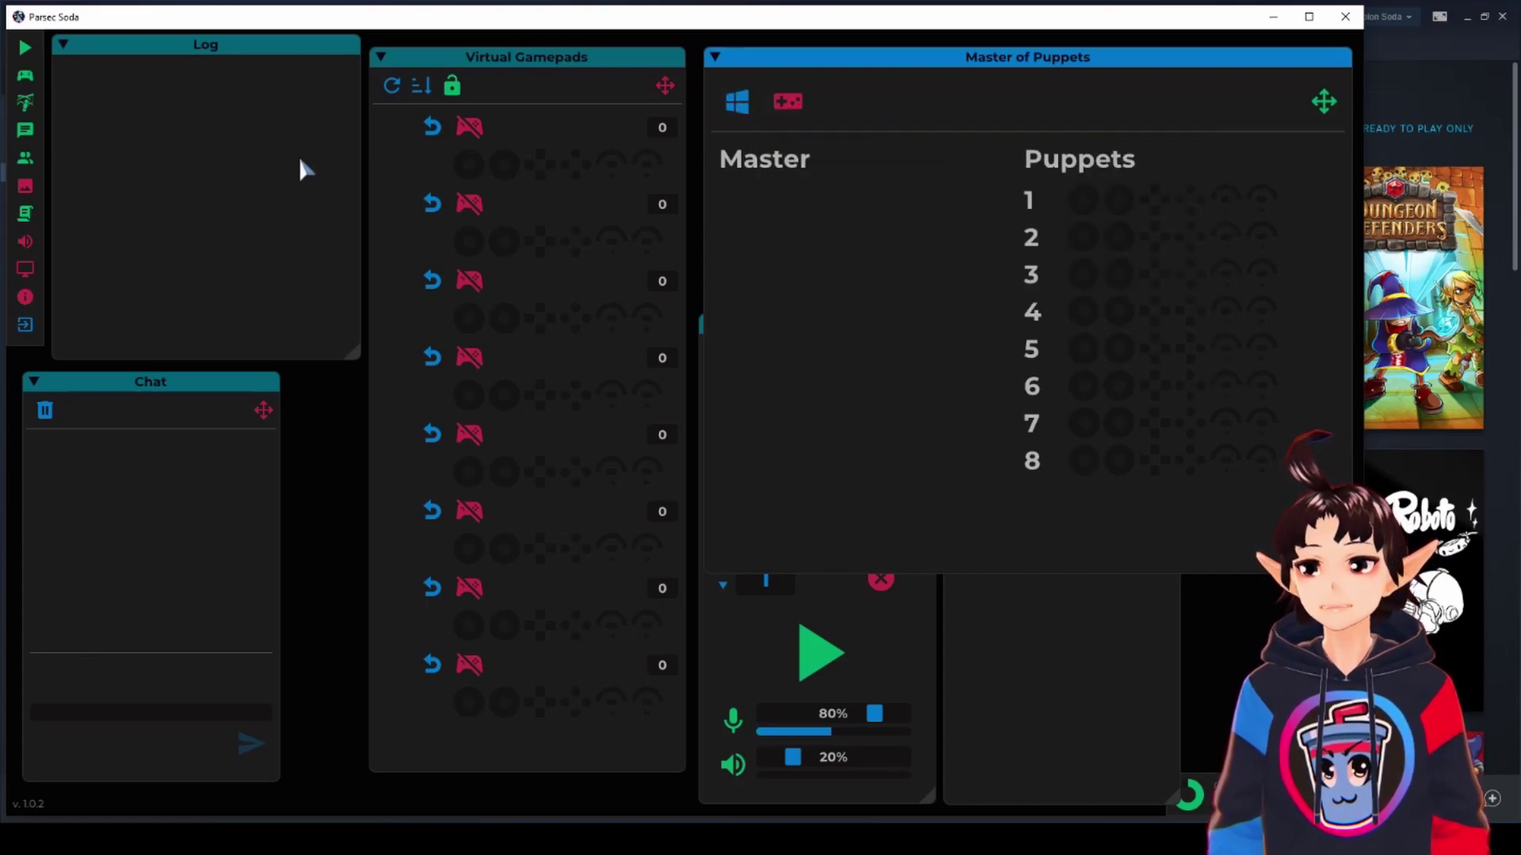
{"action": "left_click", "coordinate": [35, 138]}
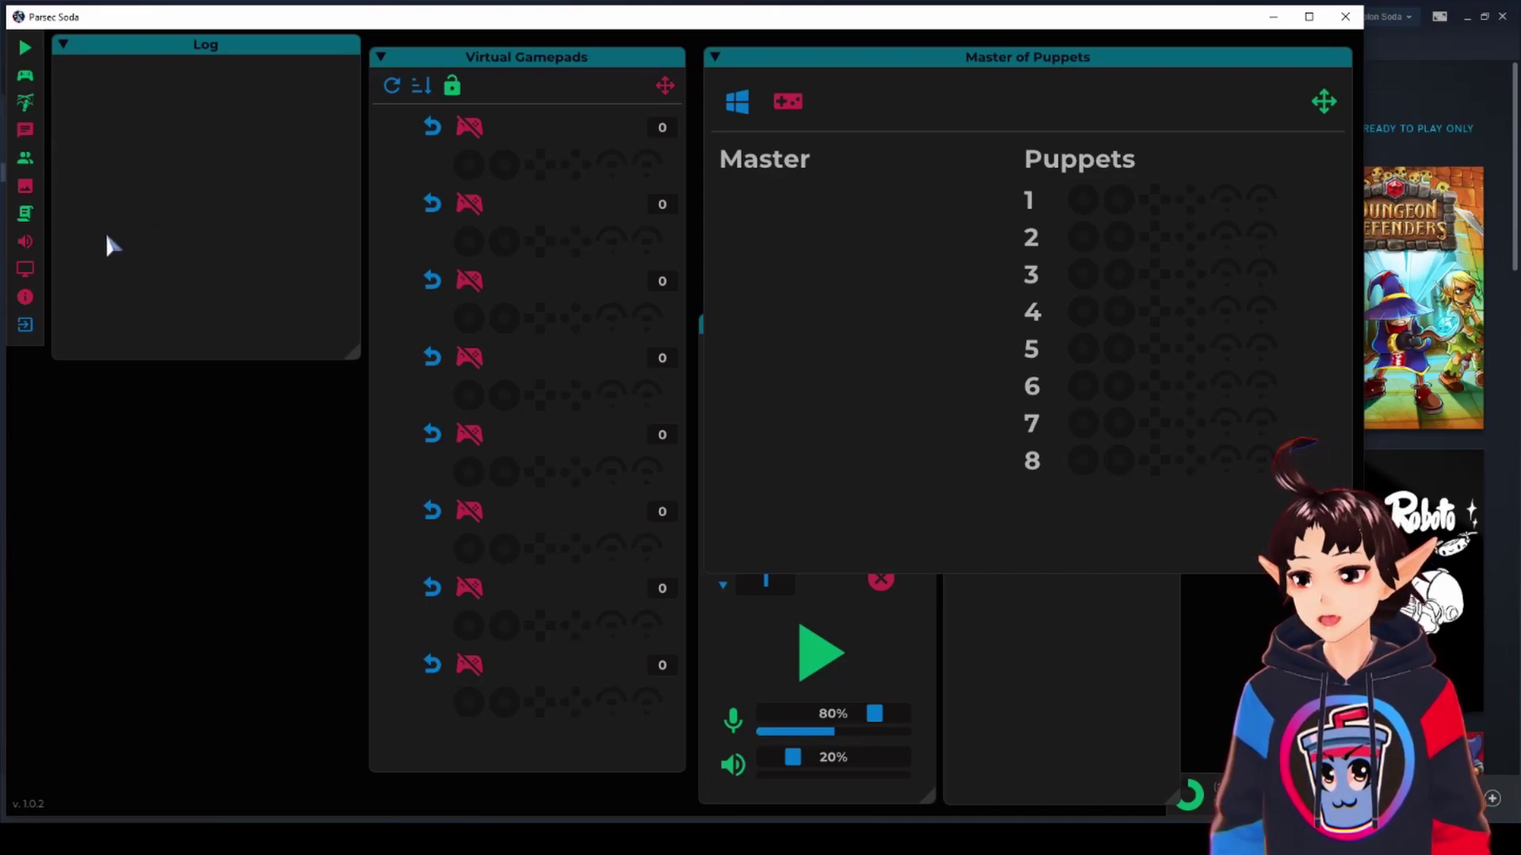
{"action": "left_click", "coordinate": [33, 222]}
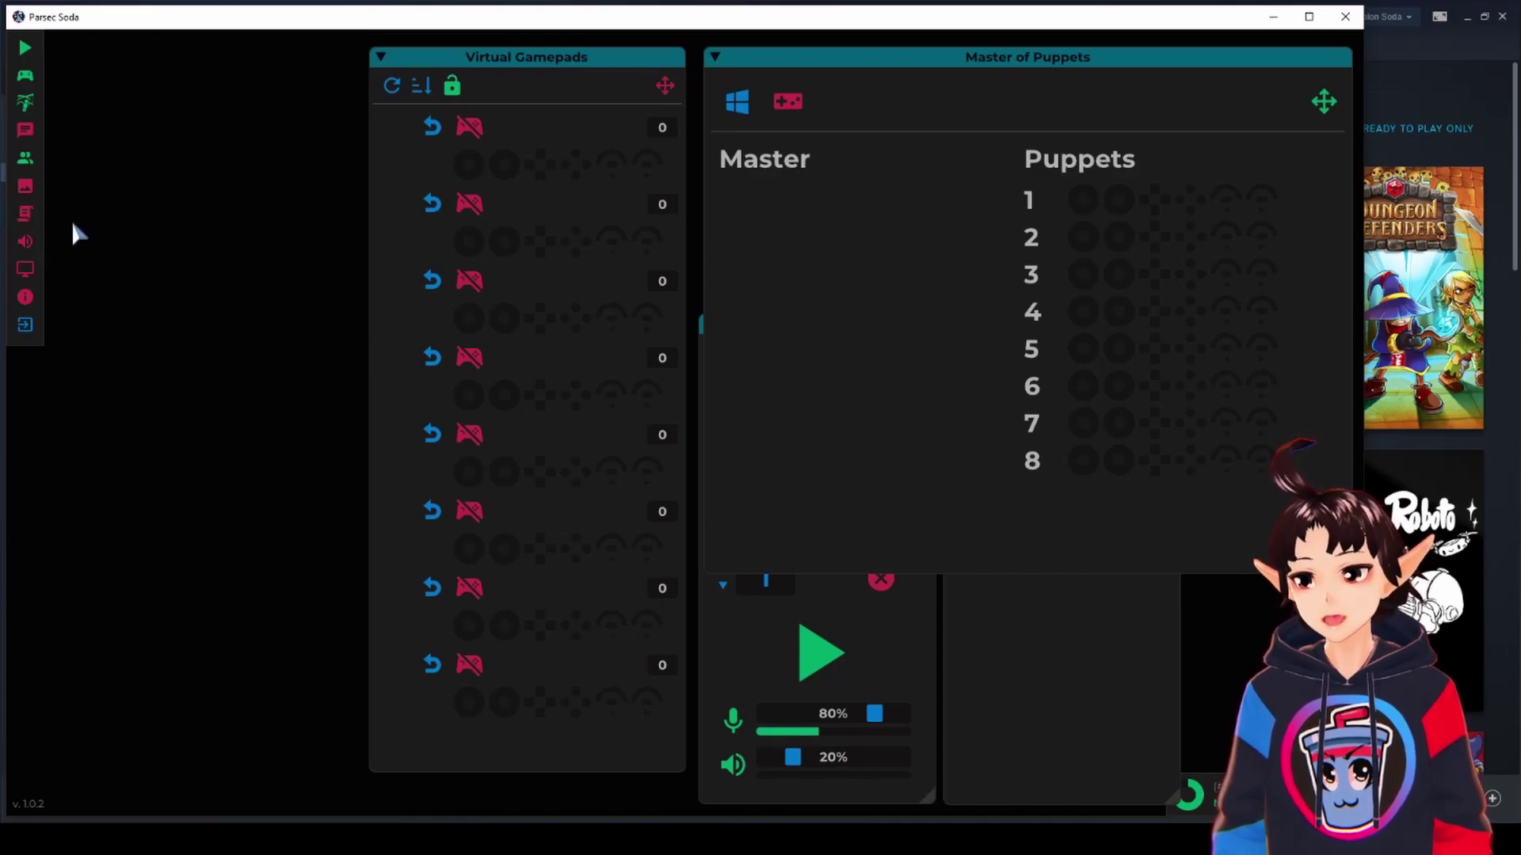
{"action": "left_click", "coordinate": [32, 164]}
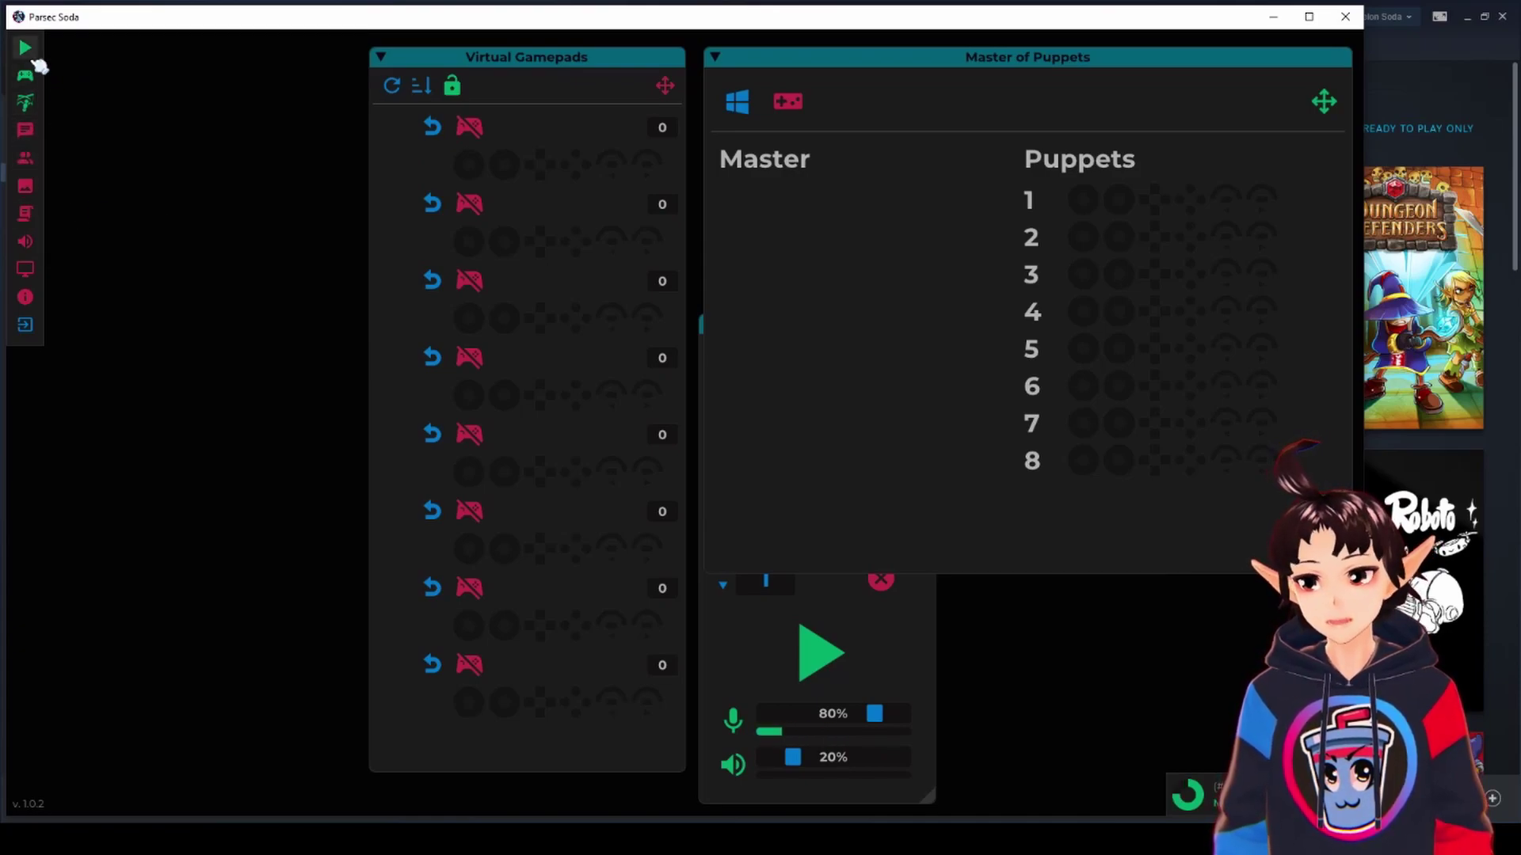
Hide Host Settings, leaving the Virtual Gamepads and Master of Puppets windows visible.
{"action": "left_click", "coordinate": [37, 58]}
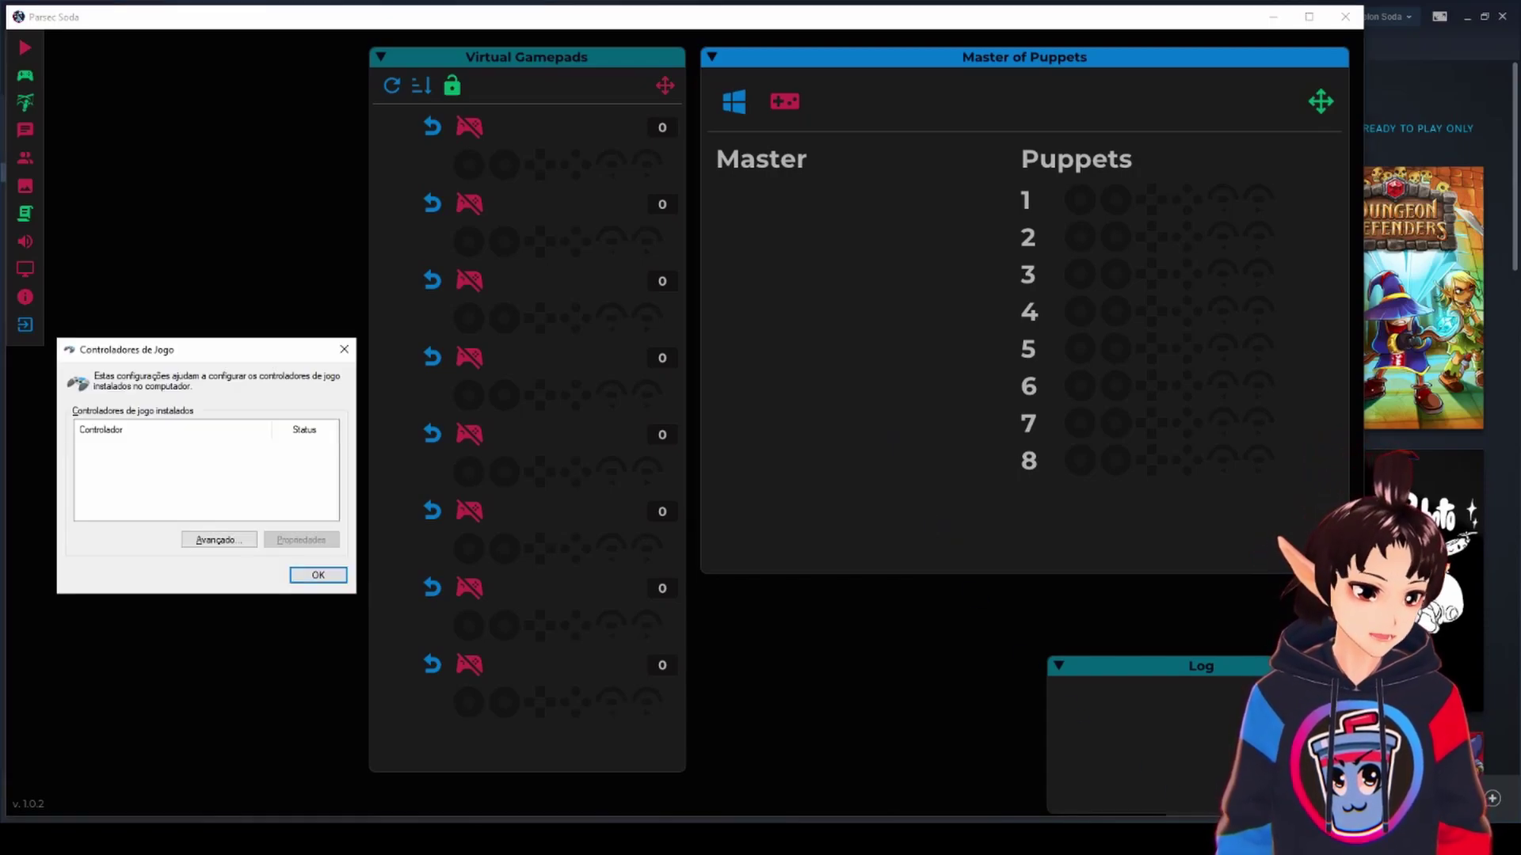
Check the Xbox 360 controller in the Game Controllers dialog, then return to Parsec Soda.
{"action": "mouse_move", "coordinate": [202, 358]}
{"action": "left_mouse_down"}
{"action": "mouse_move", "coordinate": [188, 383]}
{"action": "mouse_move", "coordinate": [202, 295]}
{"action": "left_mouse_up"}
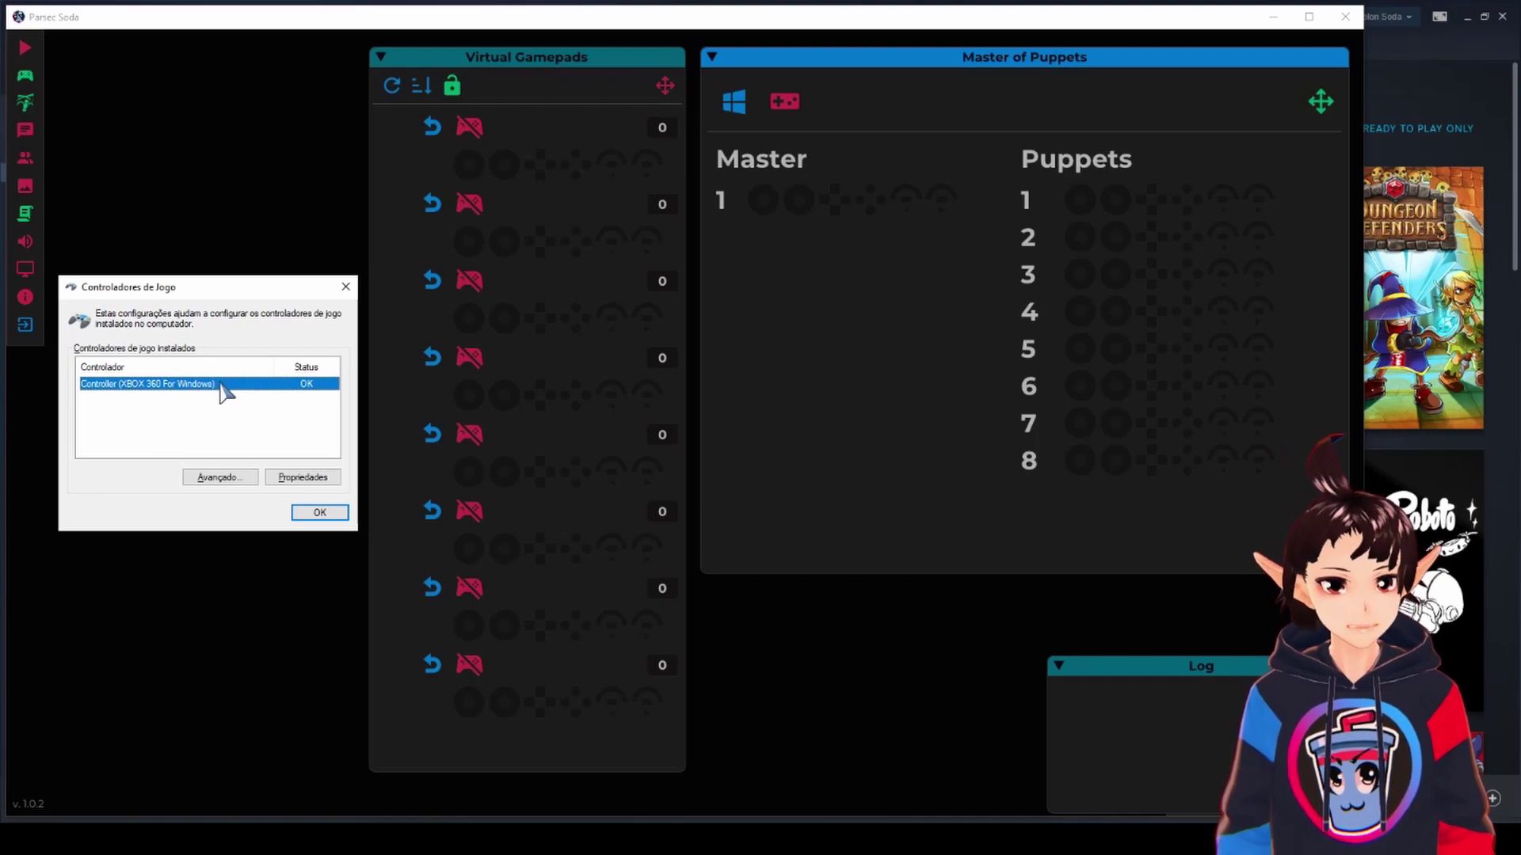
{"action": "left_click", "coordinate": [817, 270]}
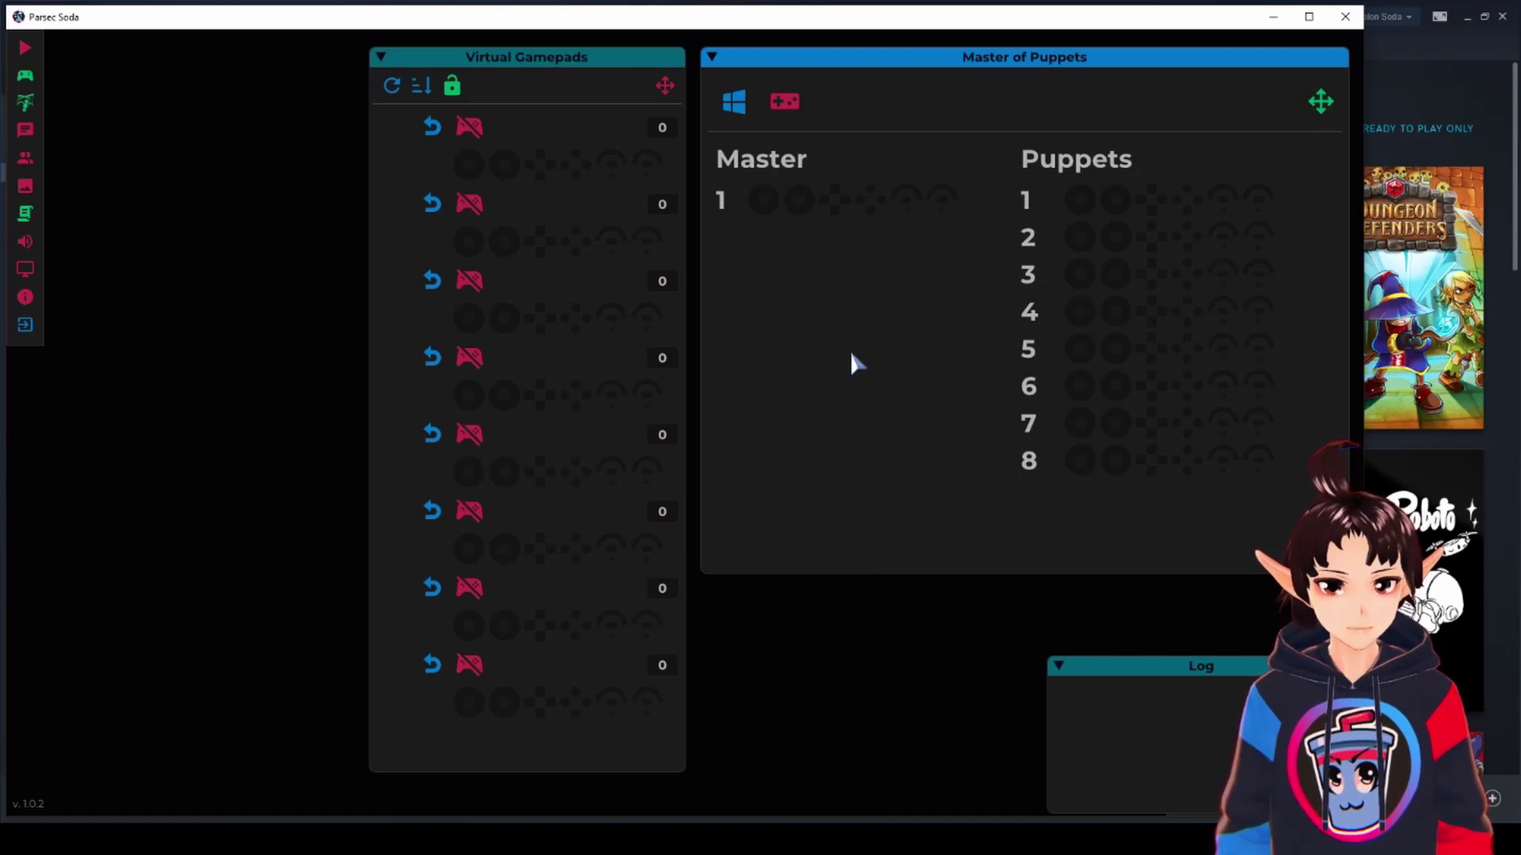
Connect virtual gamepad 1, check the second controller in Game Controllers, then disconnect gamepad 1.
{"action": "left_click", "coordinate": [476, 133]}
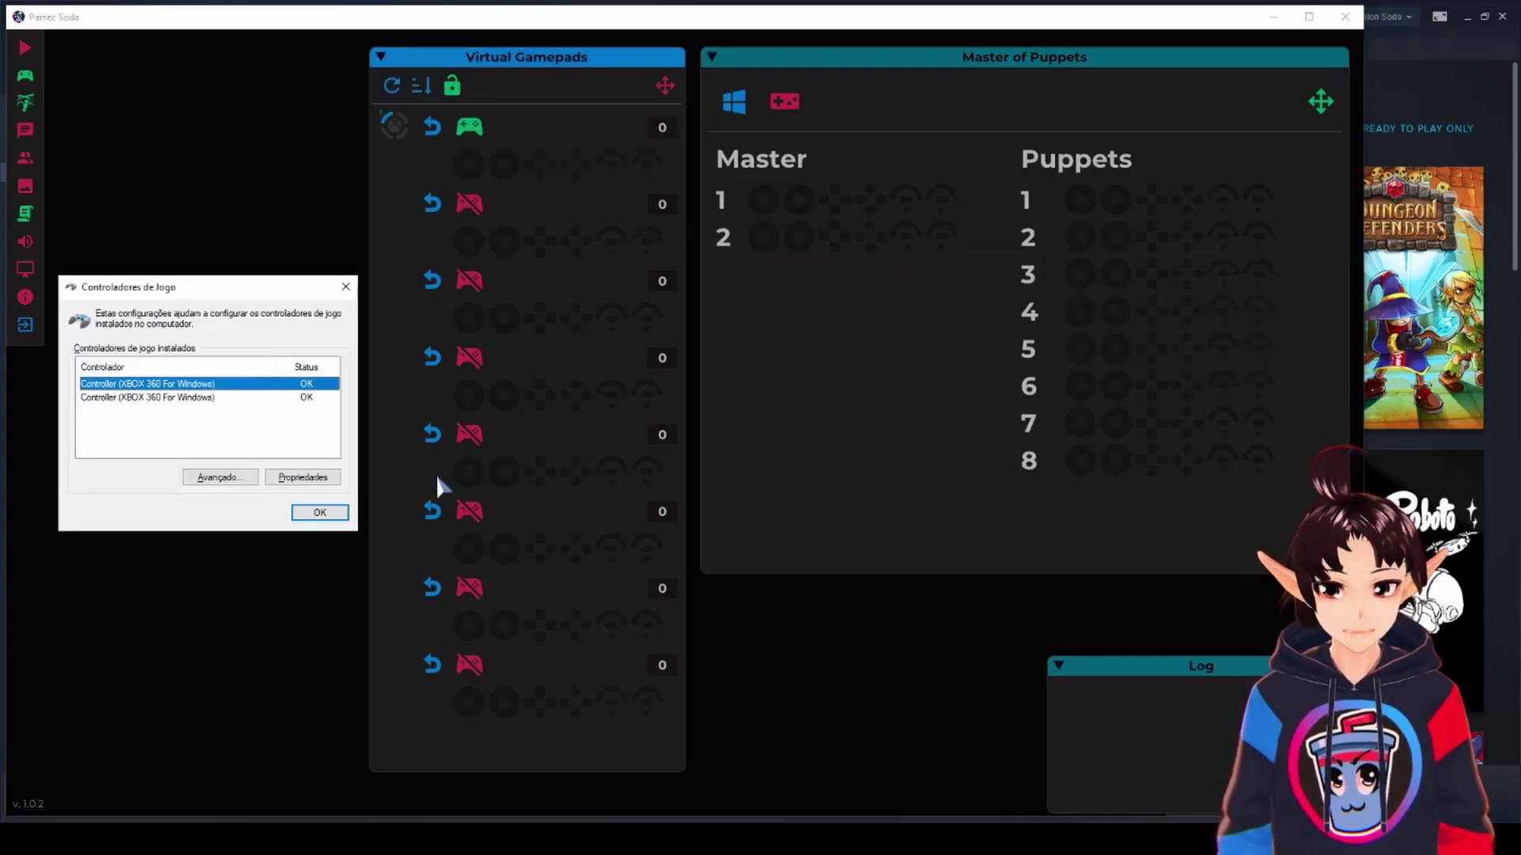
{"action": "left_click", "coordinate": [179, 398]}
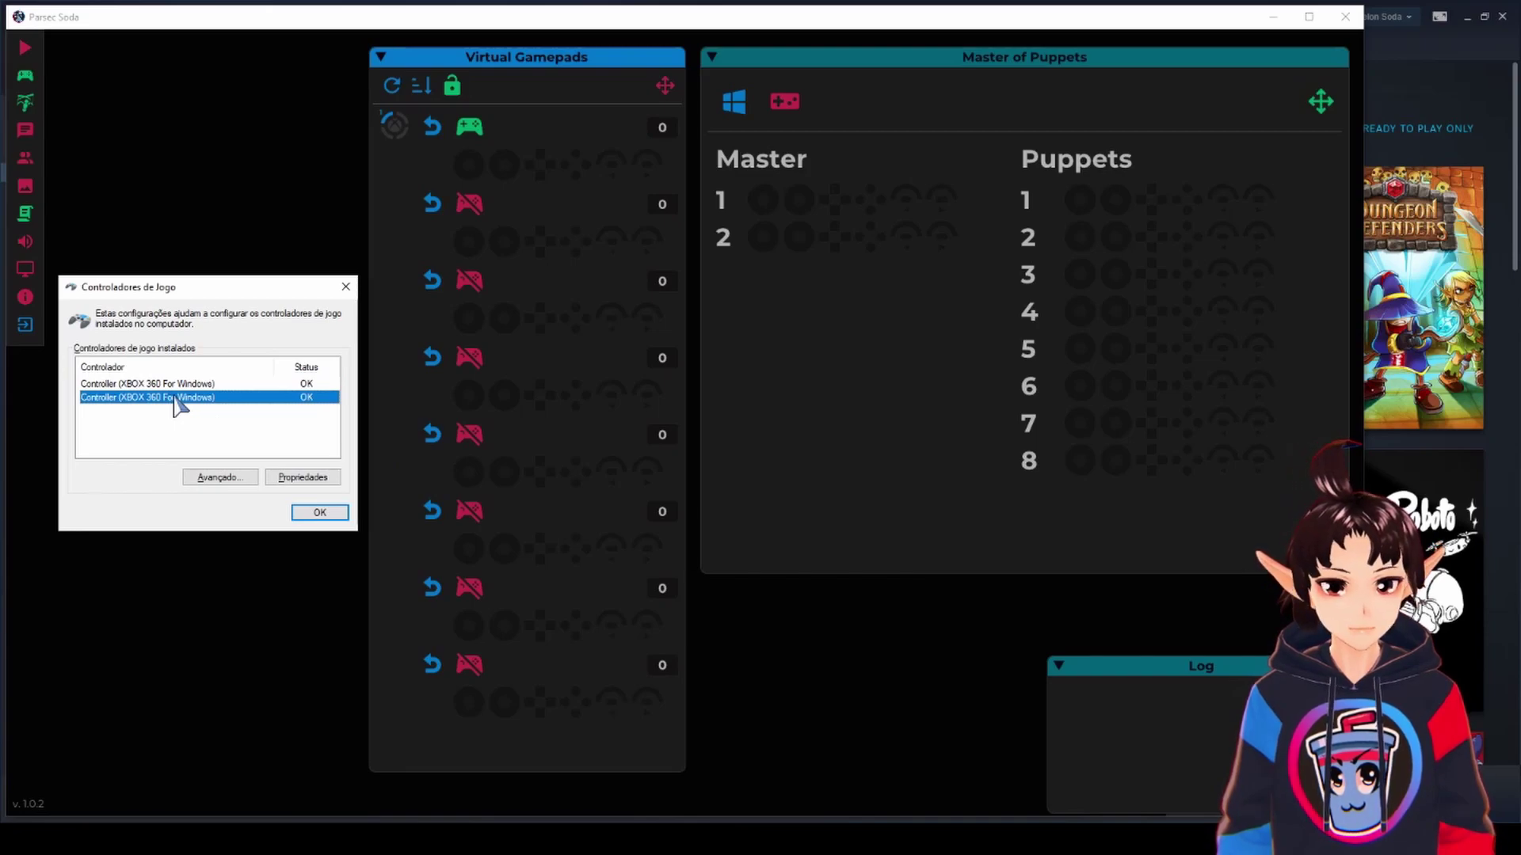
{"action": "left_click", "coordinate": [299, 193]}
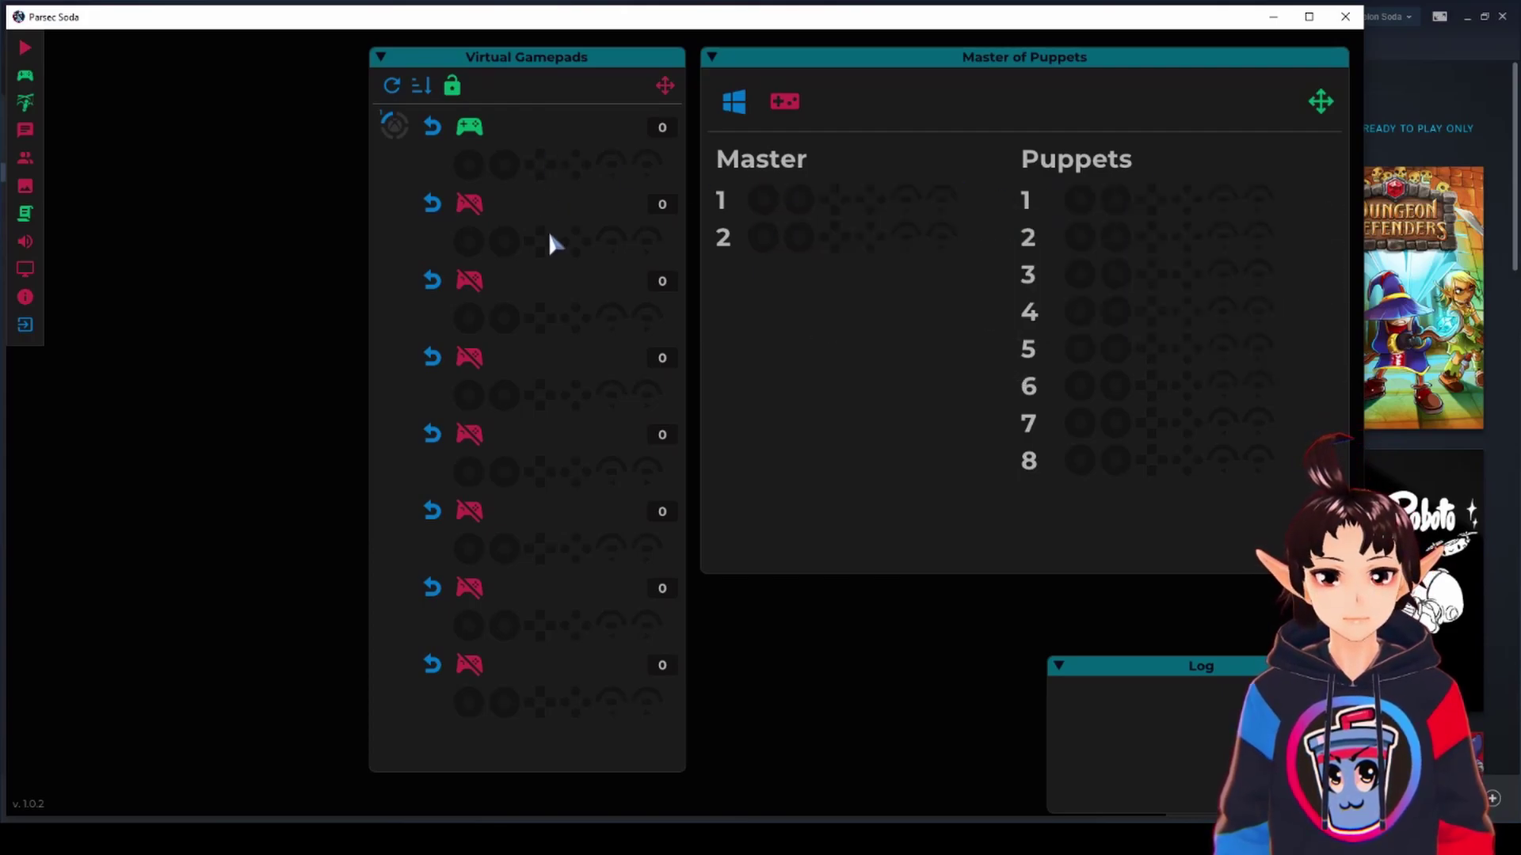
{"action": "left_click", "coordinate": [890, 326]}
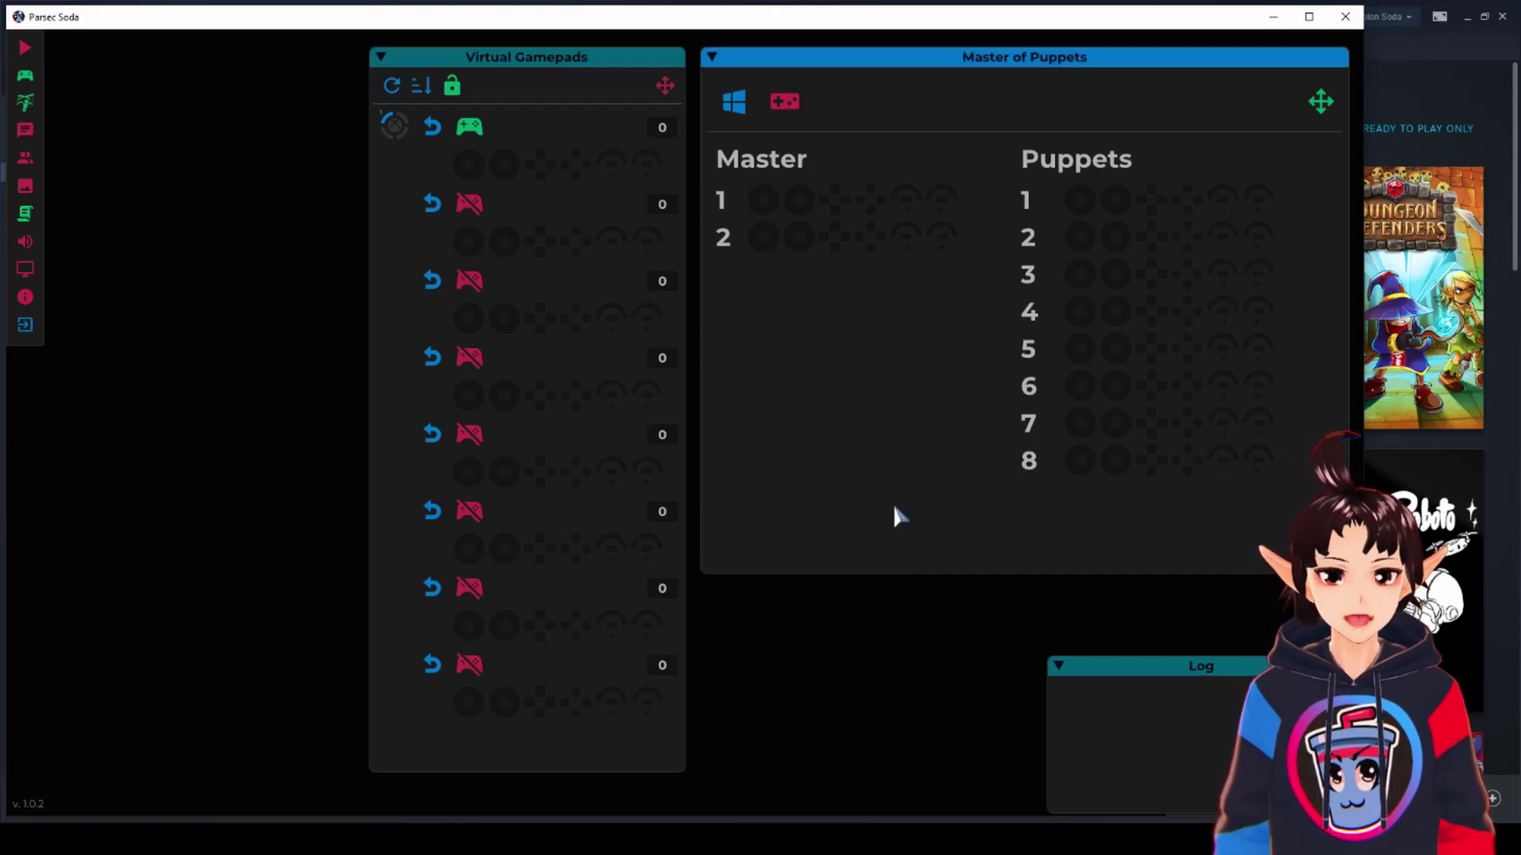
{"action": "left_click", "coordinate": [475, 127]}
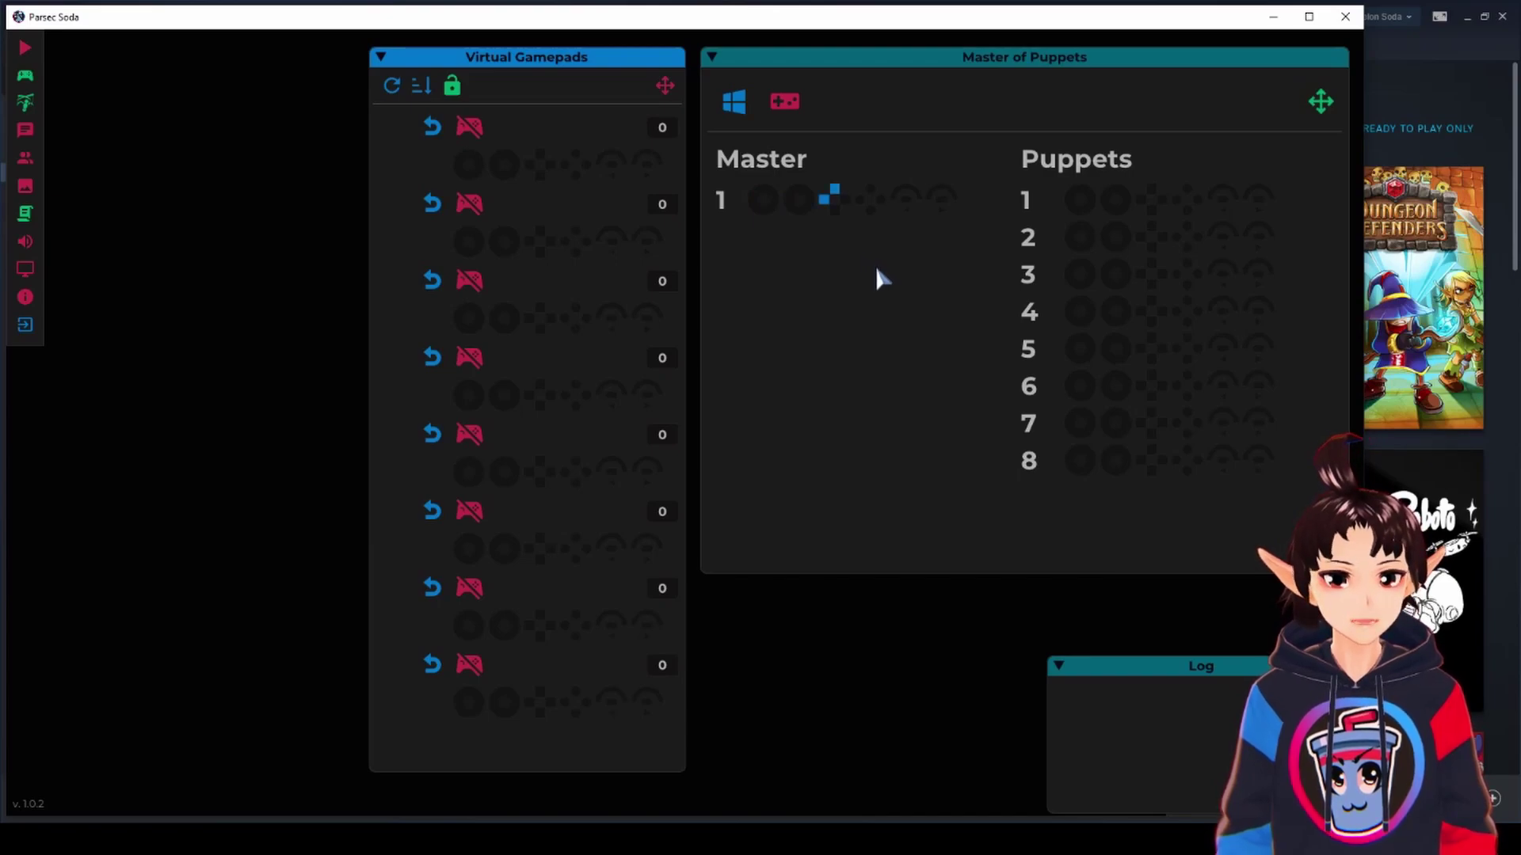
Mark Master 1 as the master controller and assign Puppet 3 to it.
{"action": "left_click", "coordinate": [834, 202]}
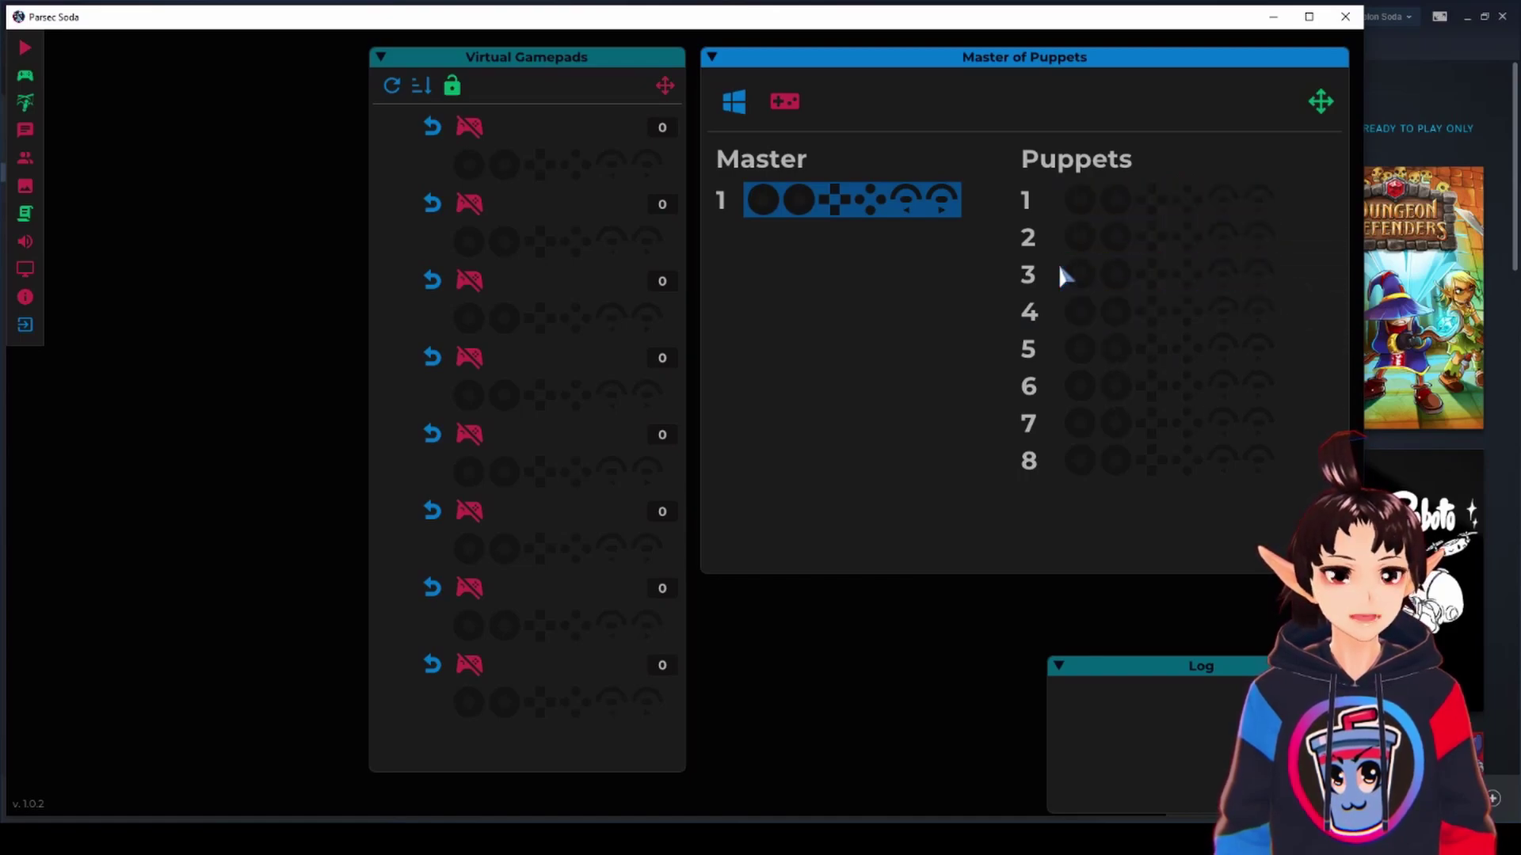
{"action": "left_click", "coordinate": [1190, 279]}
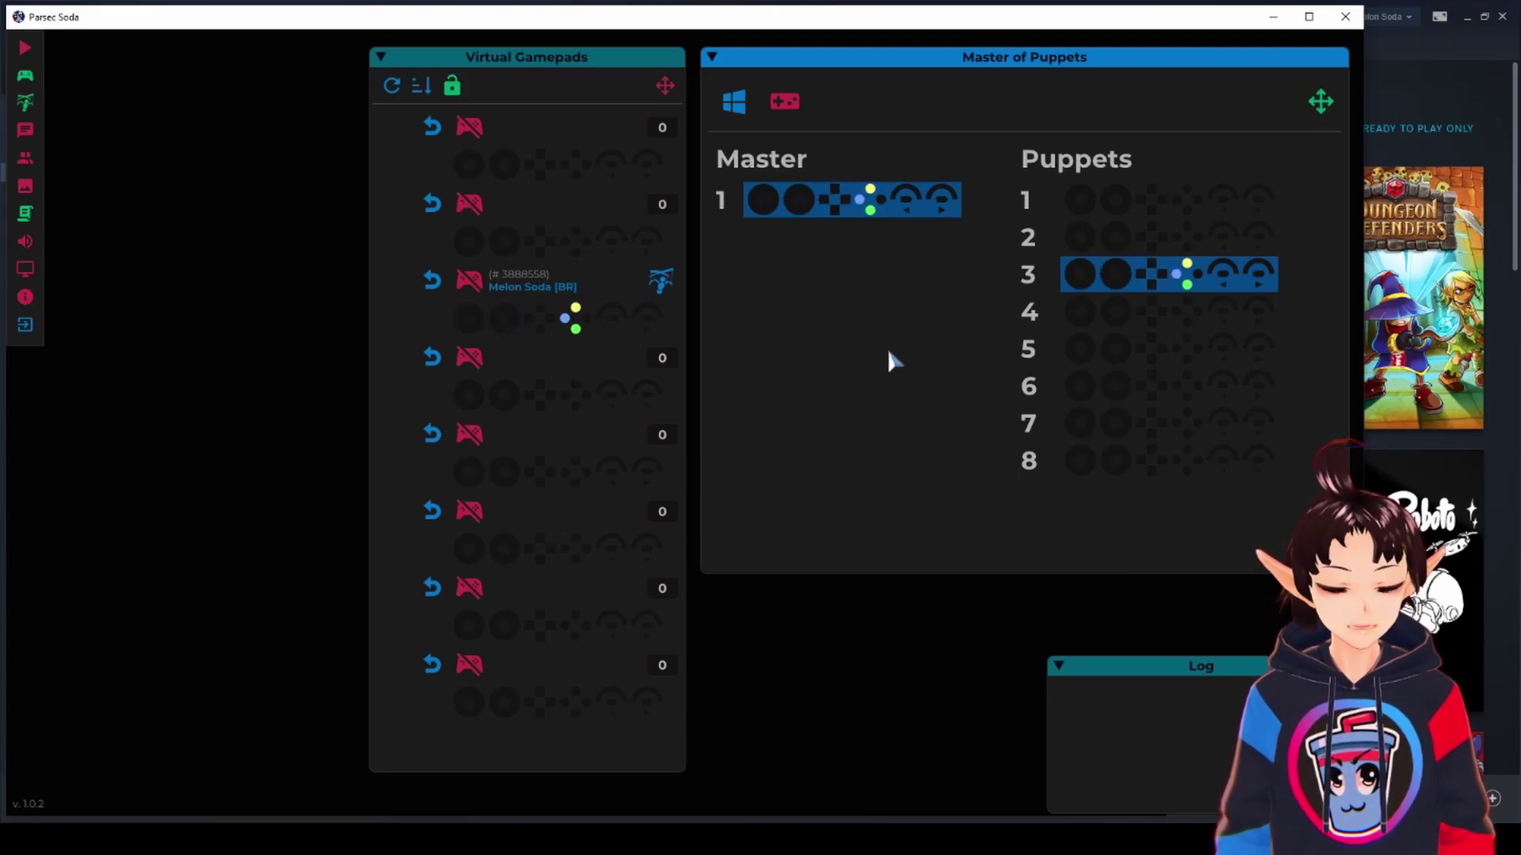
{"action": "mouse_move", "coordinate": [887, 207]}
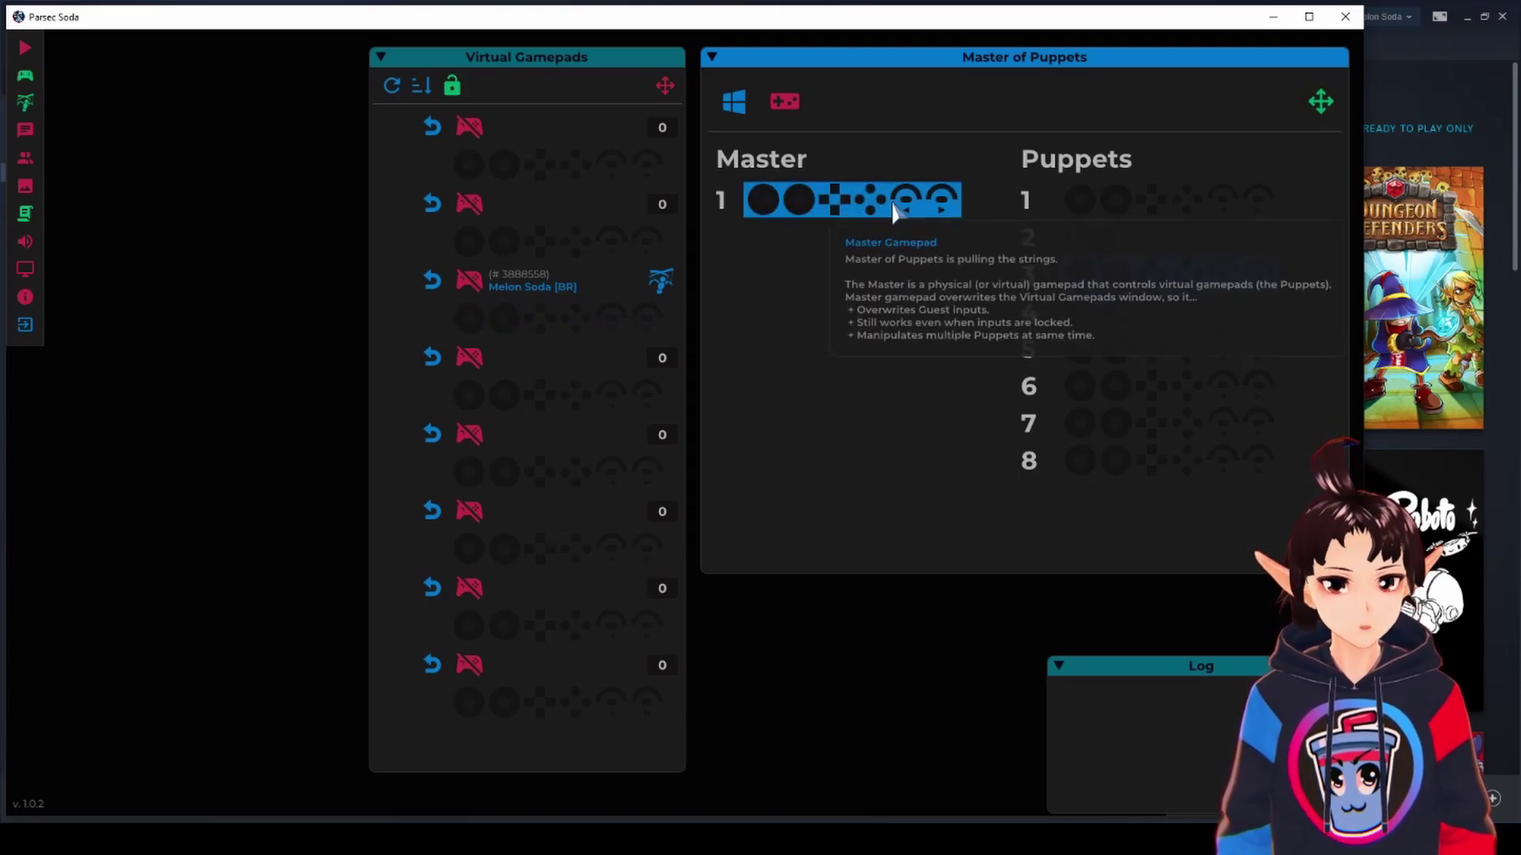
{"action": "mouse_move", "coordinate": [1063, 284]}
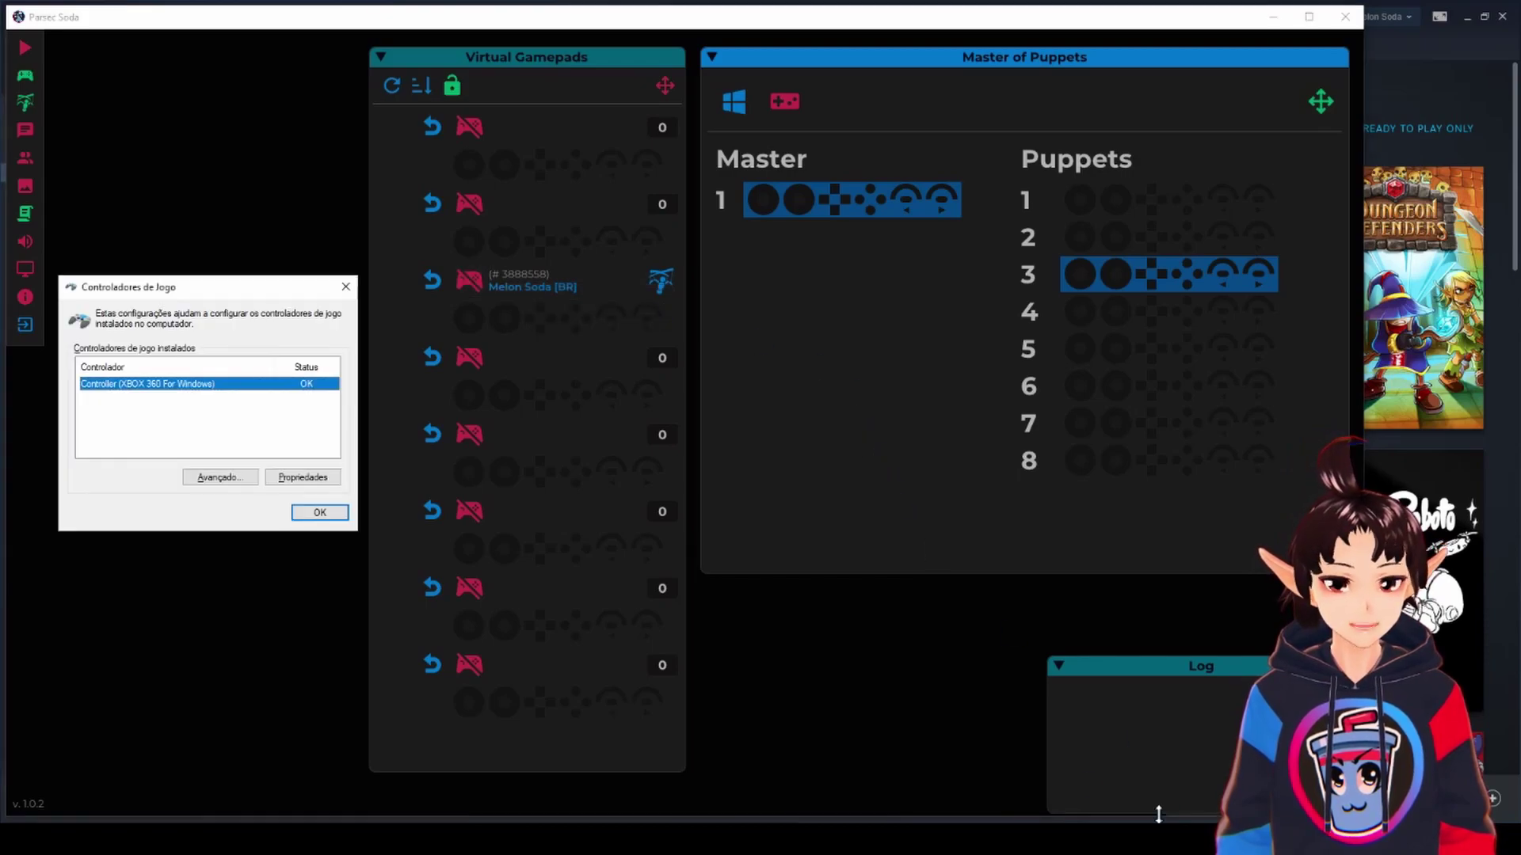
Connect virtual gamepads 1, 2 and 3 and mark Puppet 1.
{"action": "left_click", "coordinate": [846, 332]}
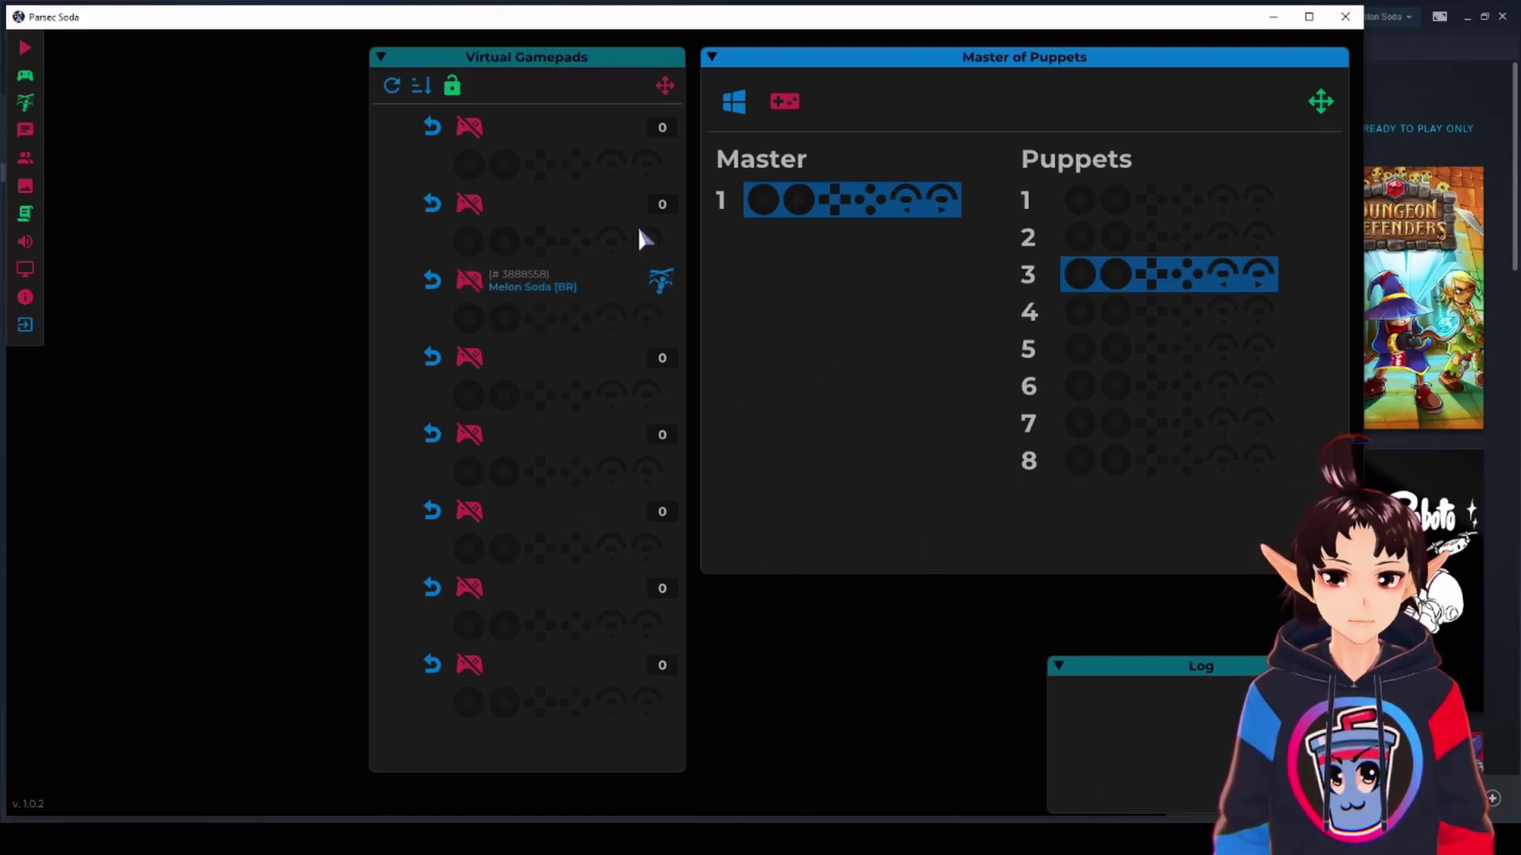
{"action": "left_click", "coordinate": [485, 138]}
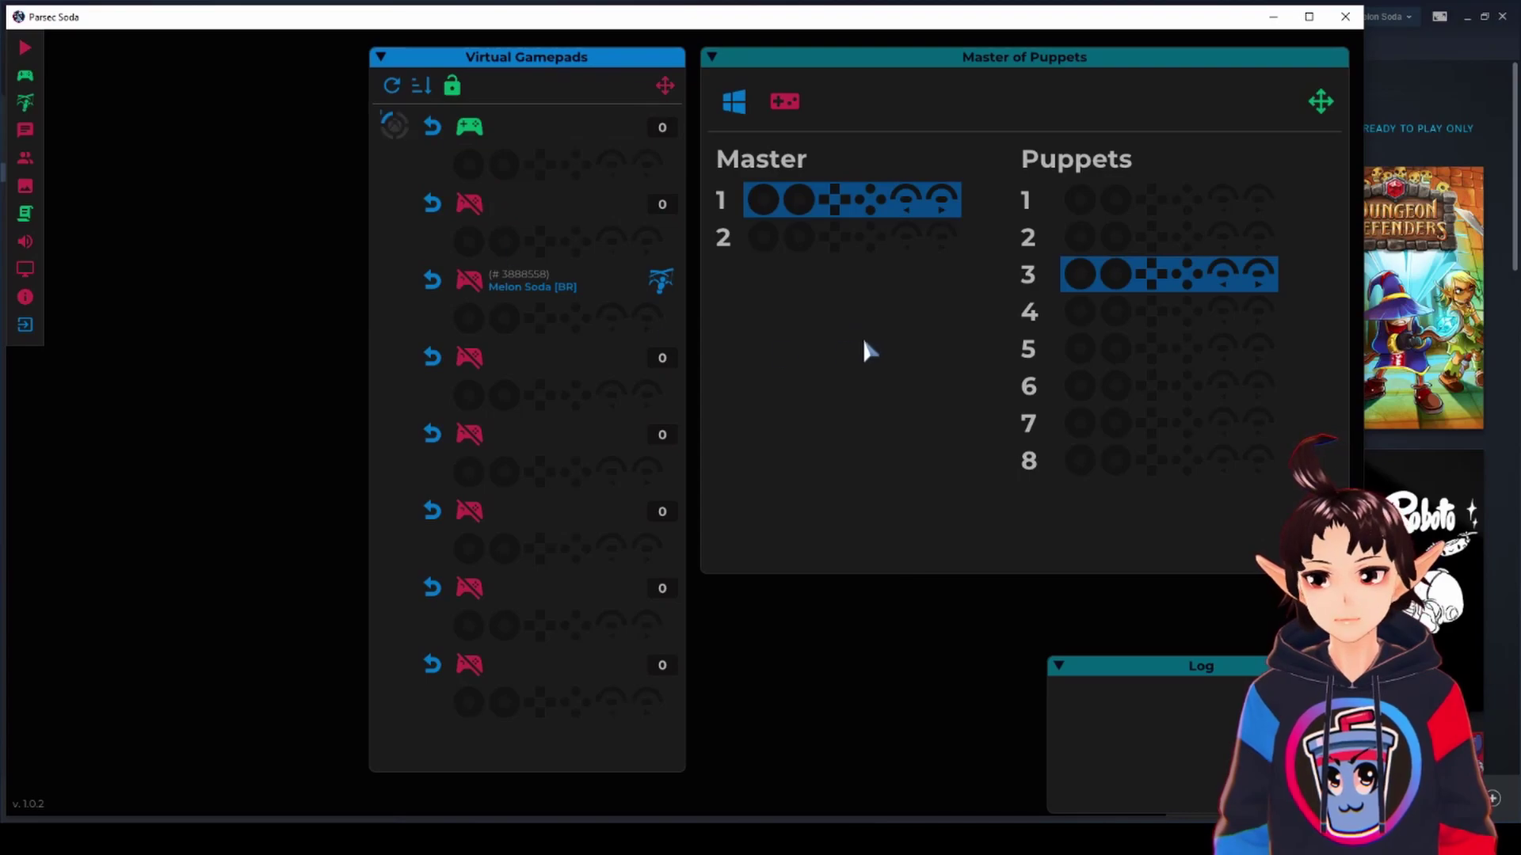
{"action": "left_click", "coordinate": [484, 203]}
{"action": "left_click", "coordinate": [470, 281]}
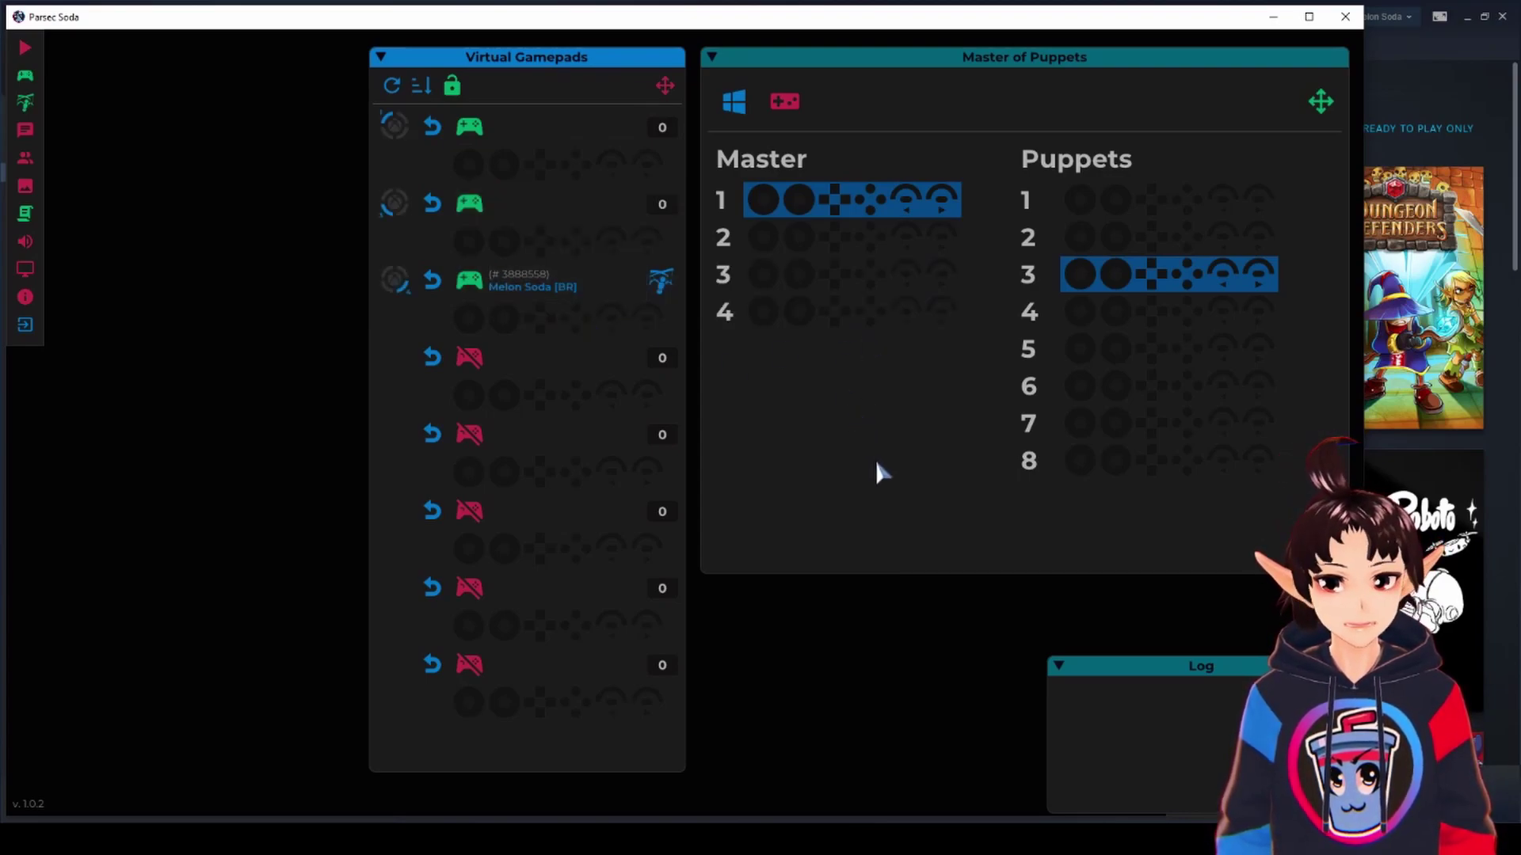
{"action": "left_click", "coordinate": [1162, 202]}
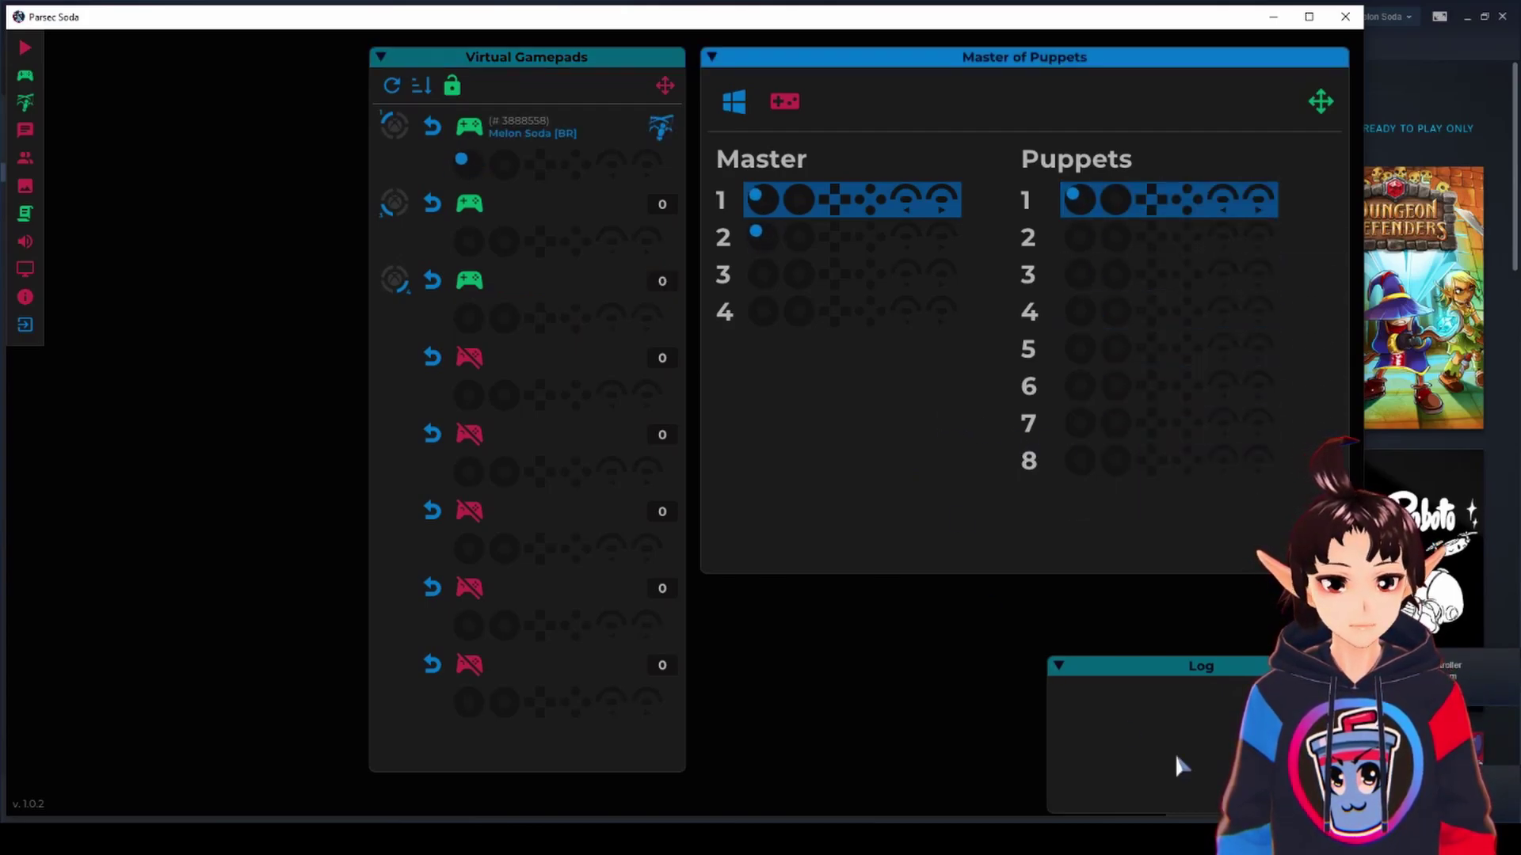
Also mark Puppets 2 and 3, keeping Master 1 as the master controller.
{"action": "left_click", "coordinate": [871, 369]}
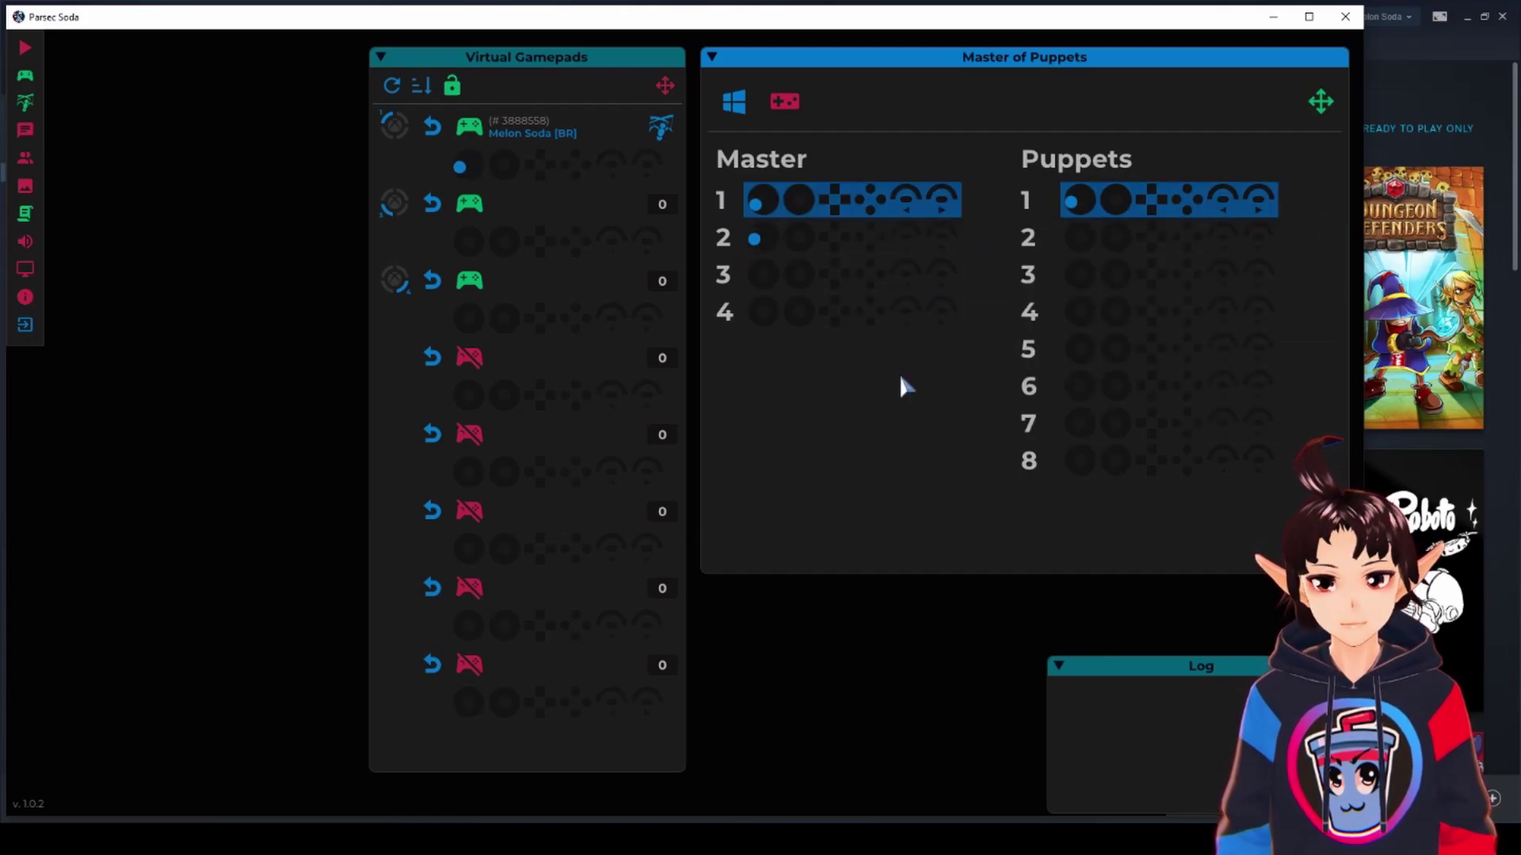
{"action": "left_click", "coordinate": [1118, 238]}
{"action": "left_click", "coordinate": [1117, 275]}
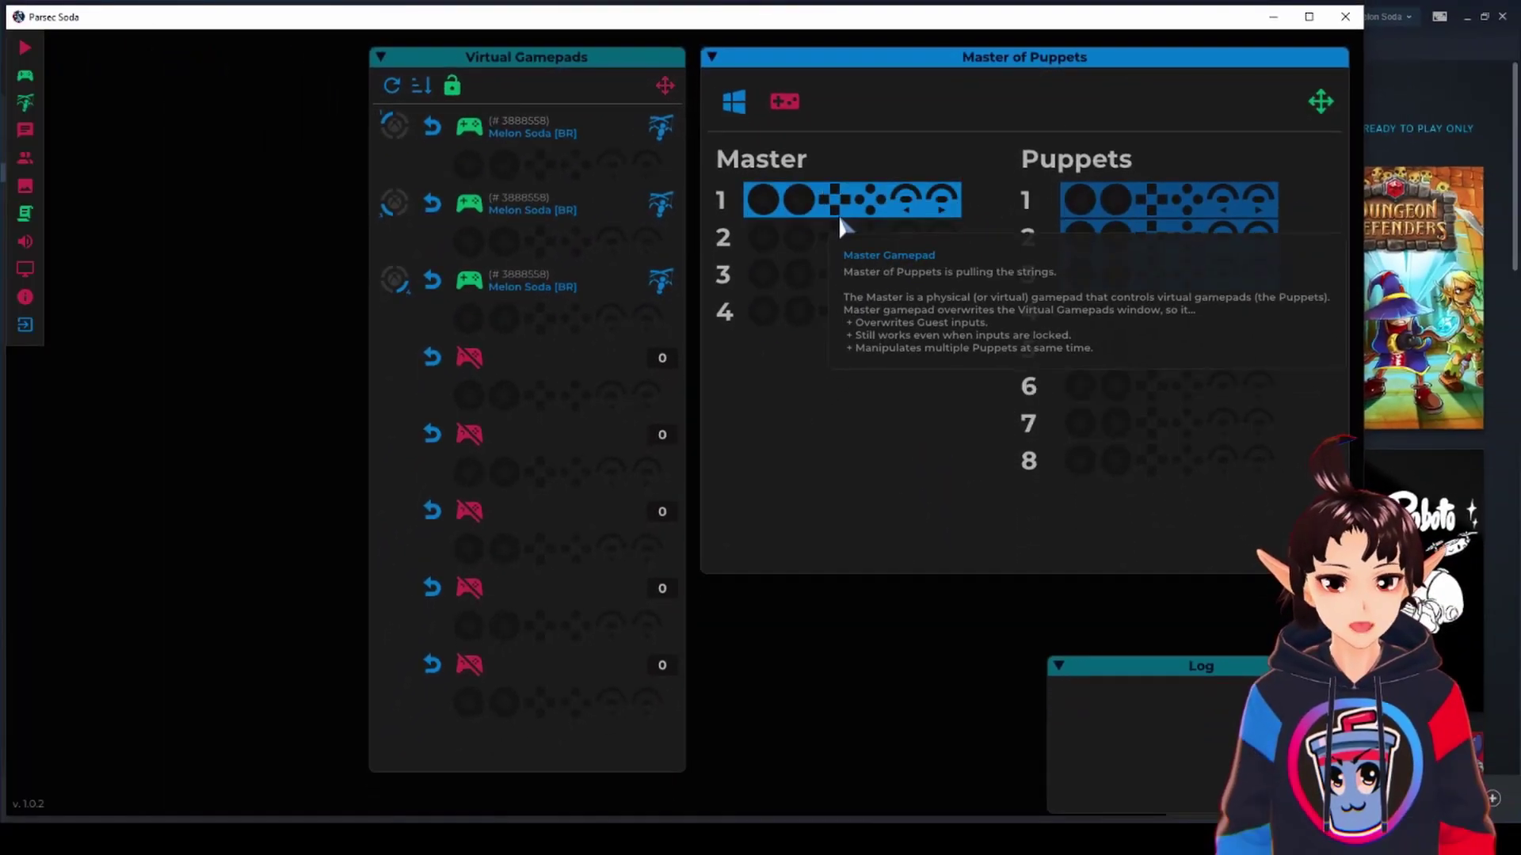
{"action": "left_click", "coordinate": [849, 238]}
{"action": "left_click", "coordinate": [851, 200]}
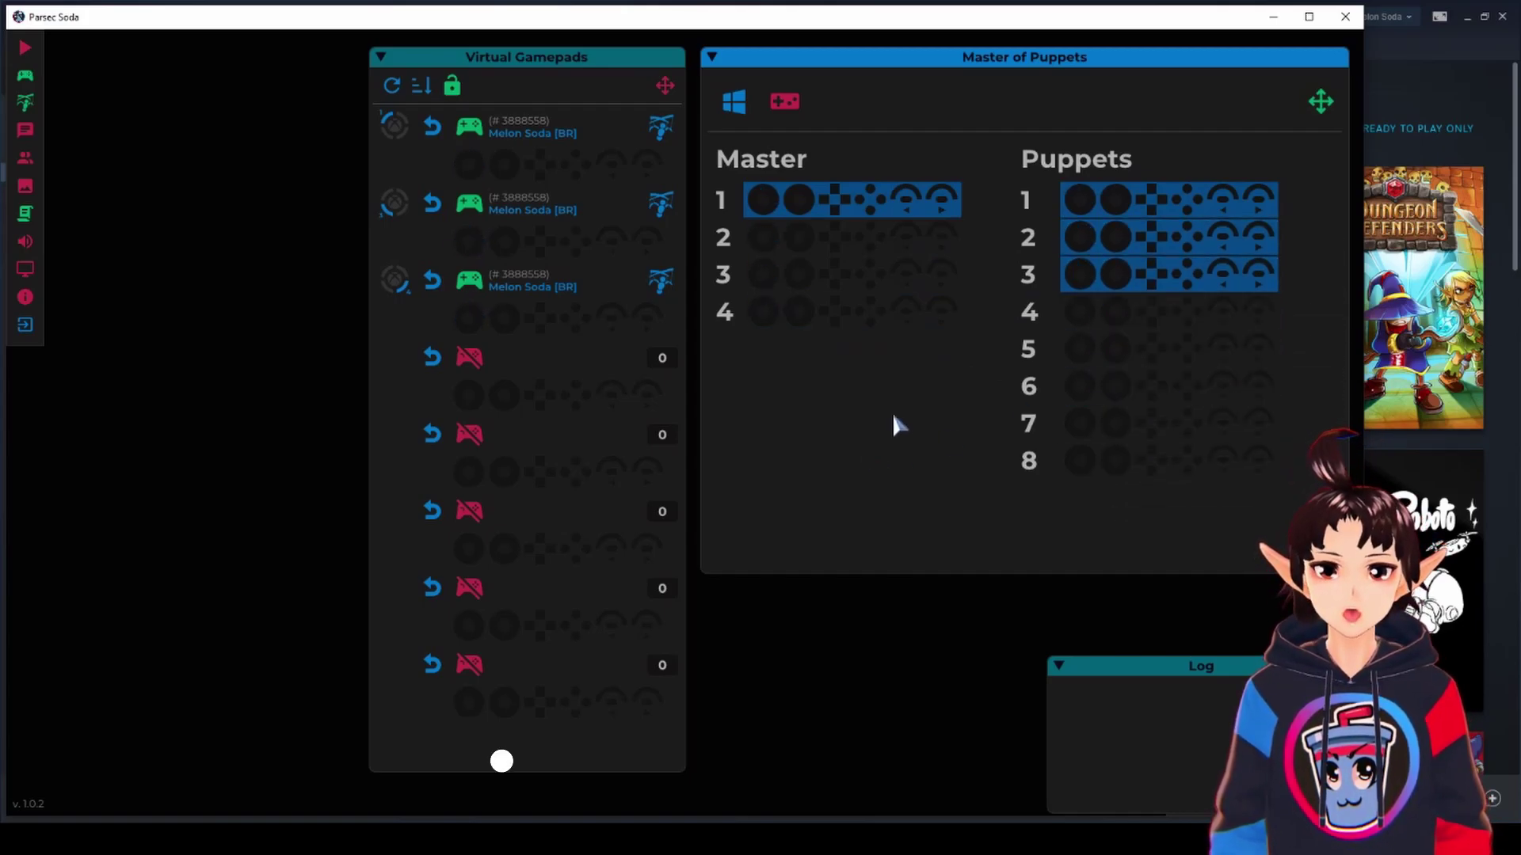
Switch the input engine back to SDL, select Master 3, and disconnect virtual gamepads 3, 2 and 1.
{"action": "left_click", "coordinate": [735, 102]}
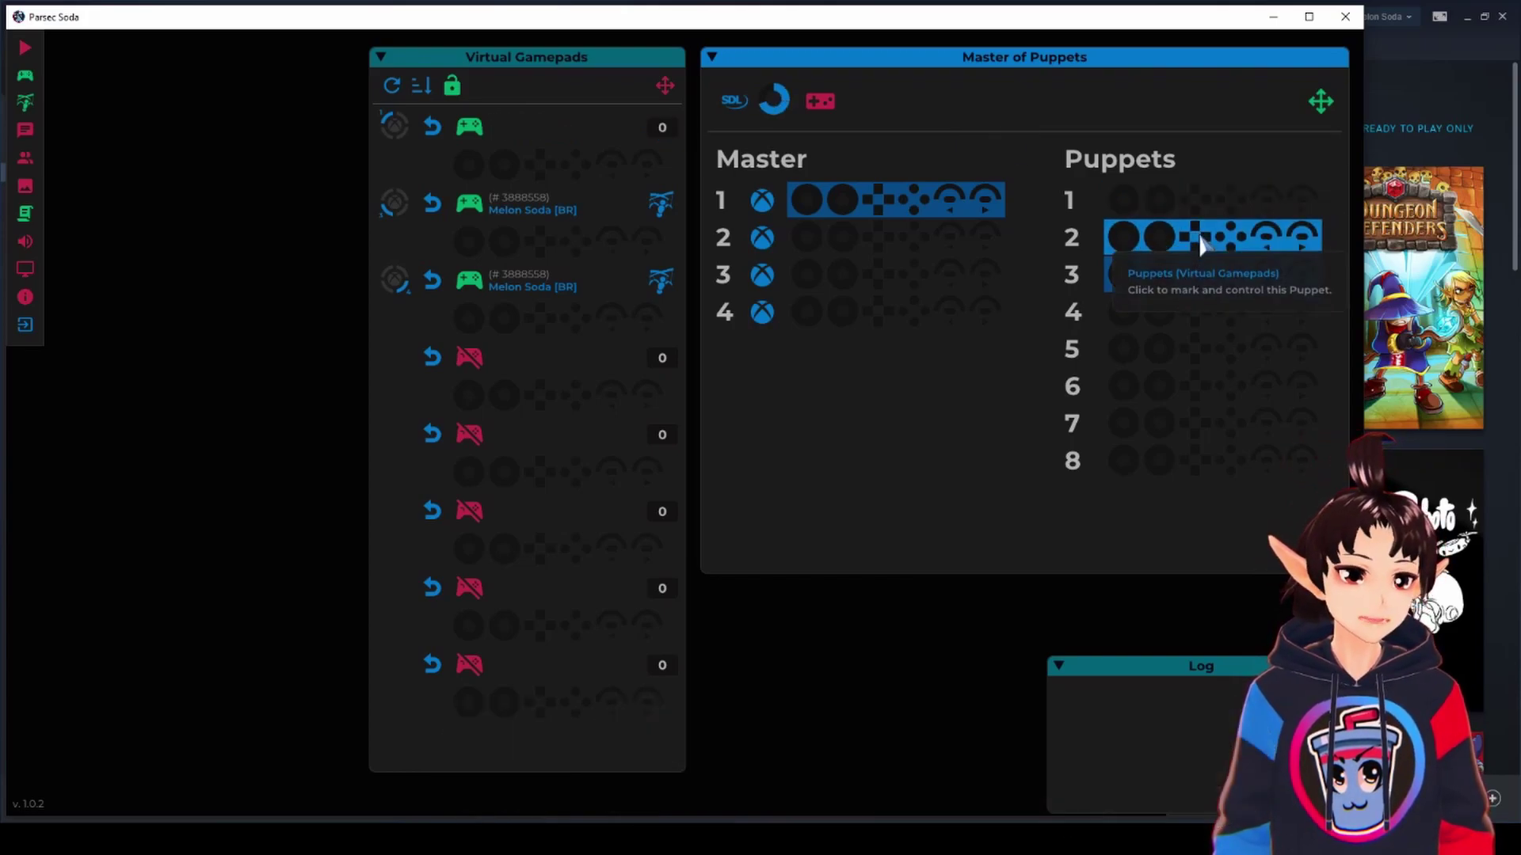
{"action": "left_click", "coordinate": [762, 275]}
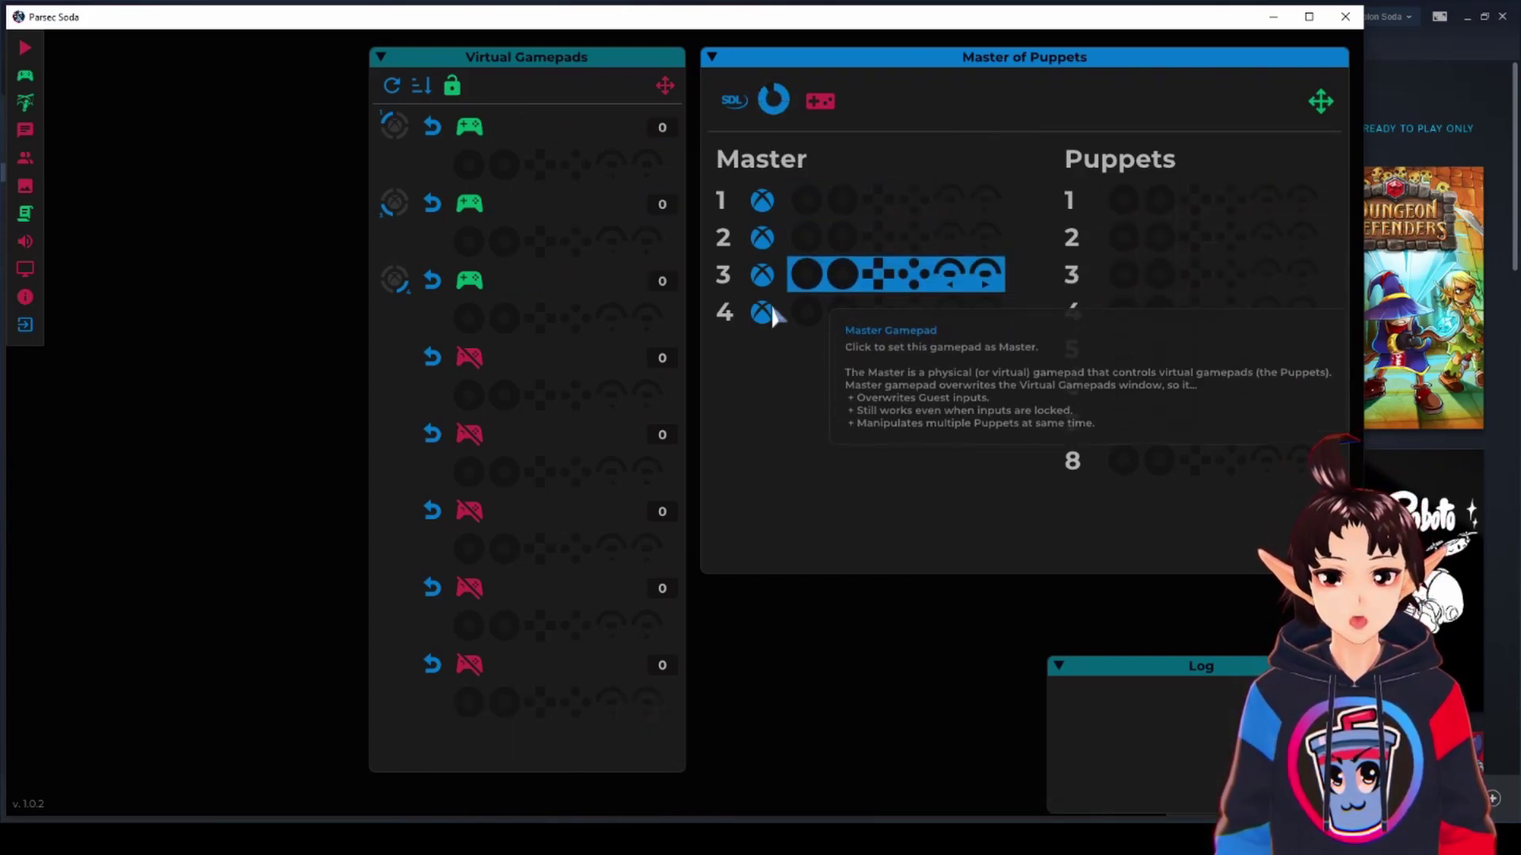
{"action": "left_click", "coordinate": [469, 280]}
{"action": "left_click", "coordinate": [469, 203]}
{"action": "left_click", "coordinate": [473, 129]}
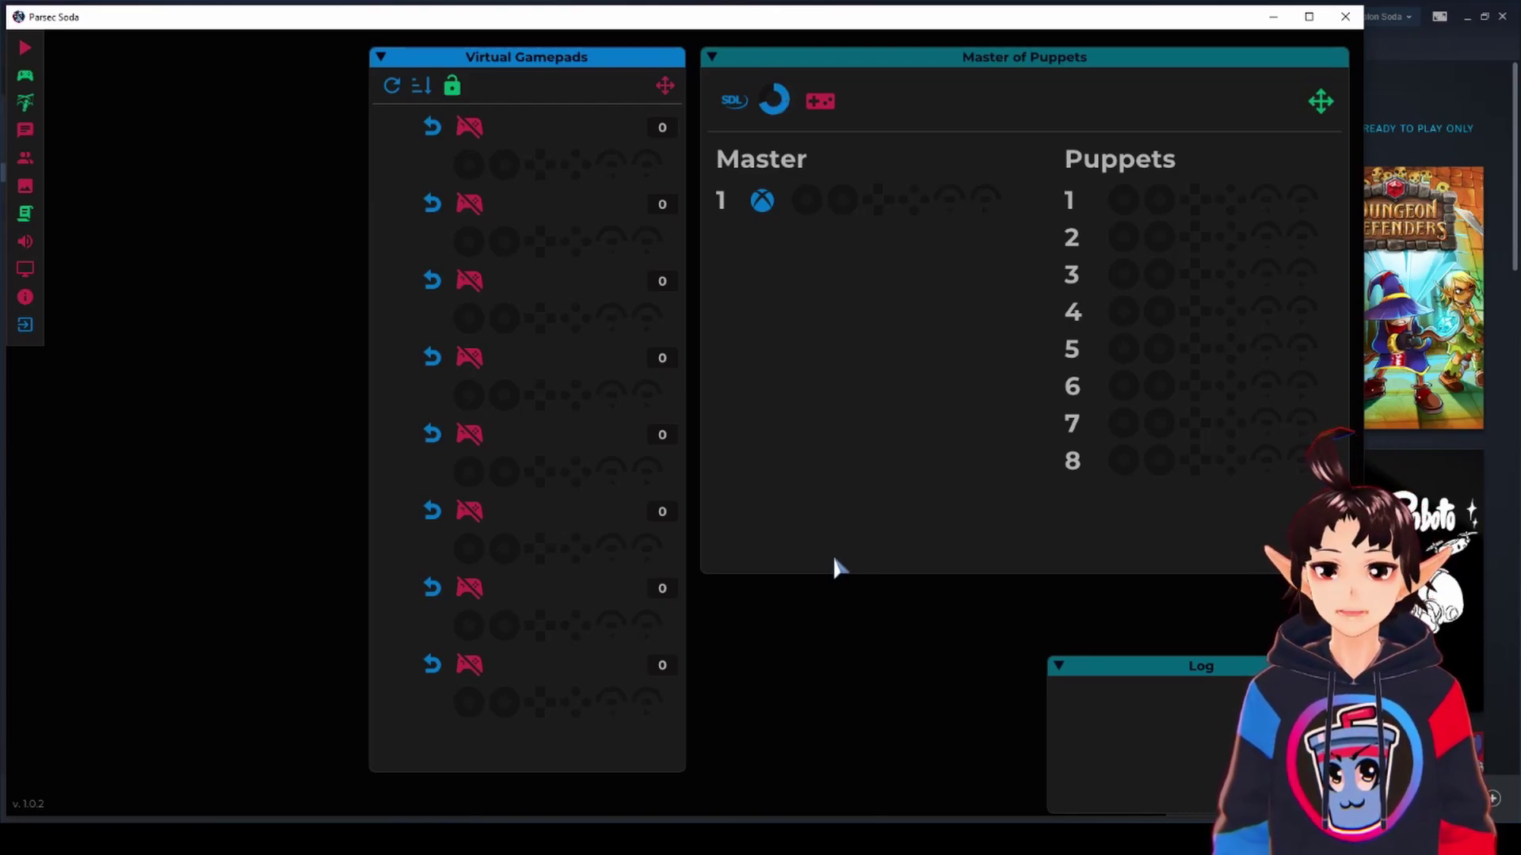
Connect virtual gamepads 1 through 4 so Masters 1–4 appear in Master of Puppets.
{"action": "left_click", "coordinate": [861, 371]}
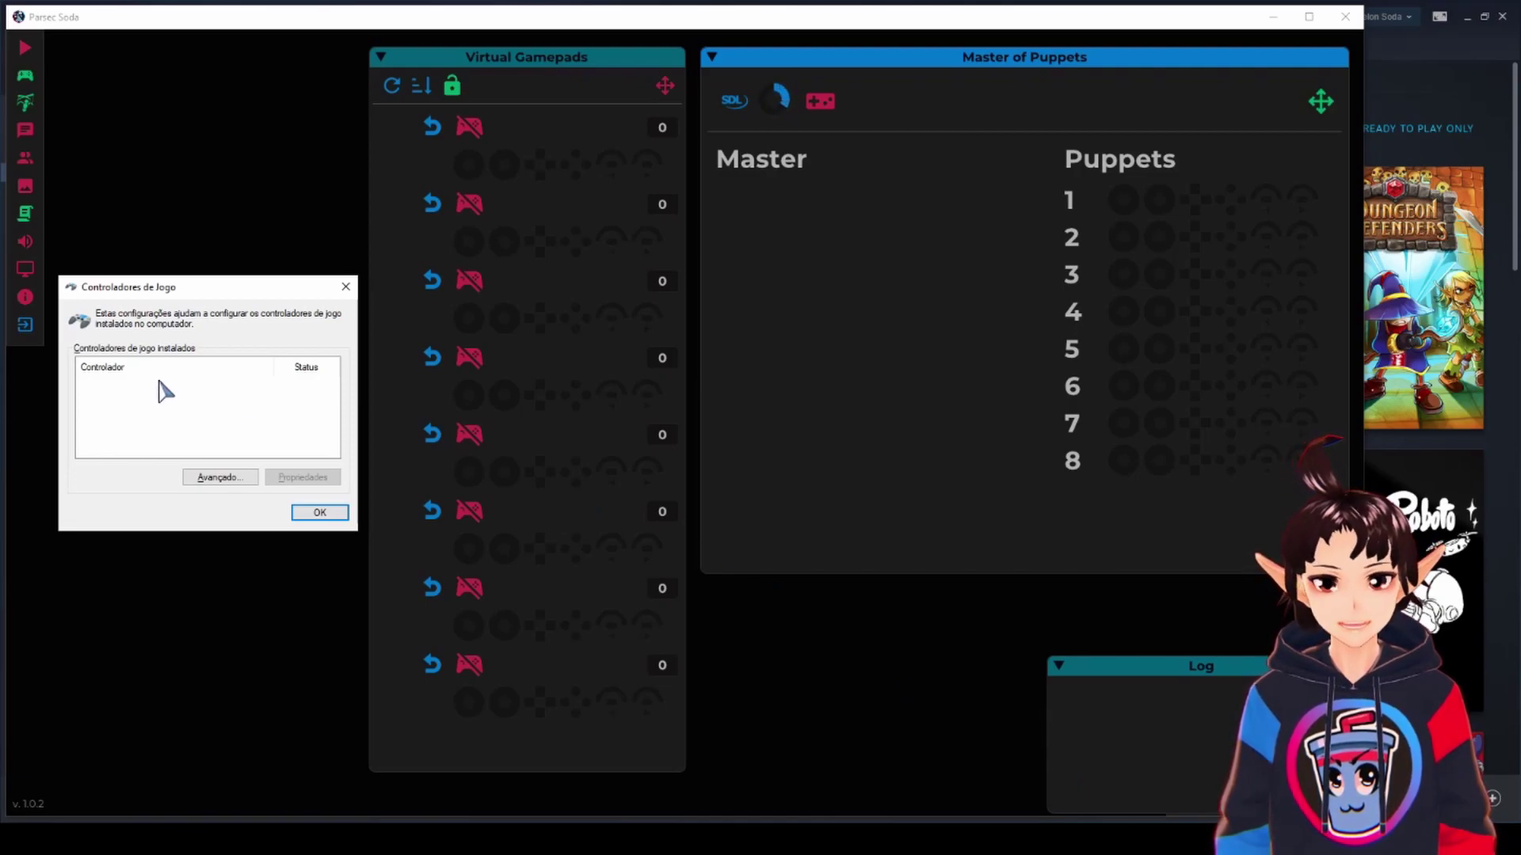
{"action": "left_click", "coordinate": [248, 194]}
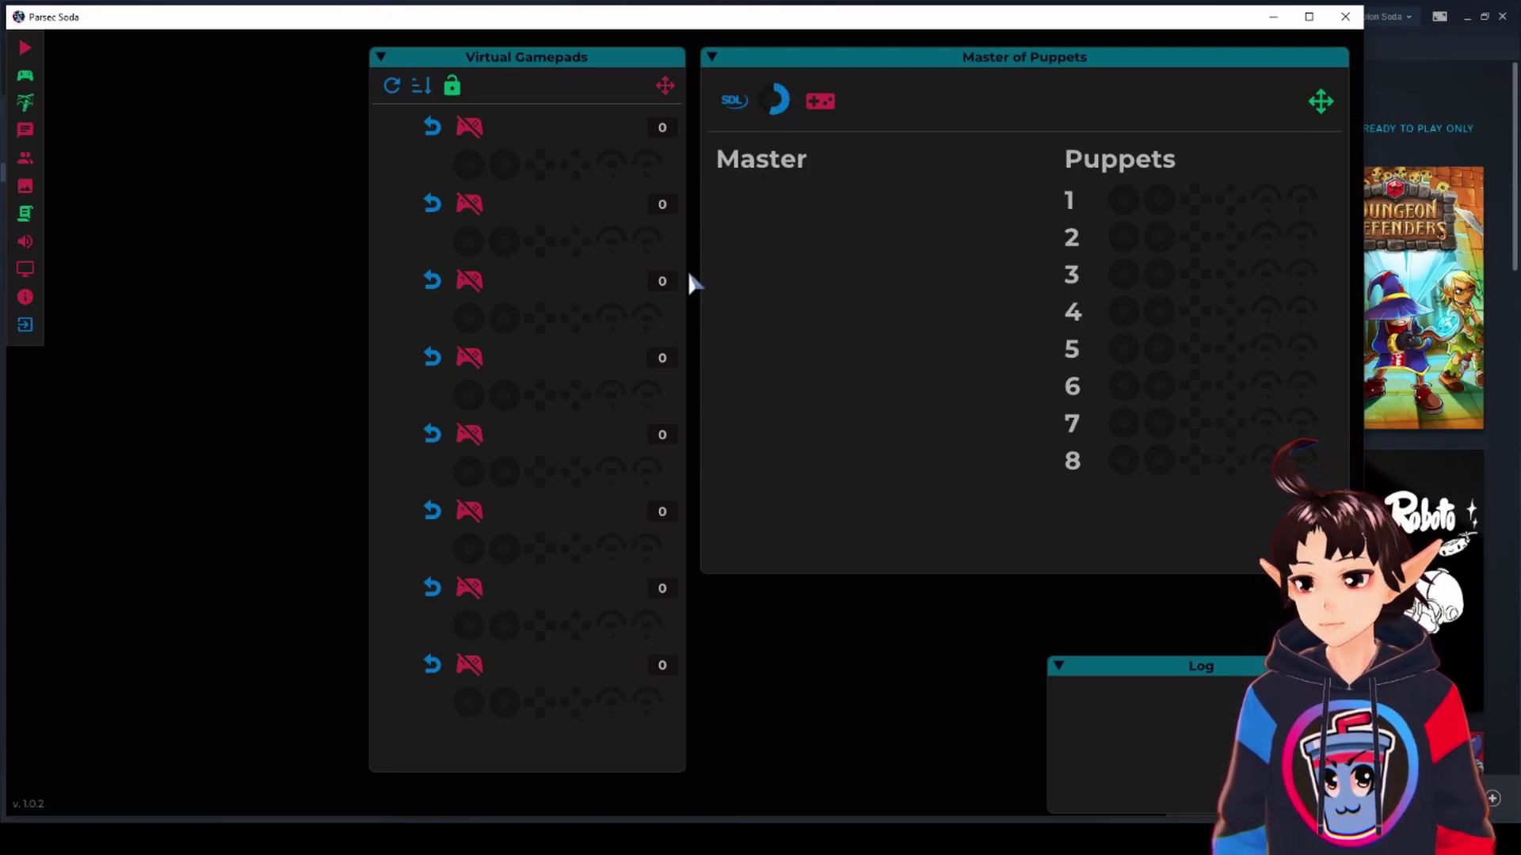
{"action": "left_click", "coordinate": [476, 130]}
{"action": "left_click", "coordinate": [473, 206]}
{"action": "left_click", "coordinate": [473, 282]}
{"action": "left_click", "coordinate": [475, 358]}
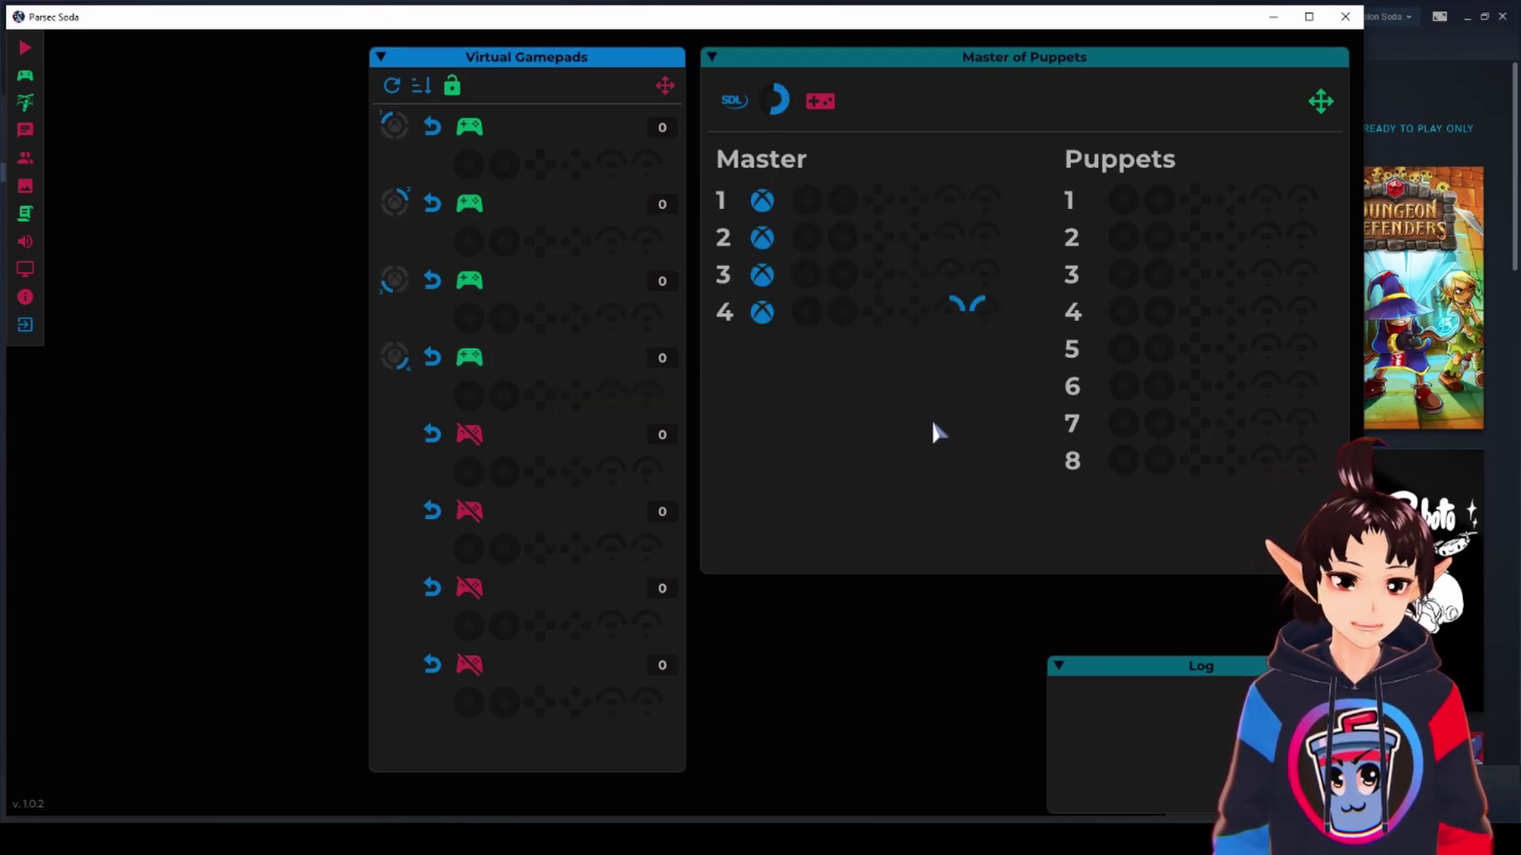
Search the Steam library for 'gaun', launch Gauntlet and skip its intro logo.
{"action": "left_click", "coordinate": [1455, 68]}
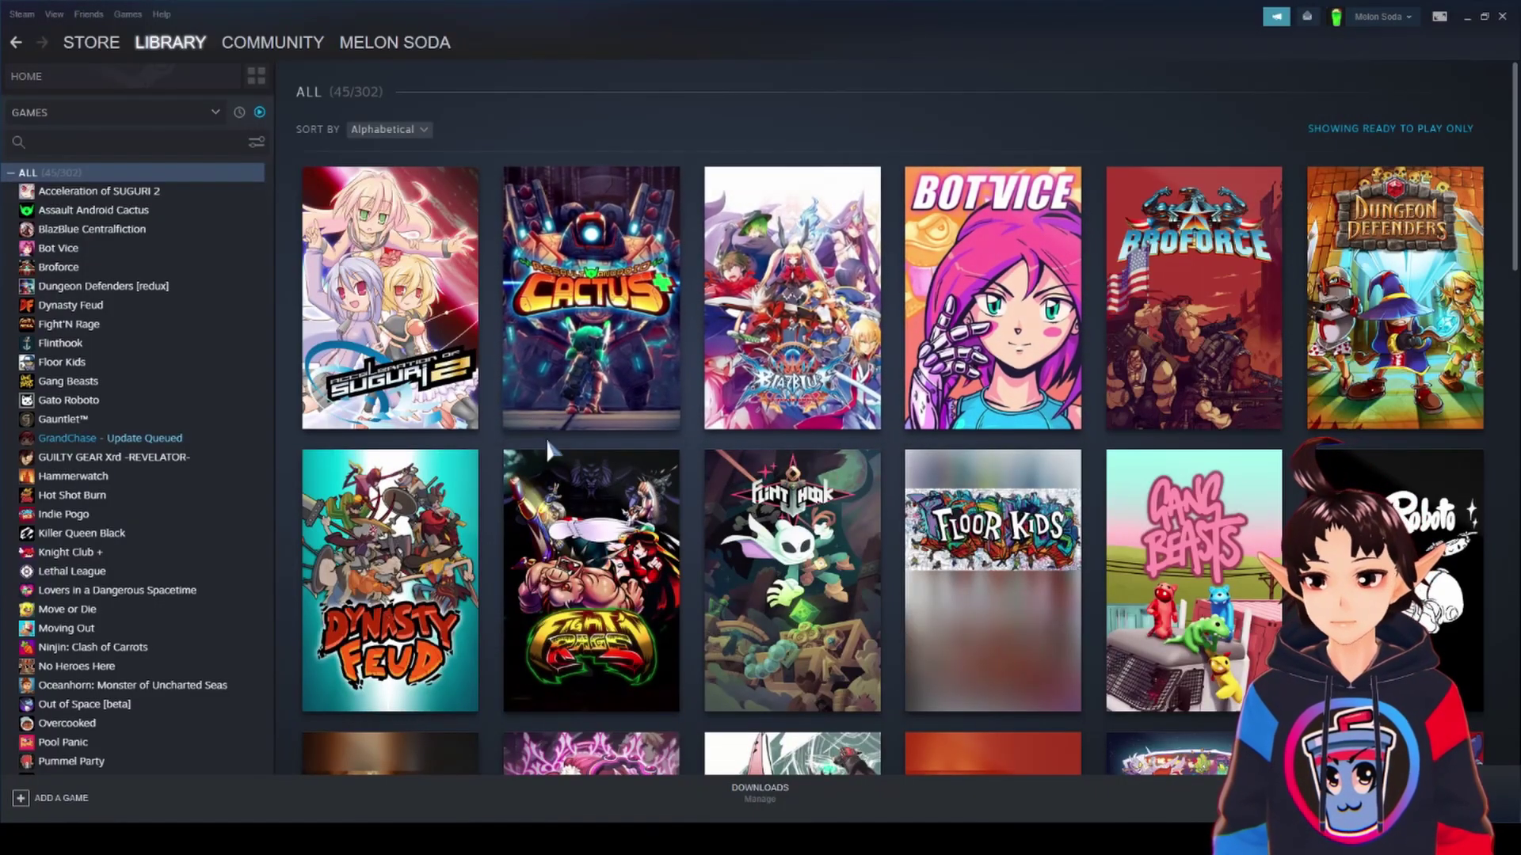
{"action": "left_click", "coordinate": [163, 143]}
{"action": "type", "text": "gaun"}
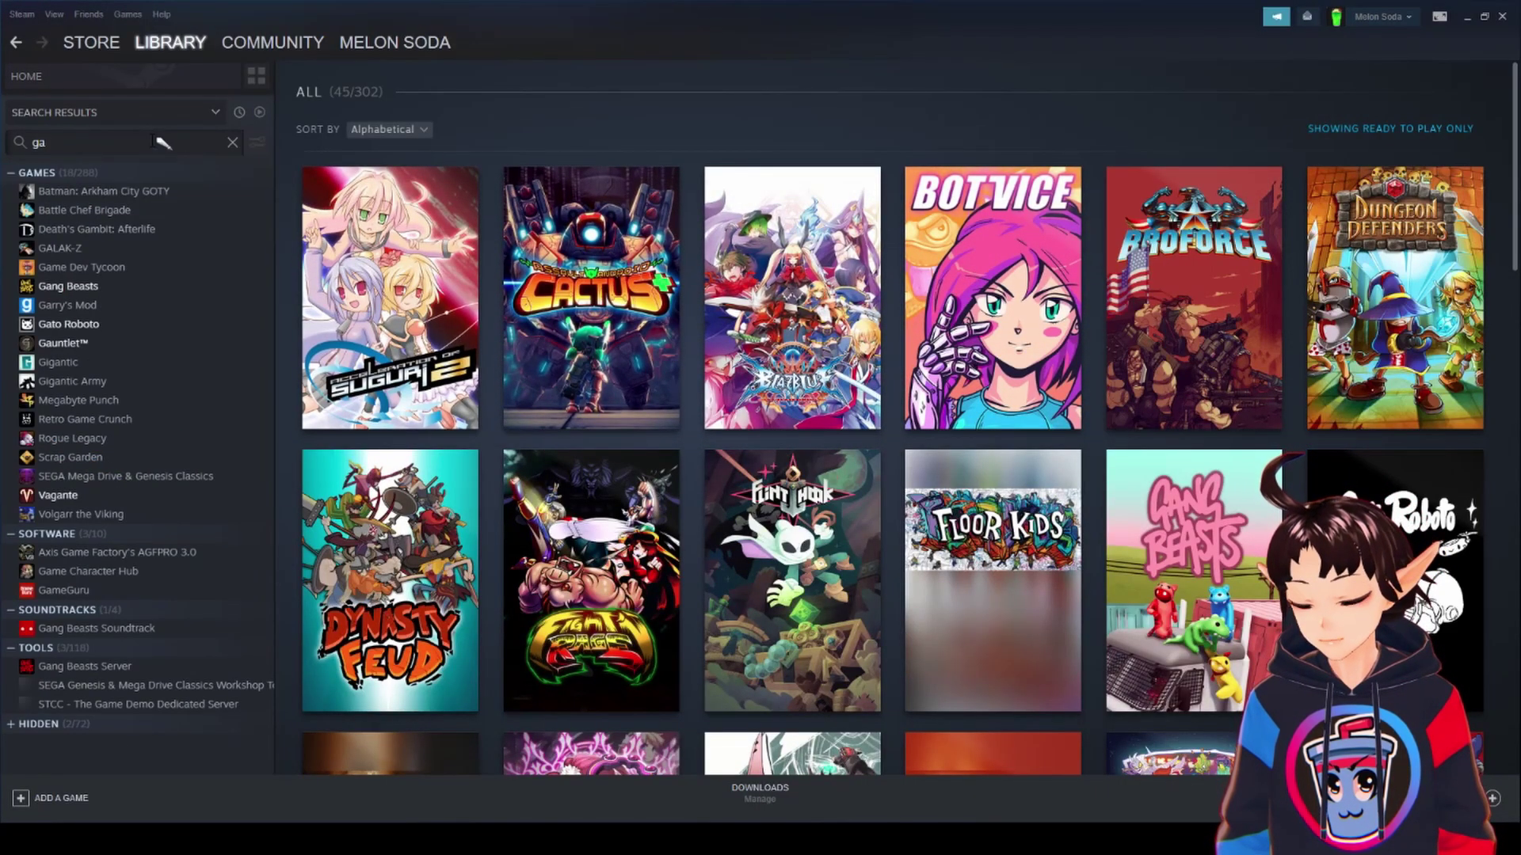
{"action": "left_click", "coordinate": [133, 196]}
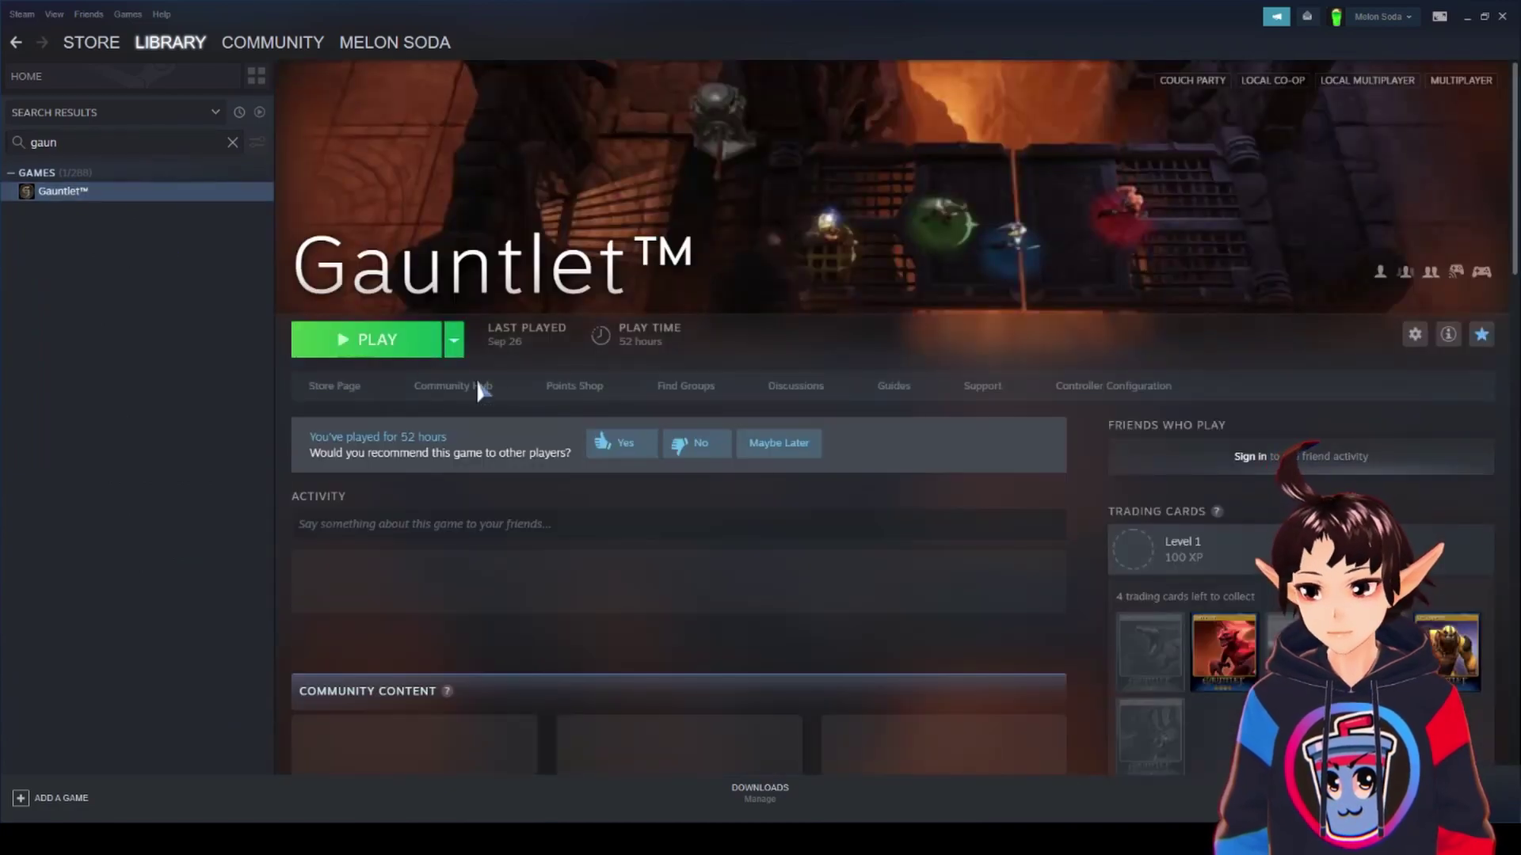
{"action": "left_click", "coordinate": [367, 339]}
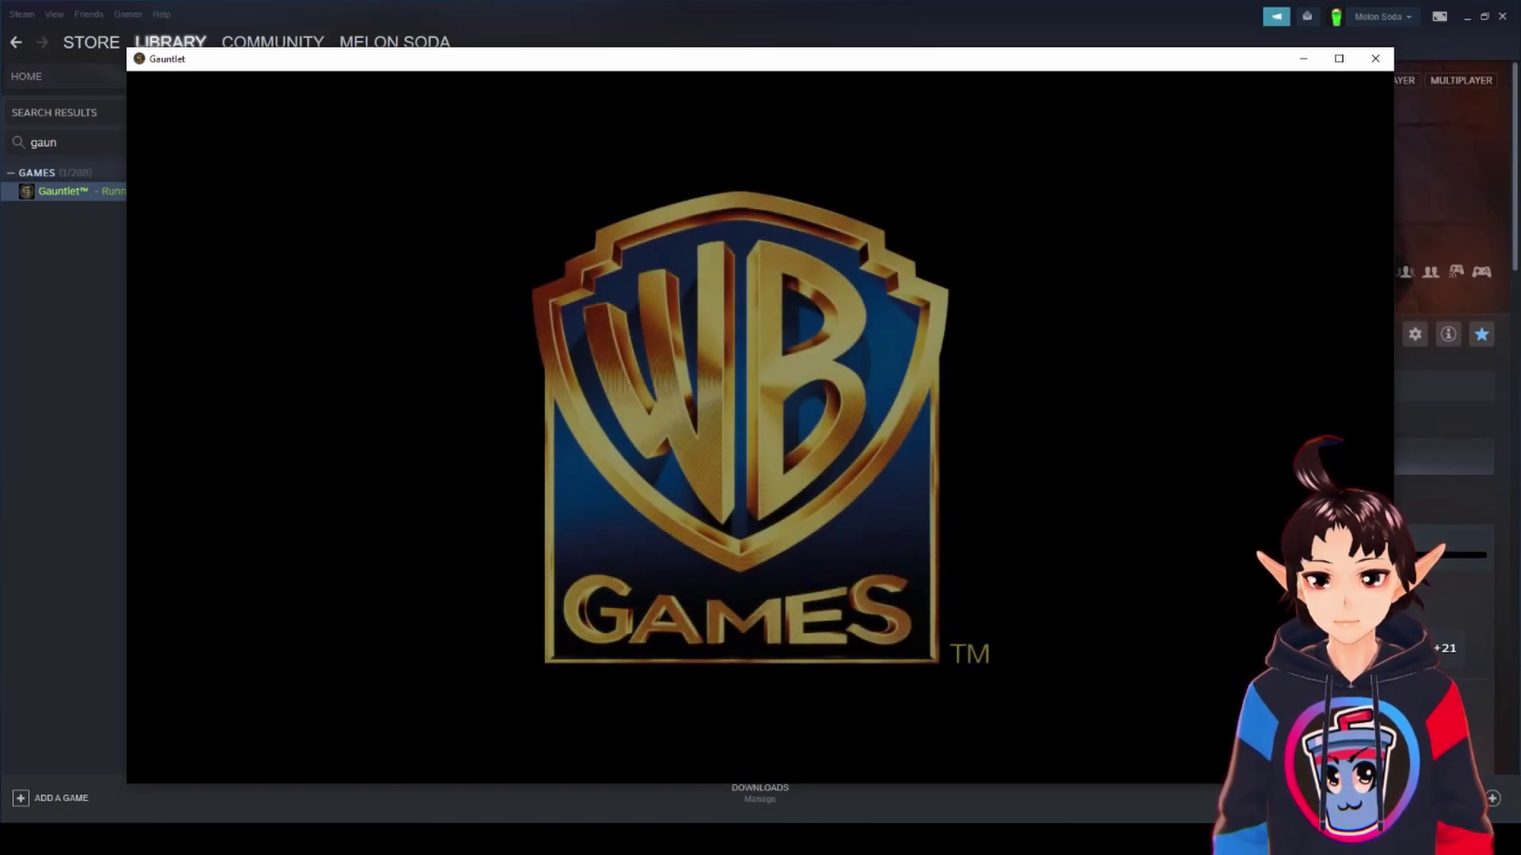
{"action": "key", "text": "alt+Tab"}
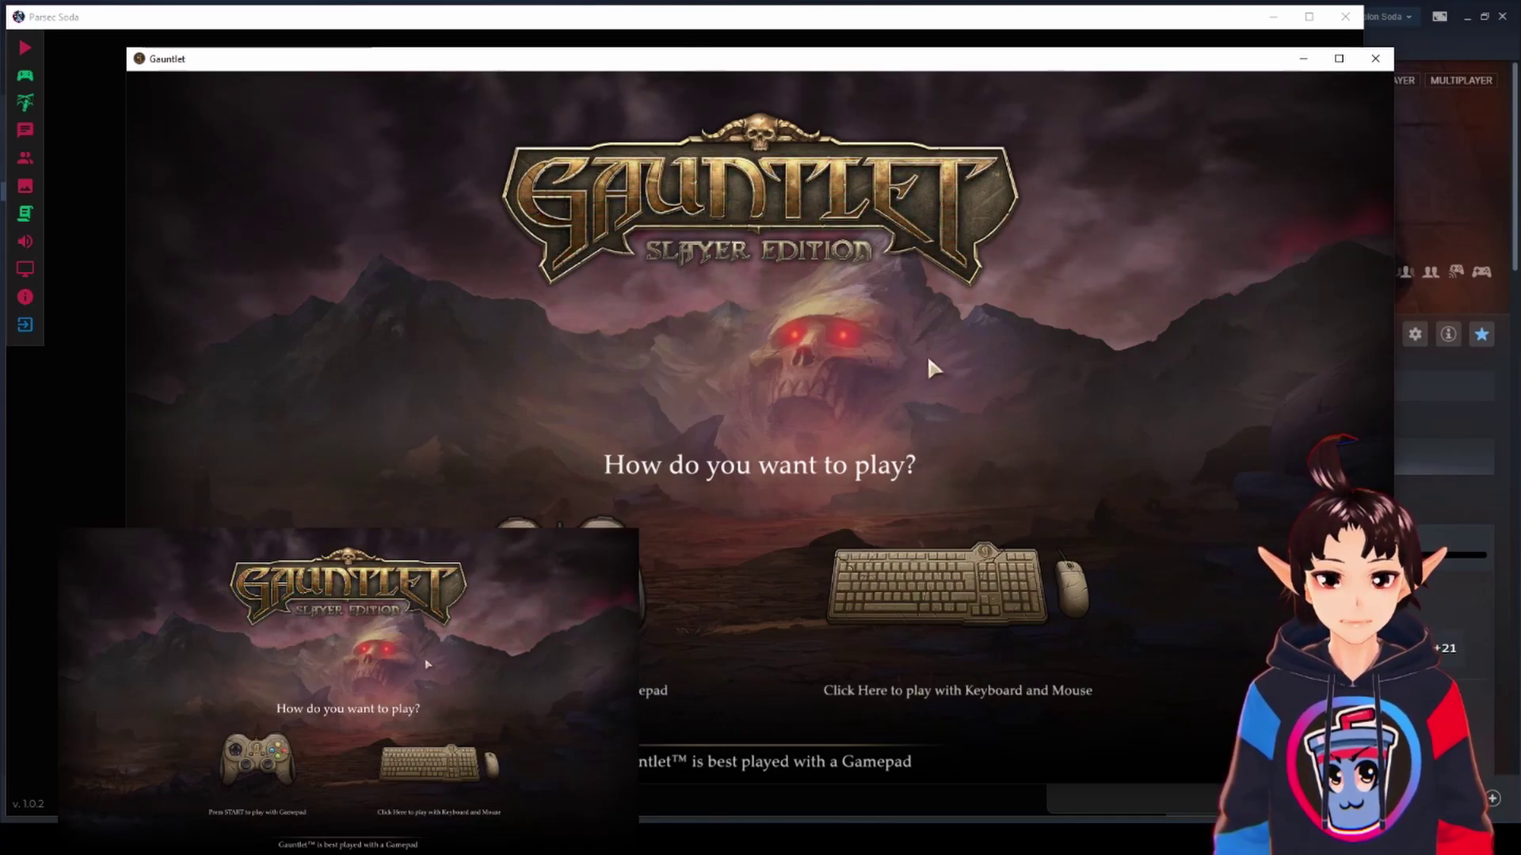
Bring Fake Focus back up, move it left, and target the Gauntlet window.
{"action": "left_click", "coordinate": [1180, 839]}
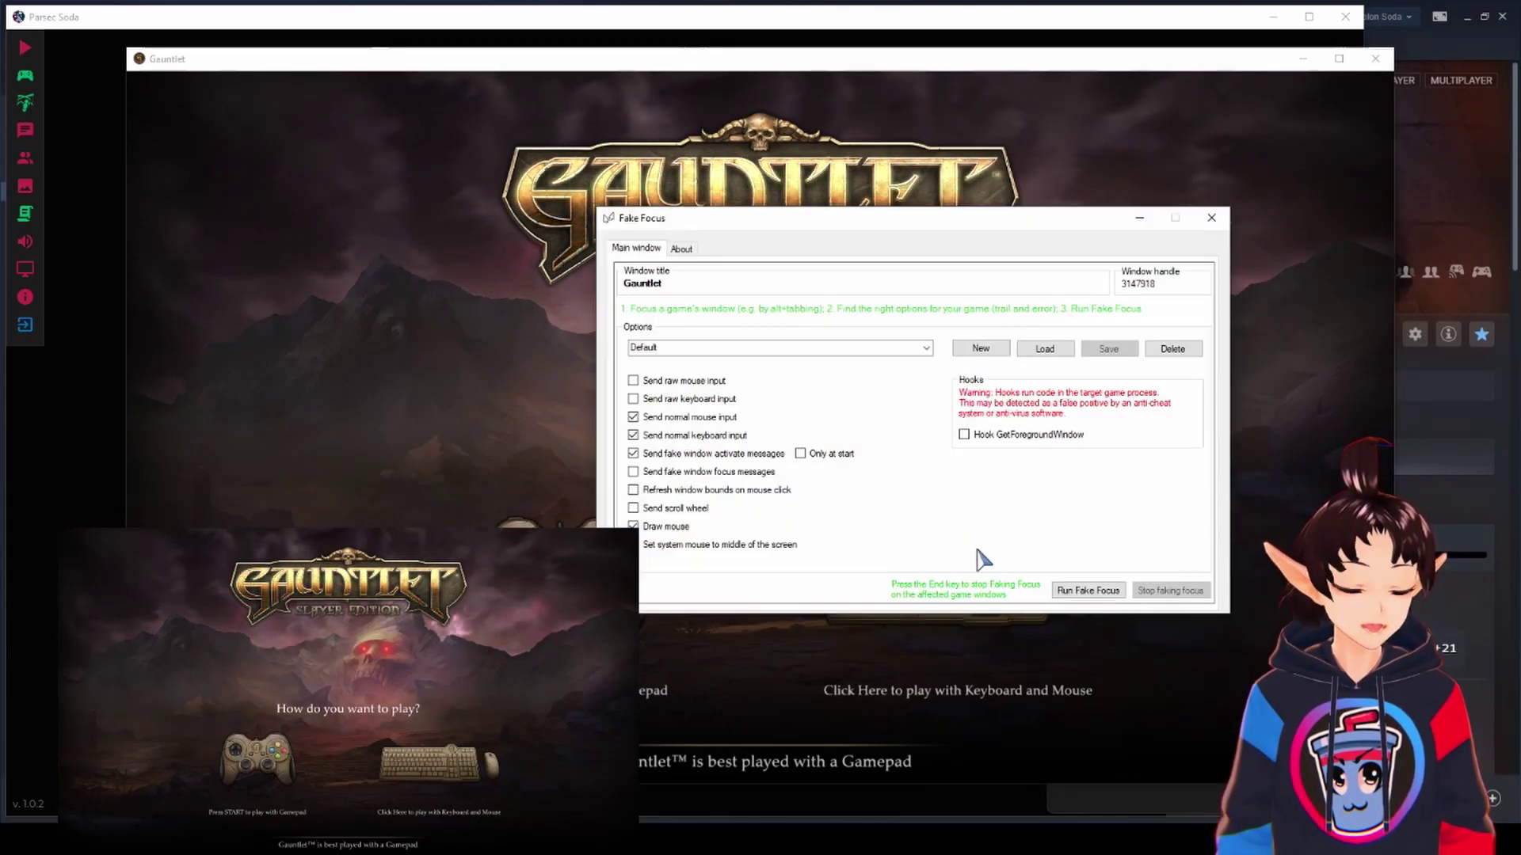
{"action": "left_click_drag", "start_coordinate": [941, 224], "coordinate": [747, 215]}
{"action": "left_click", "coordinate": [945, 64]}
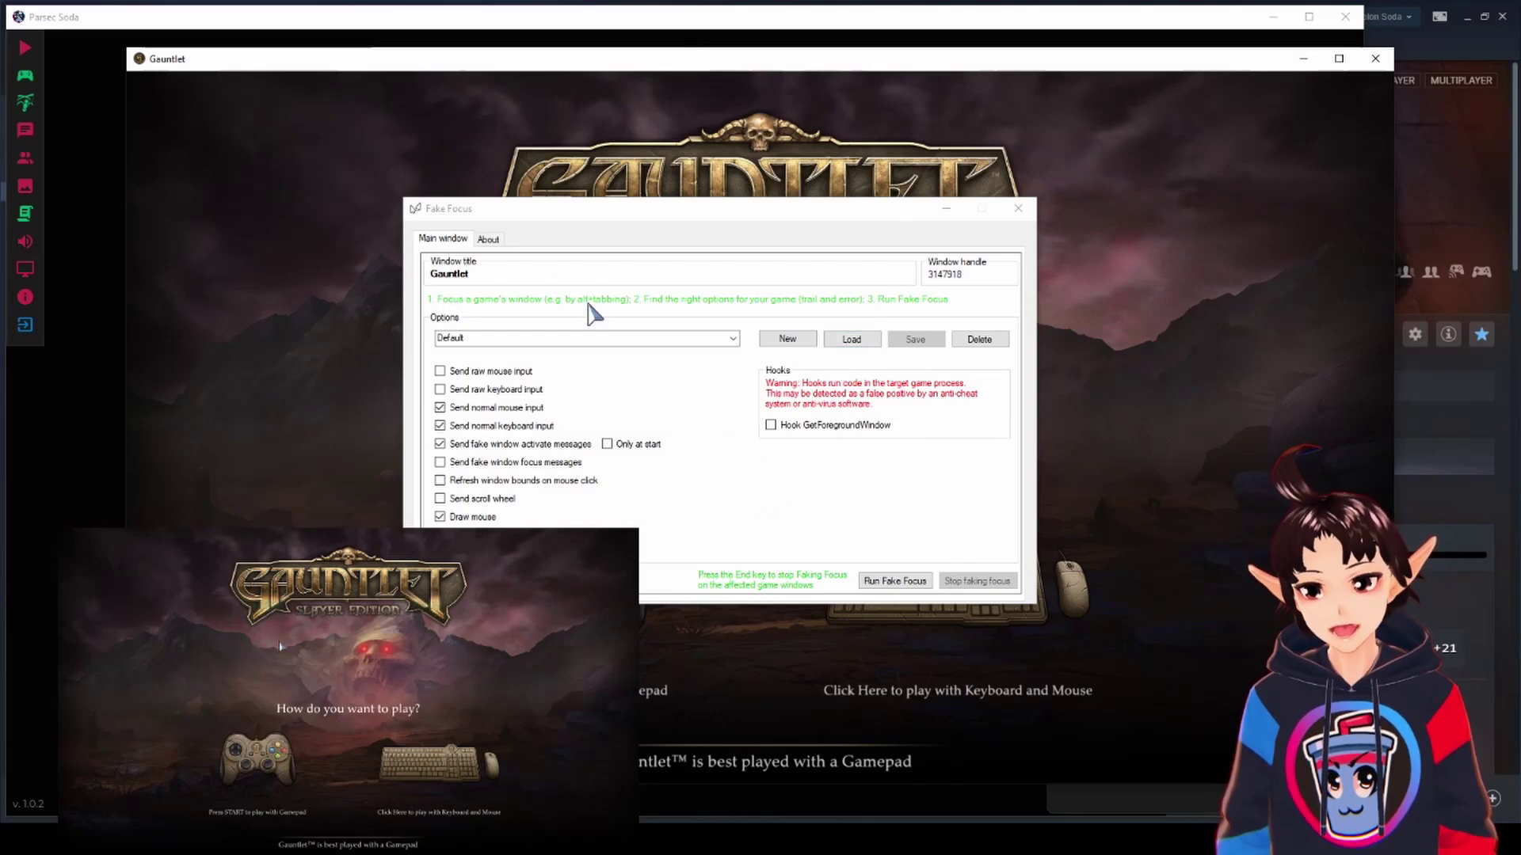
{"action": "left_click", "coordinate": [492, 284]}
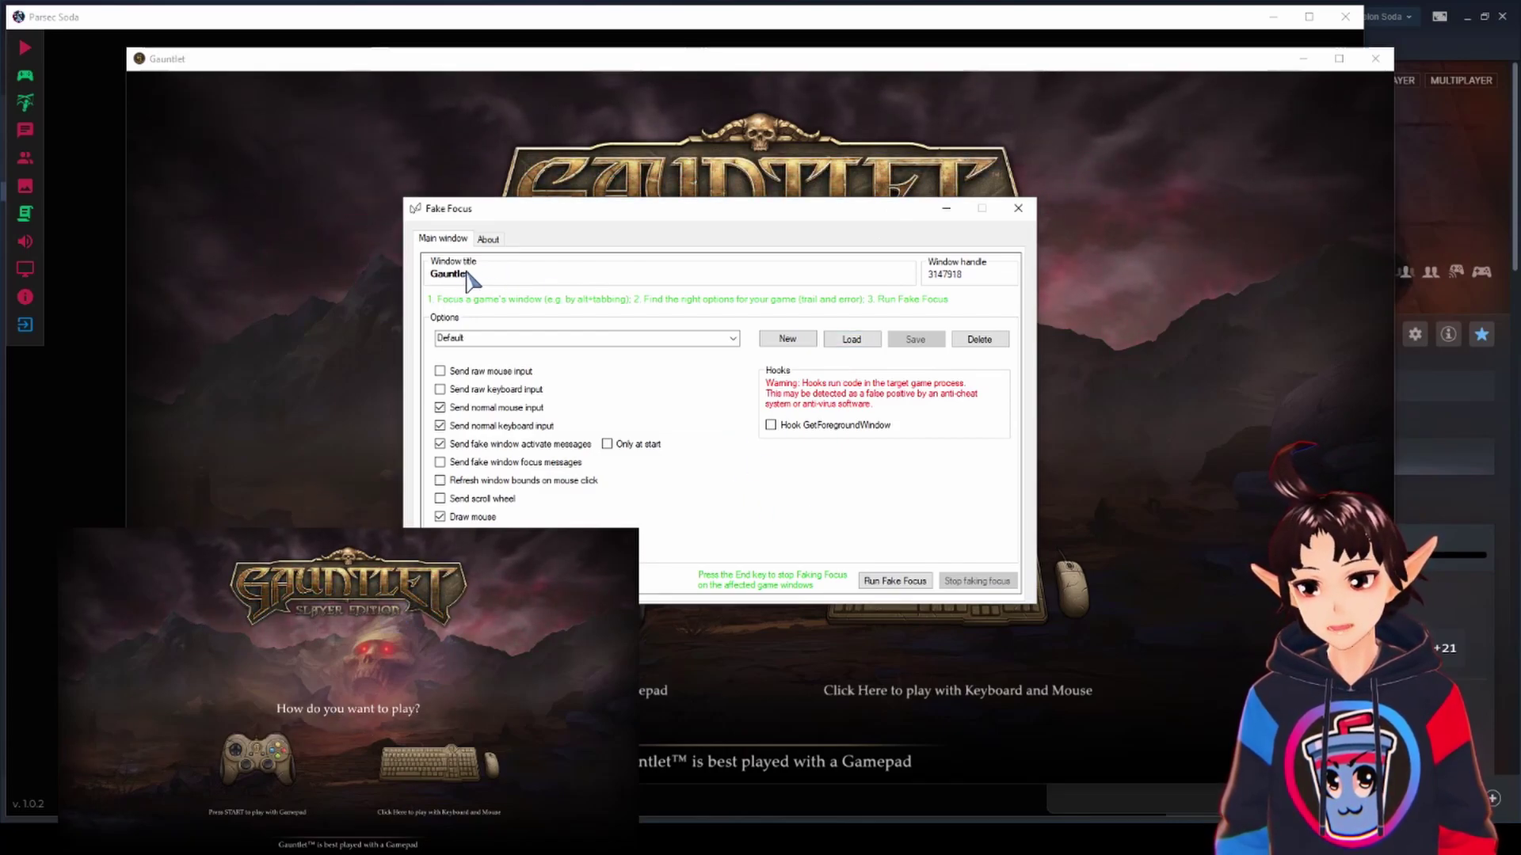
Clear all send options, enable only Hook GetForegroundWindow, and run Fake Focus.
{"action": "left_click", "coordinate": [440, 408]}
{"action": "left_click", "coordinate": [440, 425]}
{"action": "left_click", "coordinate": [489, 445]}
{"action": "left_click", "coordinate": [784, 428]}
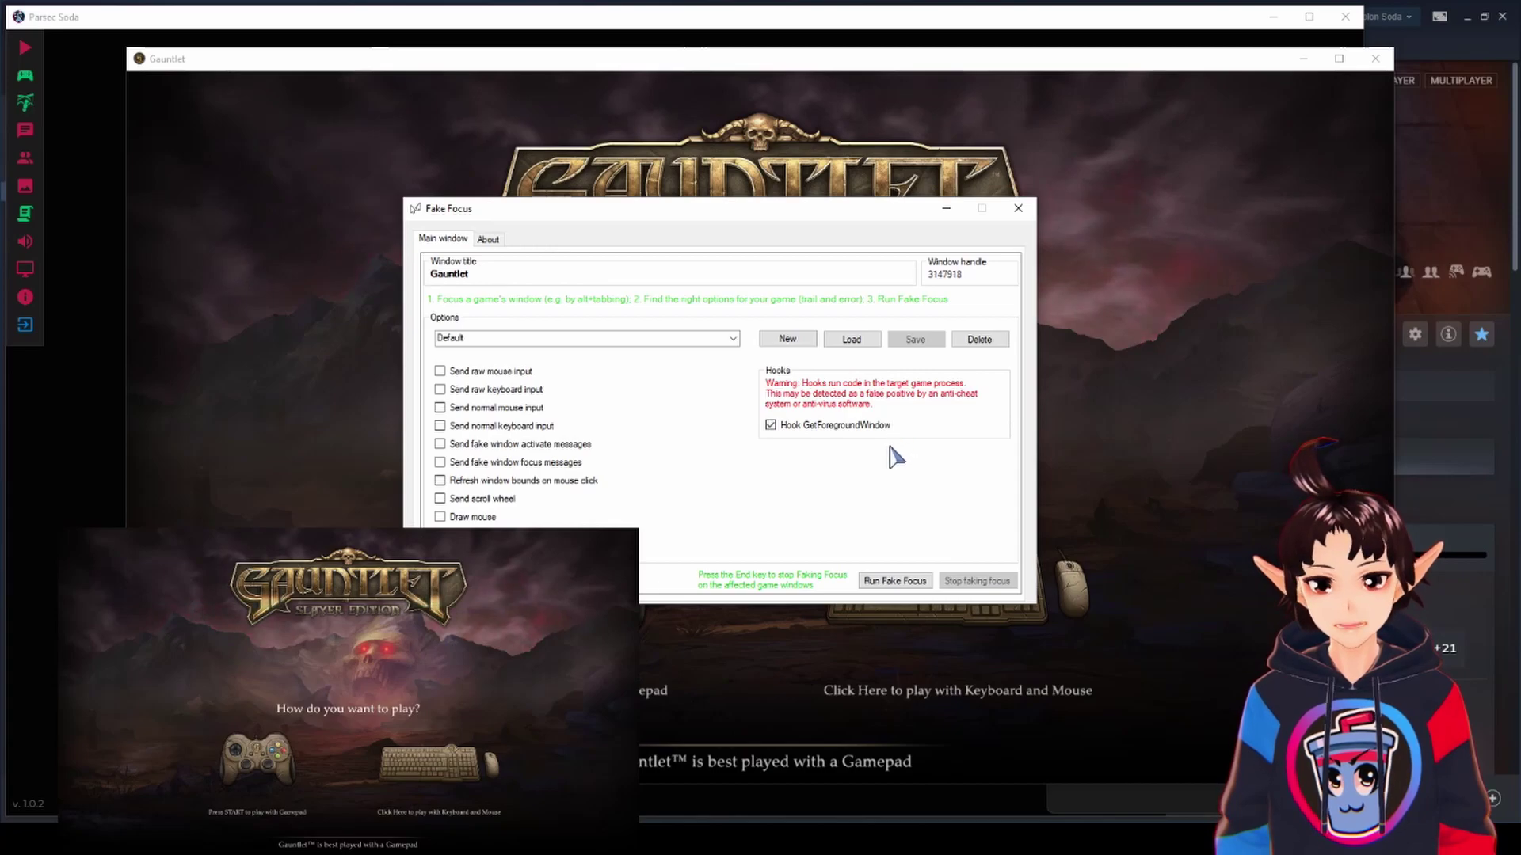
{"action": "left_click", "coordinate": [520, 445]}
{"action": "left_click", "coordinate": [512, 464]}
{"action": "mouse_move", "coordinate": [526, 471]}
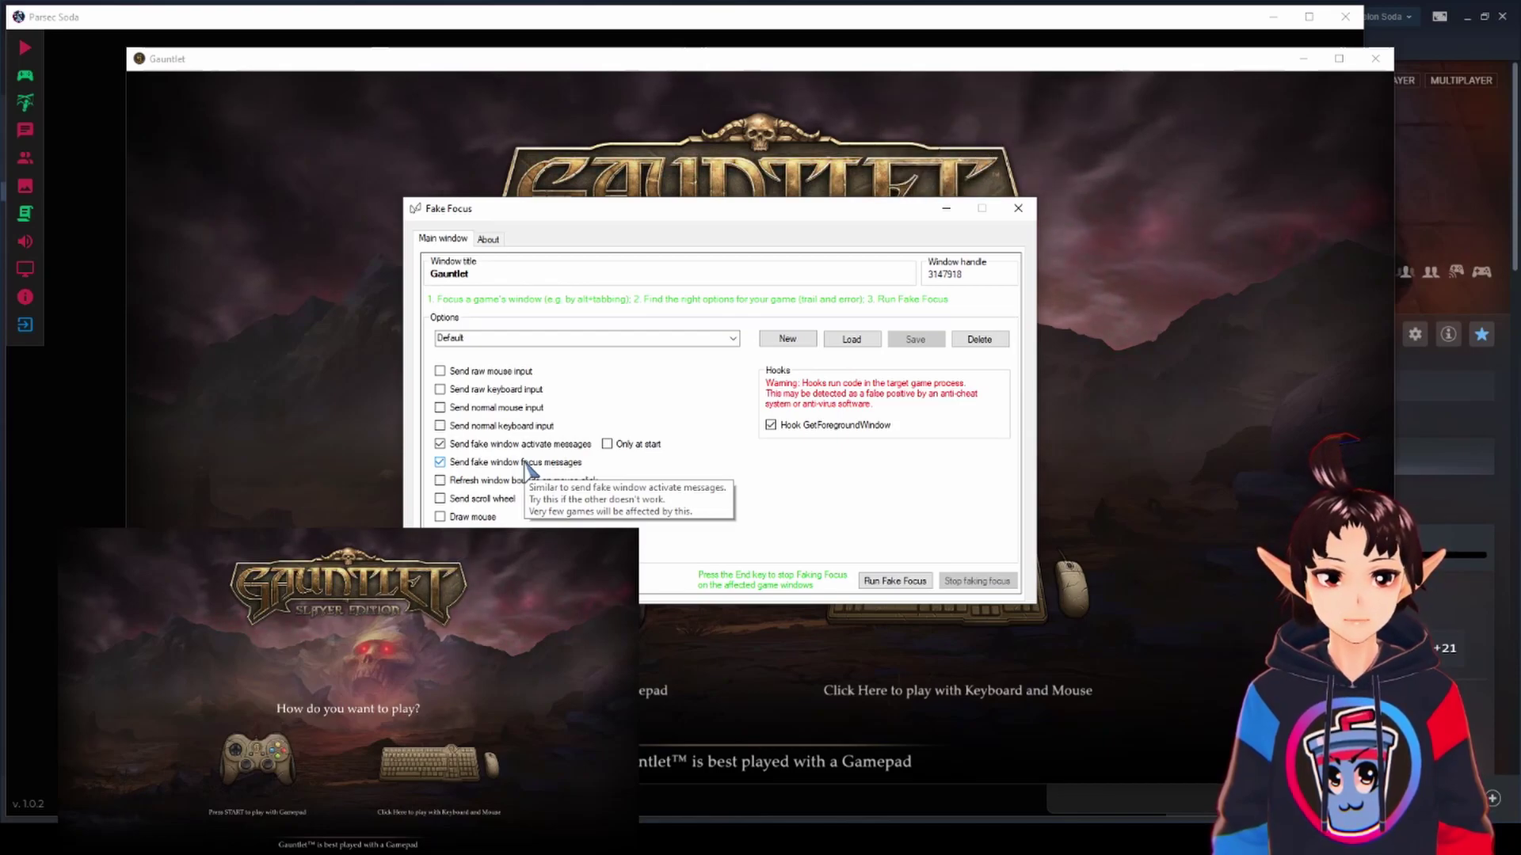
{"action": "left_click", "coordinate": [524, 462]}
{"action": "left_click", "coordinate": [553, 445]}
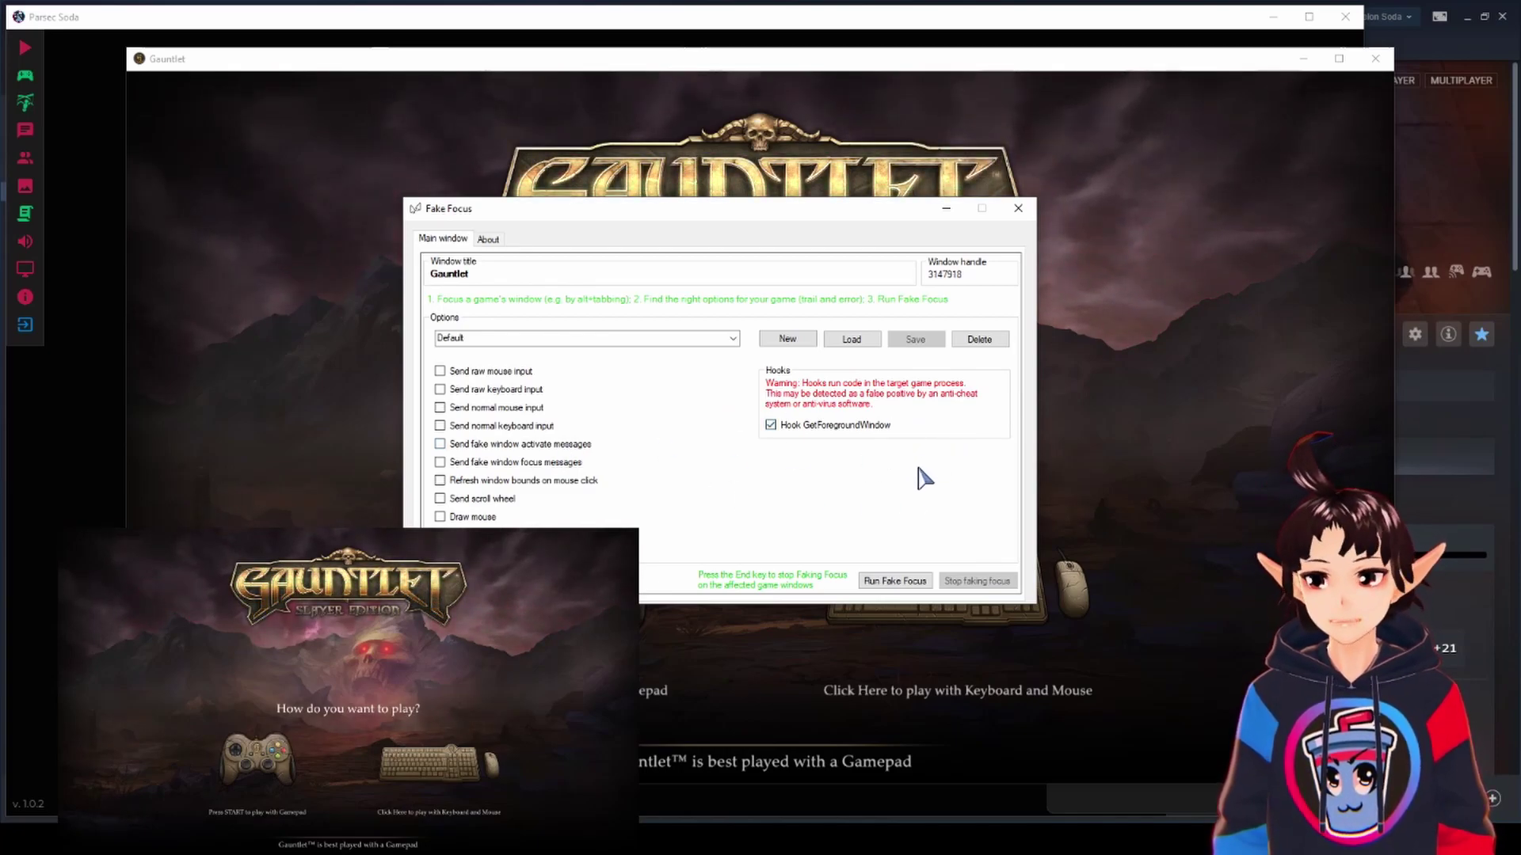
{"action": "left_click", "coordinate": [897, 583]}
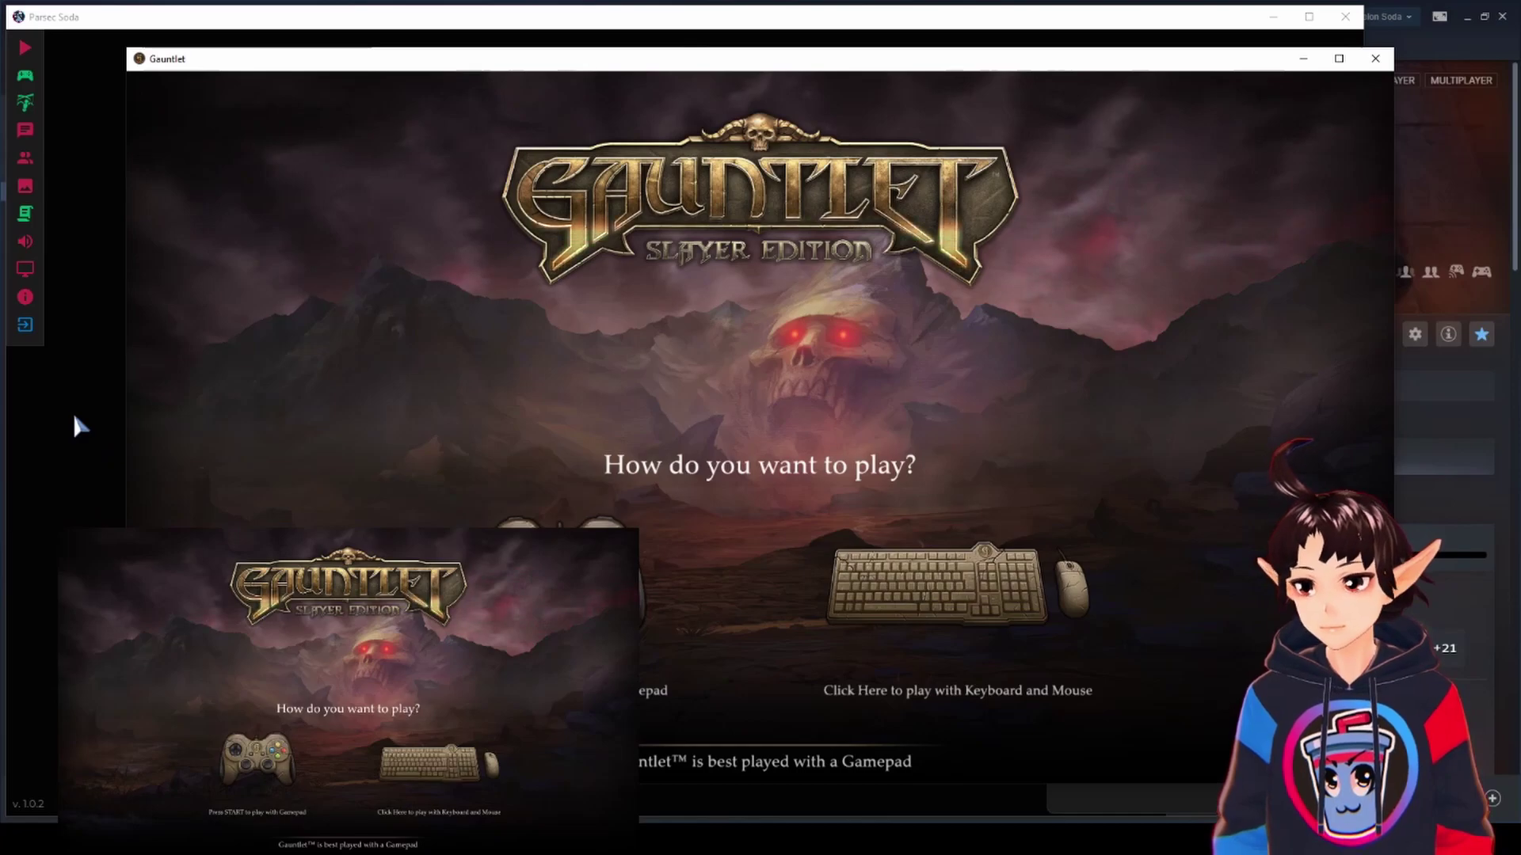
Bring Parsec Soda forward and turn on the virtual master gamepad in Master of Puppets.
{"action": "left_click", "coordinate": [97, 156]}
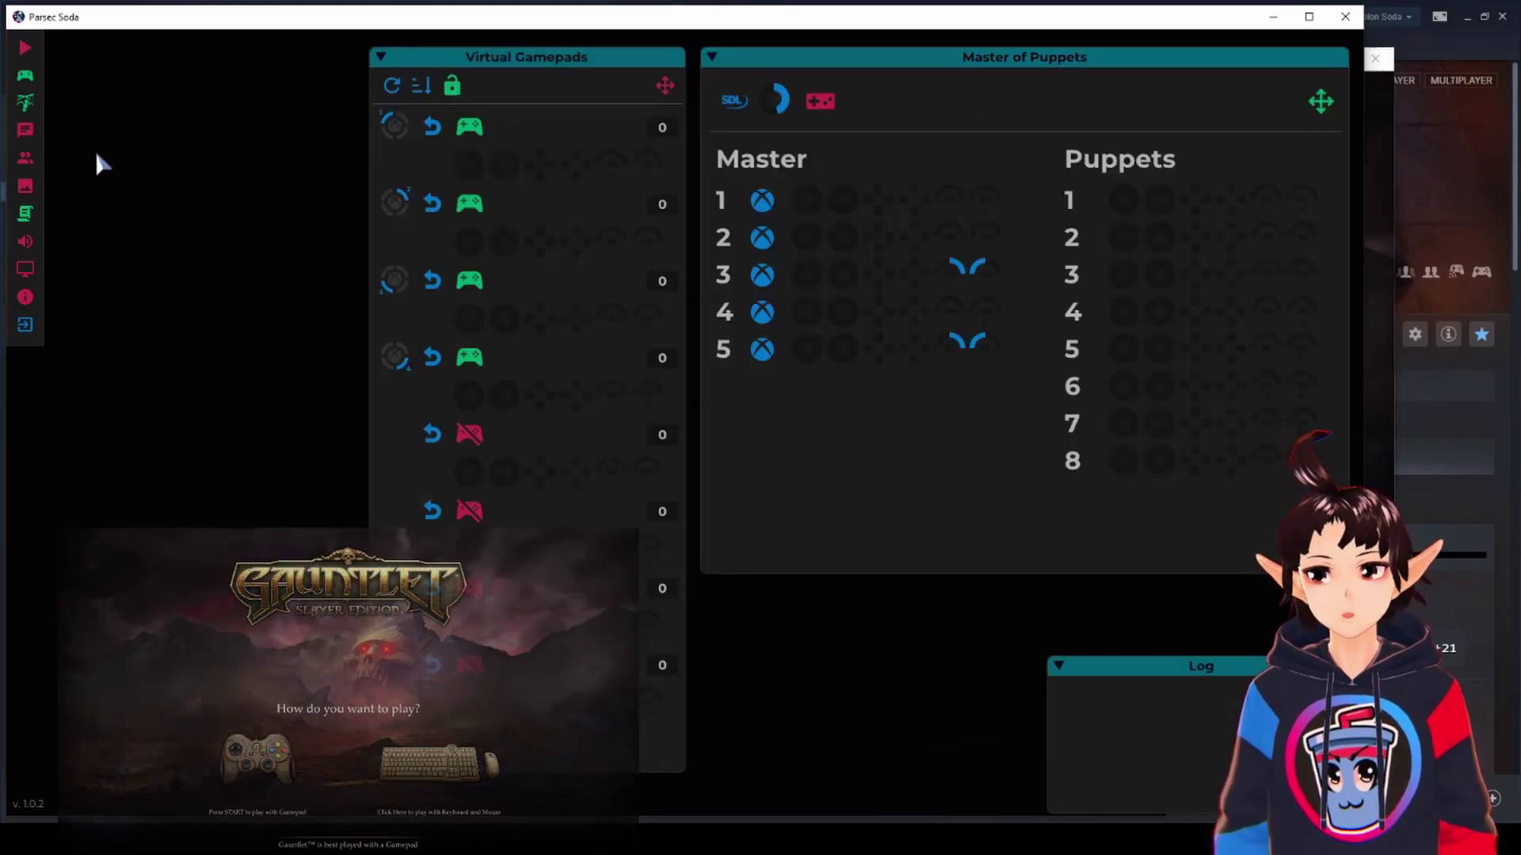
{"action": "left_click", "coordinate": [846, 432]}
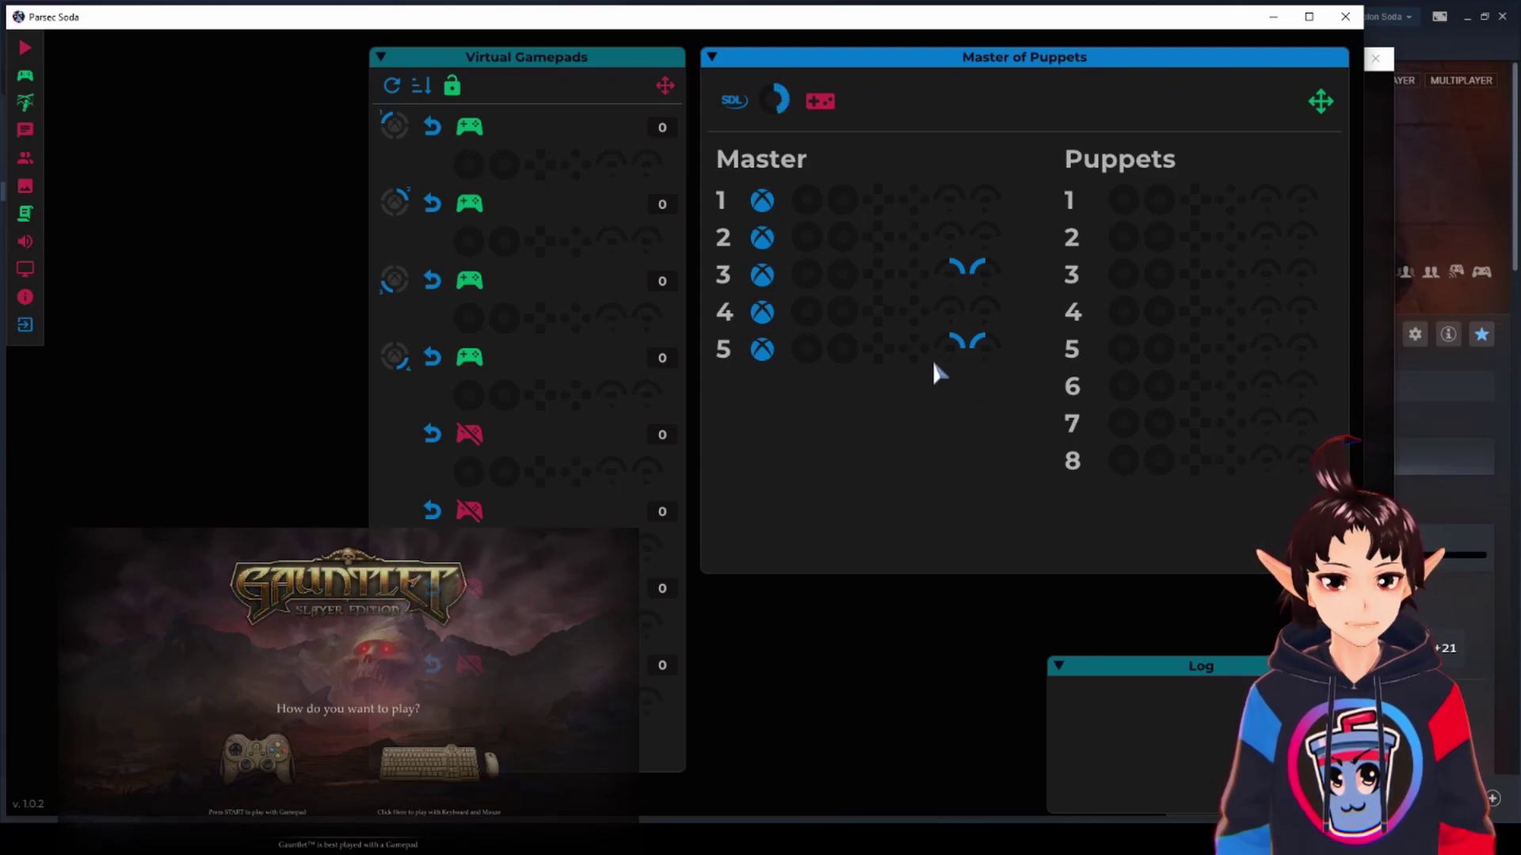
{"action": "left_click", "coordinate": [824, 101]}
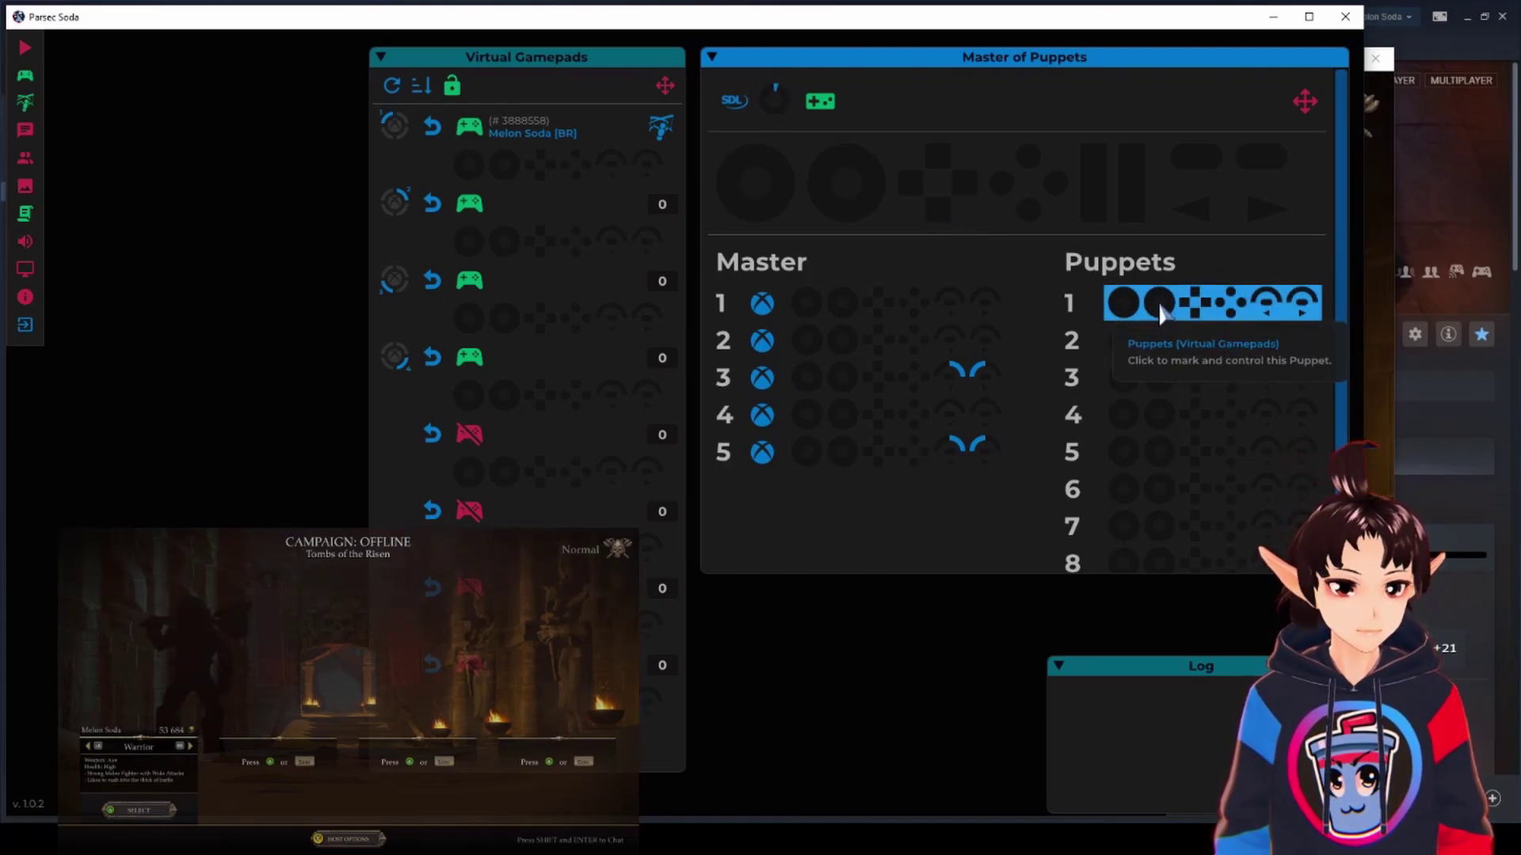
Mark puppets 2, 4 and 3, then check Gauntlet's lobby and return to Parsec Soda.
{"action": "left_click", "coordinate": [1157, 340]}
{"action": "left_click", "coordinate": [1152, 413]}
{"action": "left_click", "coordinate": [1153, 377]}
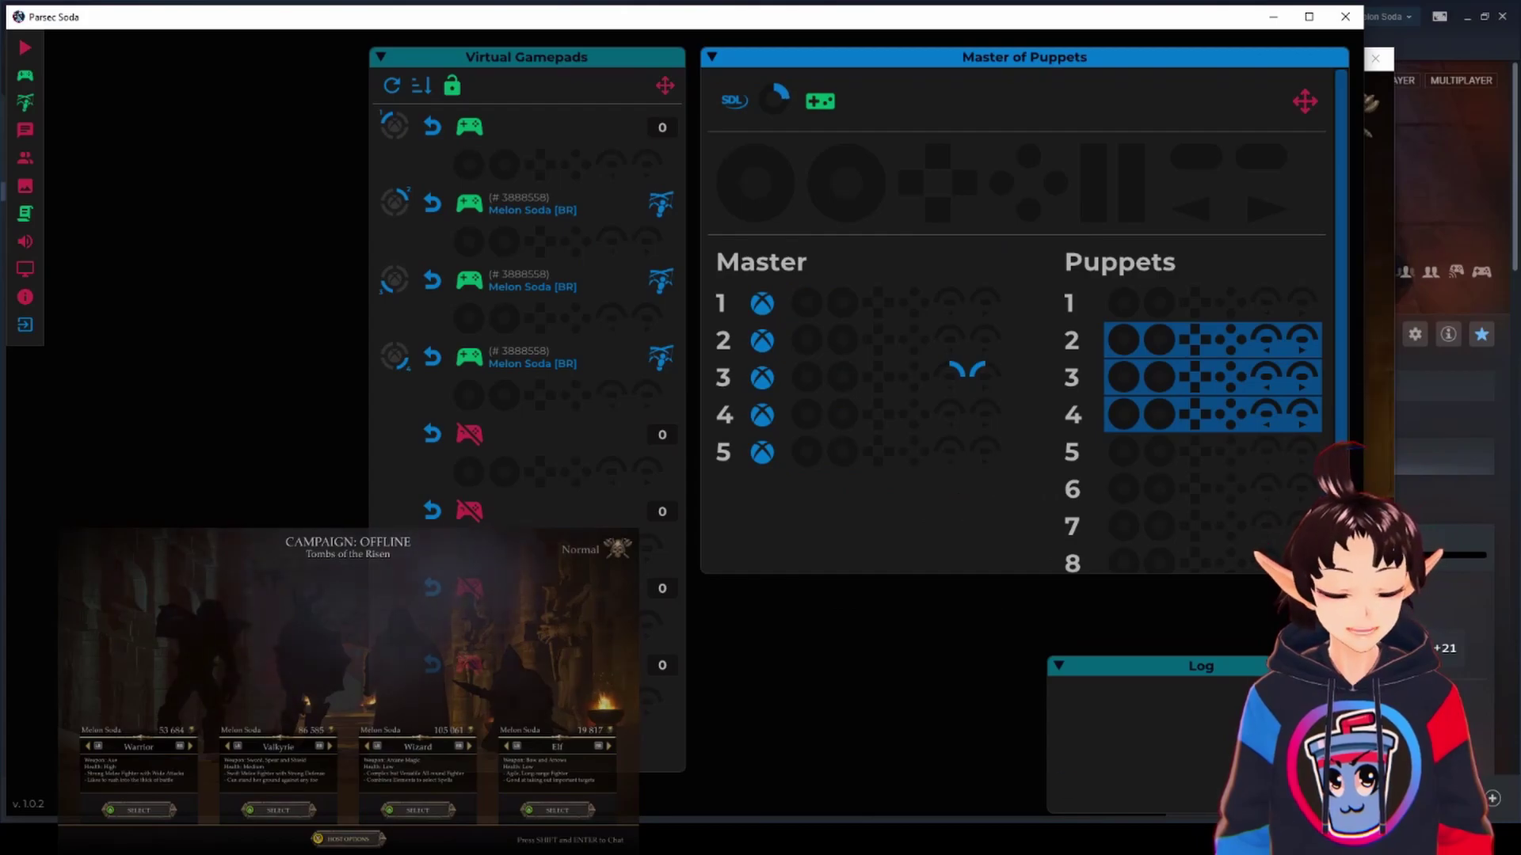
{"action": "key", "text": "alt+Tab"}
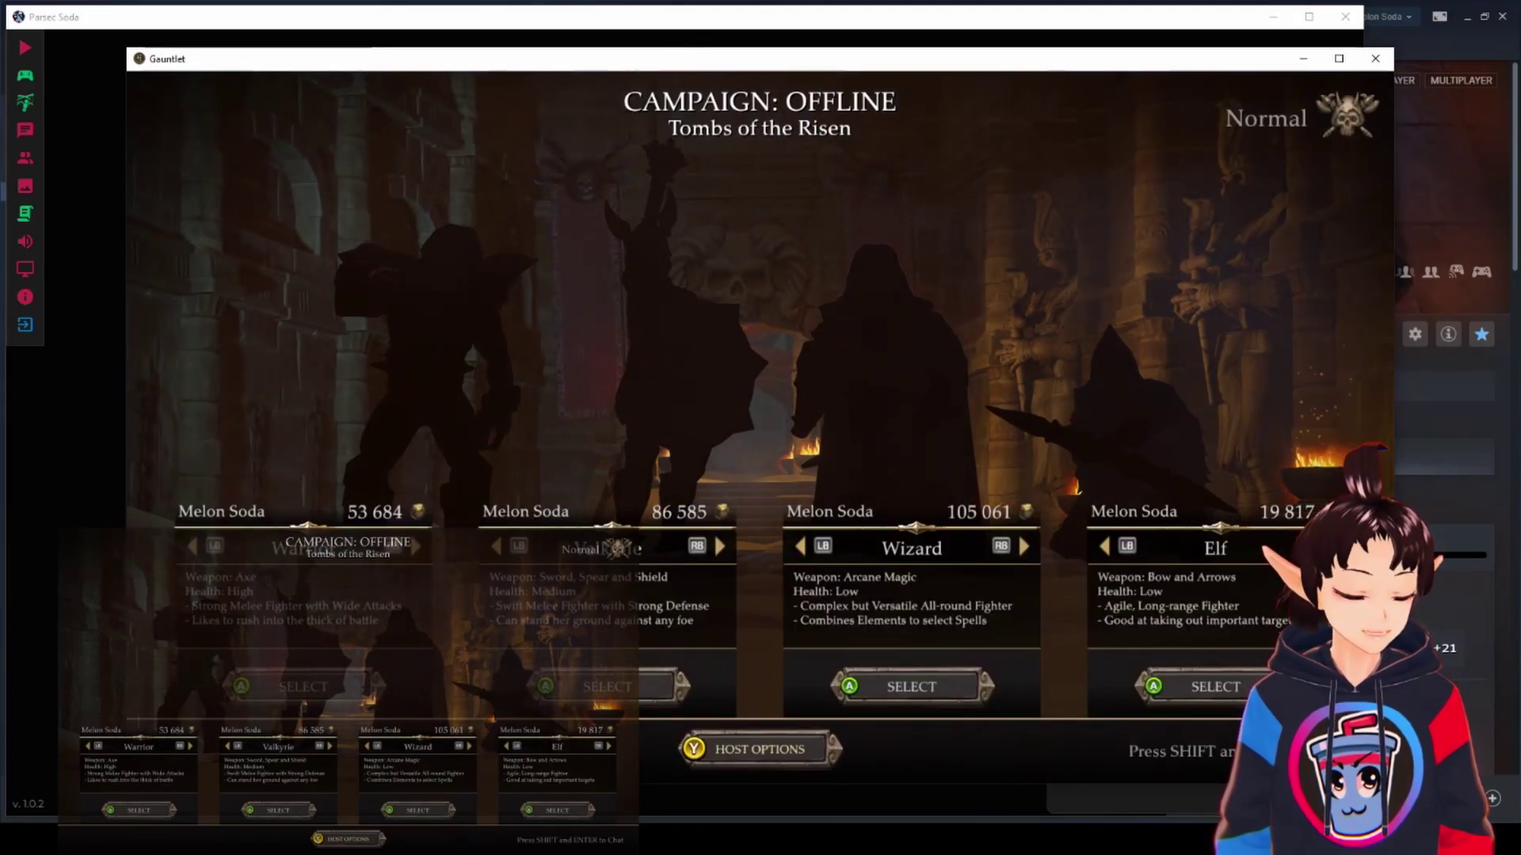
{"action": "key", "text": "alt+Tab"}
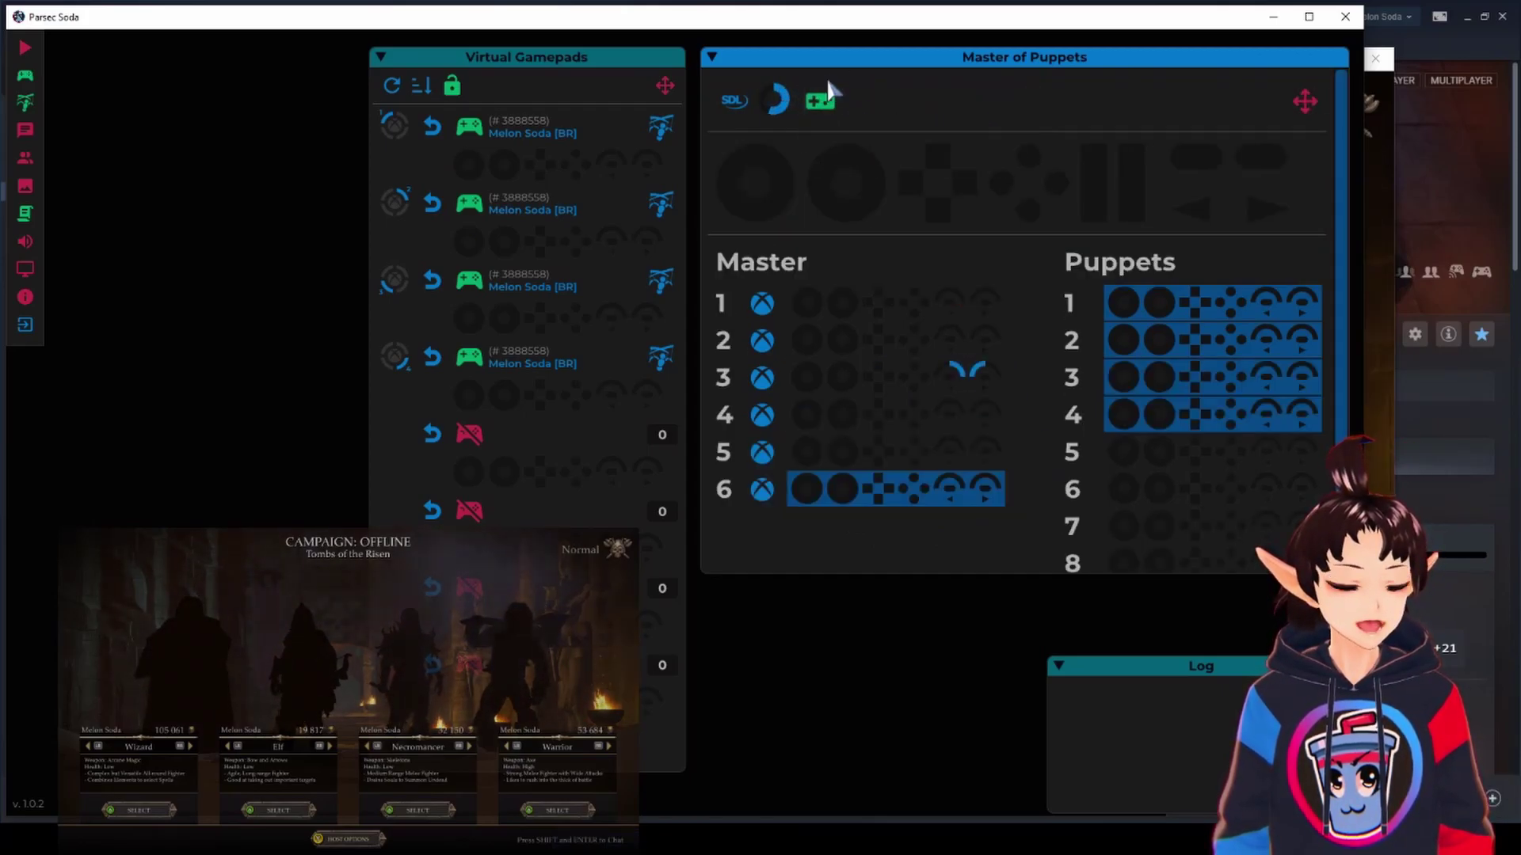
Turn off the virtual master gamepad and clear the puppet marks.
{"action": "left_click", "coordinate": [820, 101]}
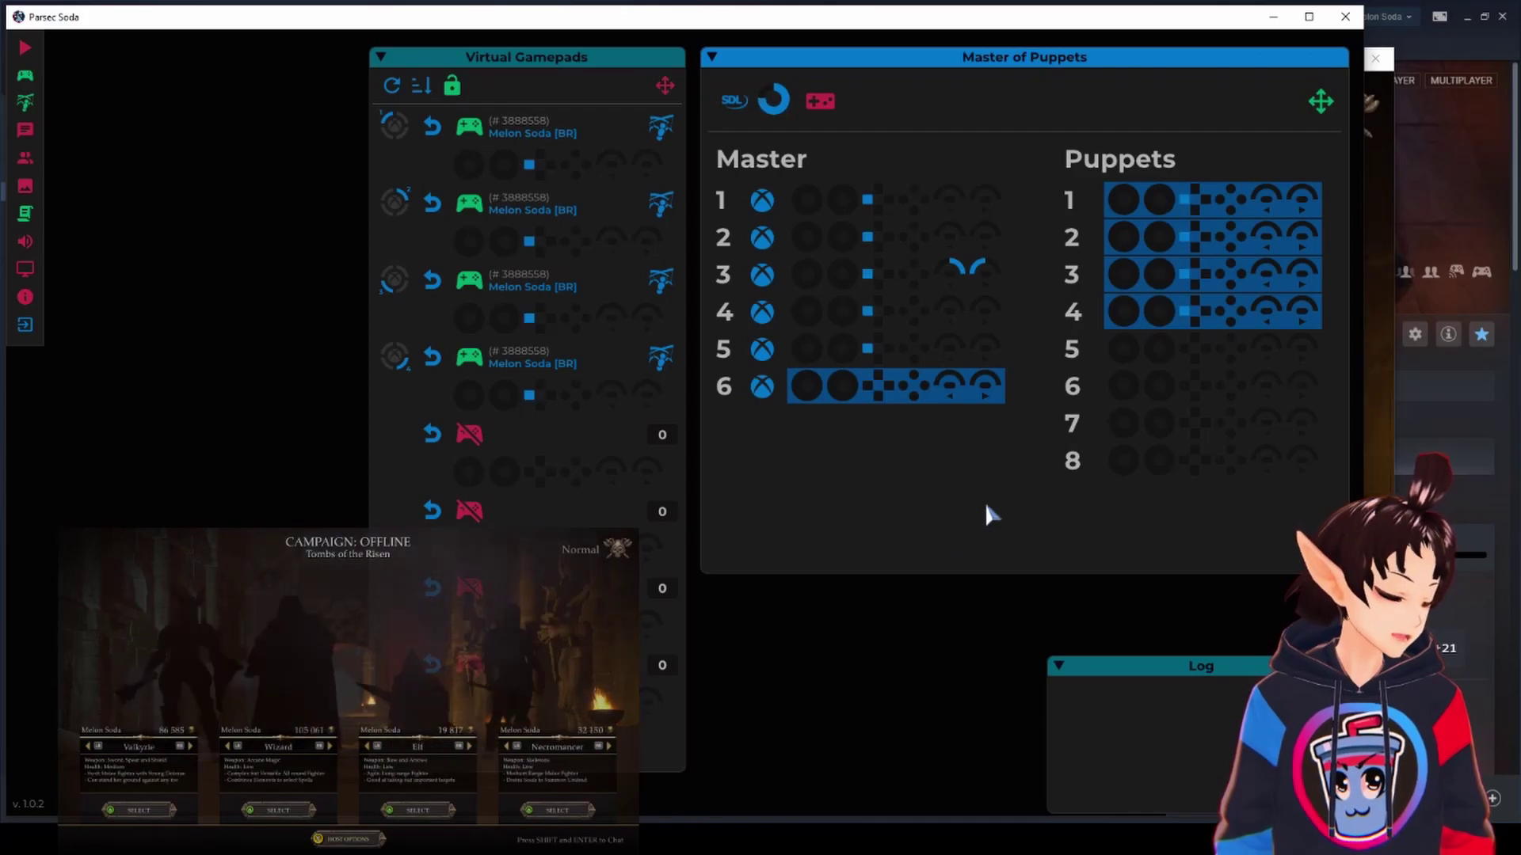
{"action": "left_click", "coordinate": [1184, 315]}
{"action": "left_click", "coordinate": [1220, 289]}
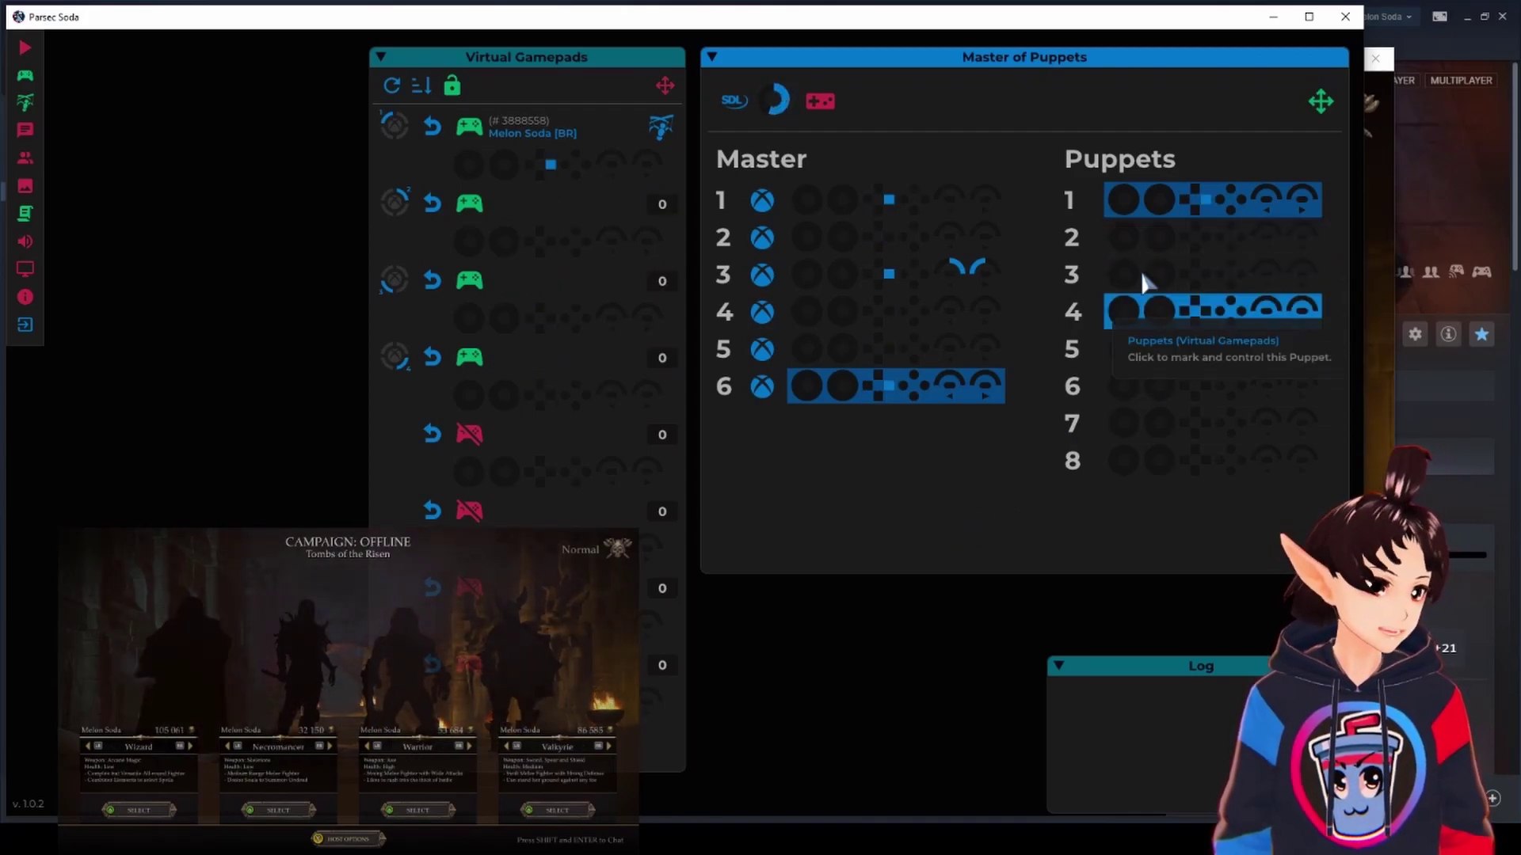
Mark puppets 1 through 4 and switch to Gauntlet's gameplay with four heroes.
{"action": "left_click", "coordinate": [1165, 238]}
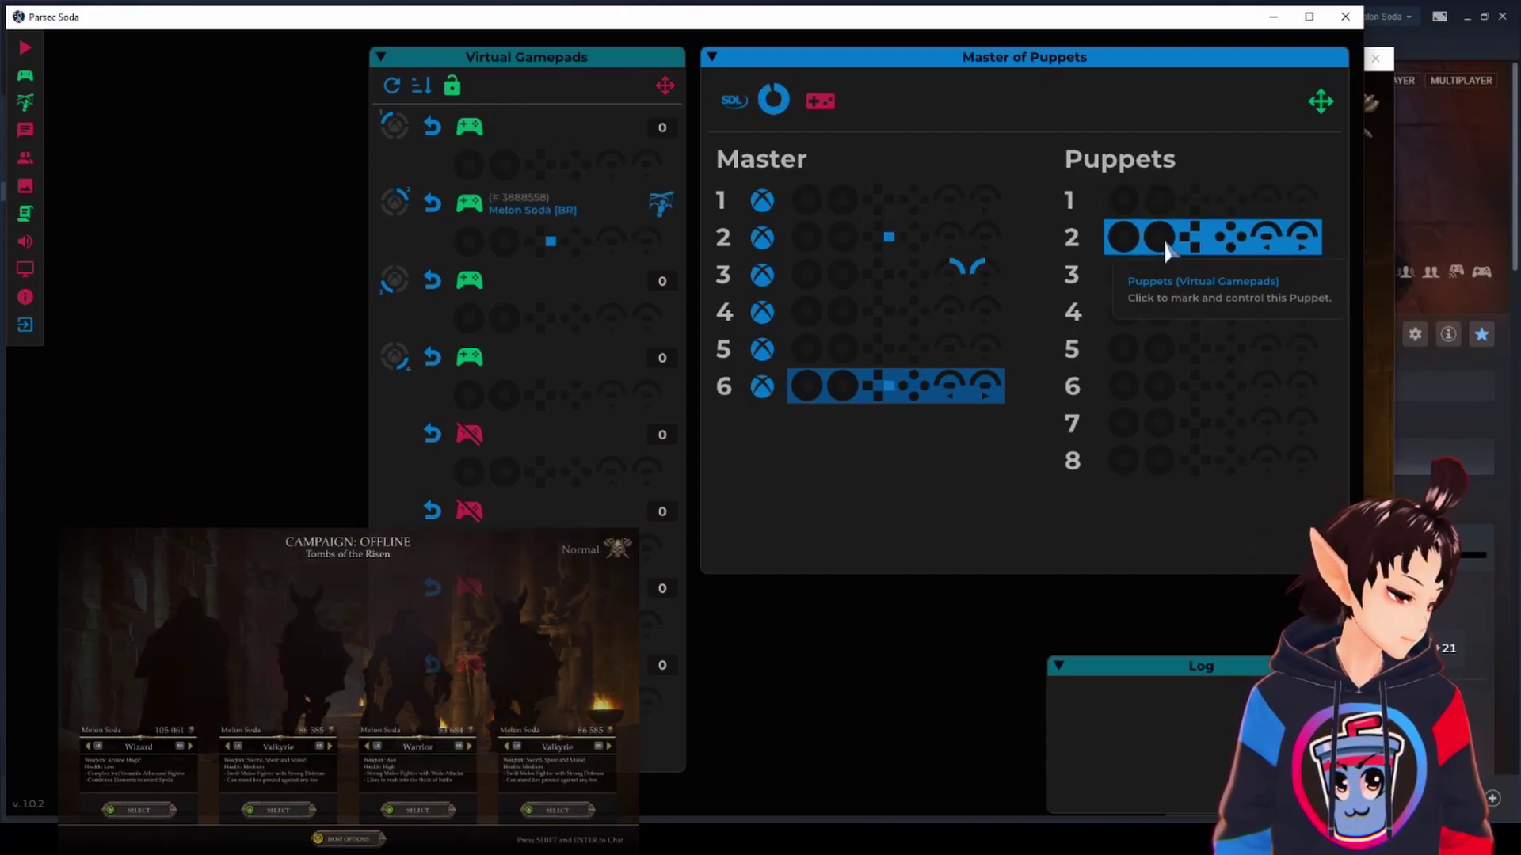
{"action": "left_click", "coordinate": [1164, 200]}
{"action": "left_click", "coordinate": [1158, 274]}
{"action": "left_click", "coordinate": [1161, 313]}
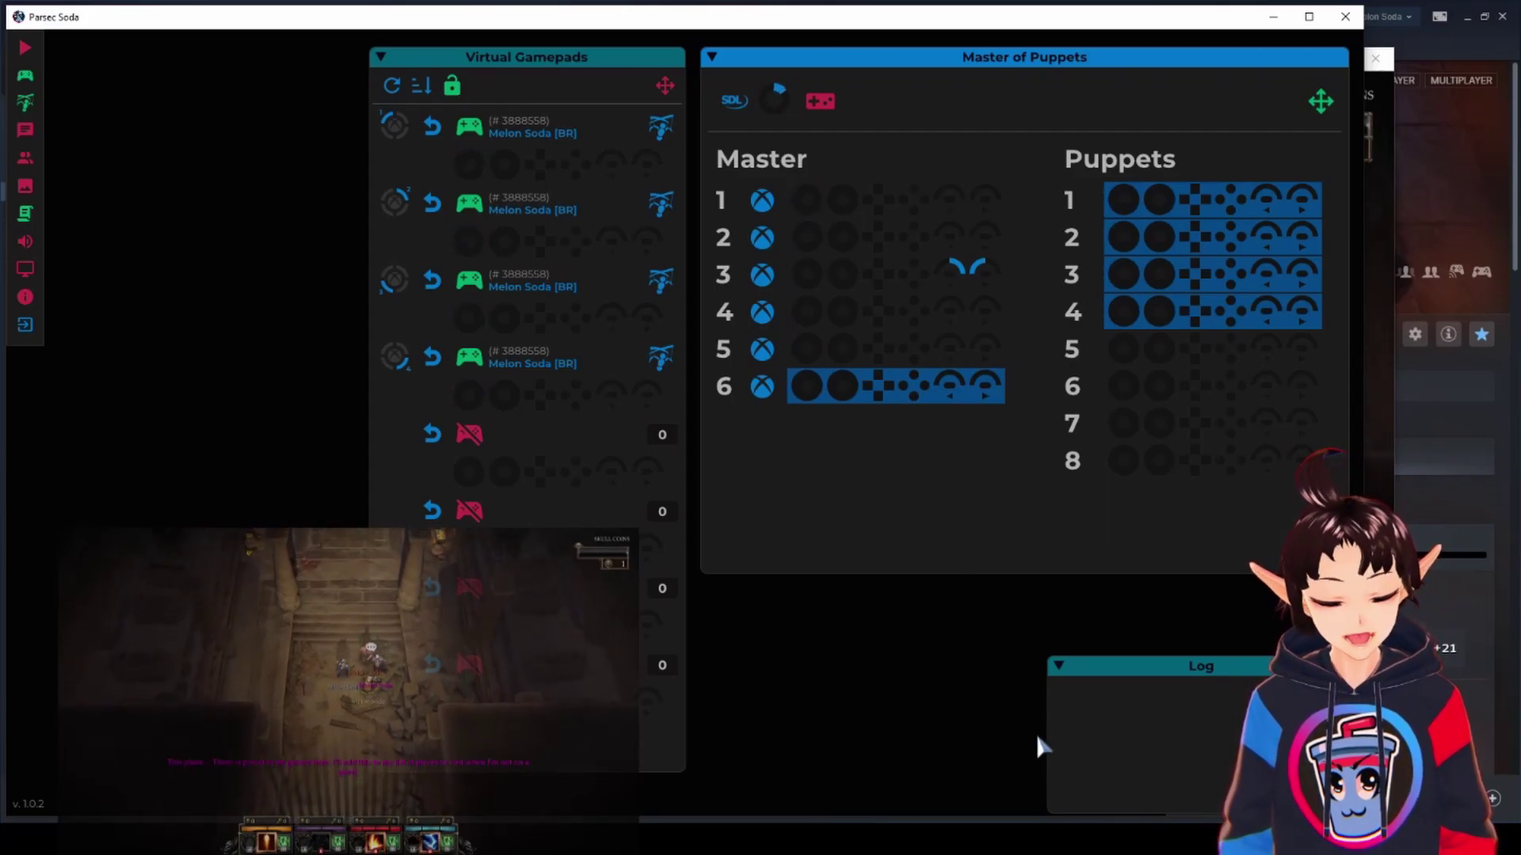
{"action": "key", "text": "alt+Tab"}
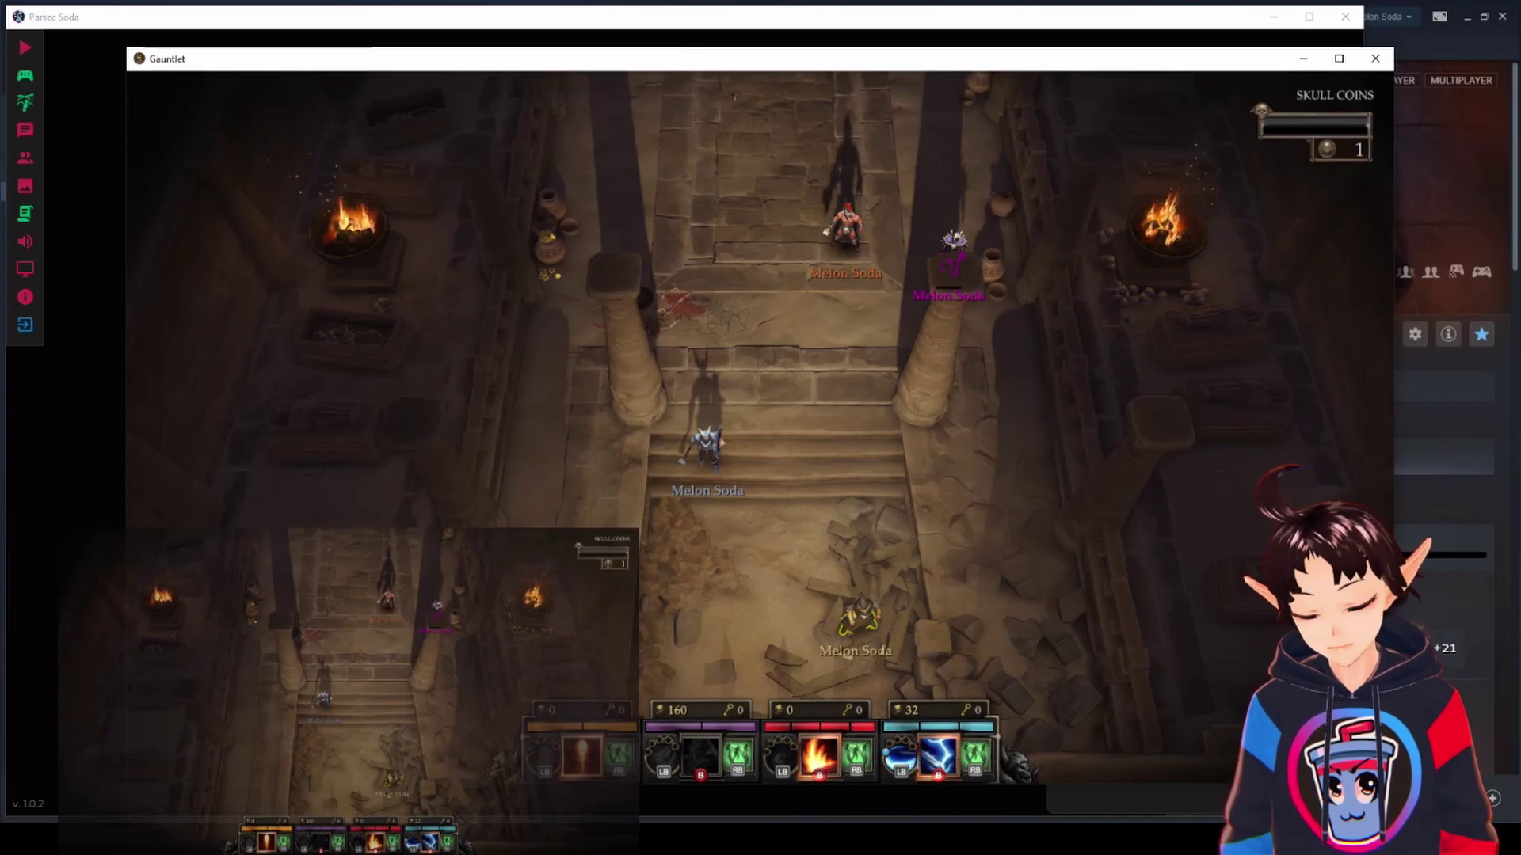
Bring Parsec Soda forward and unmark puppets 1, 2 and 3.
{"action": "mouse_move", "coordinate": [725, 840]}
{"action": "left_click", "coordinate": [725, 772]}
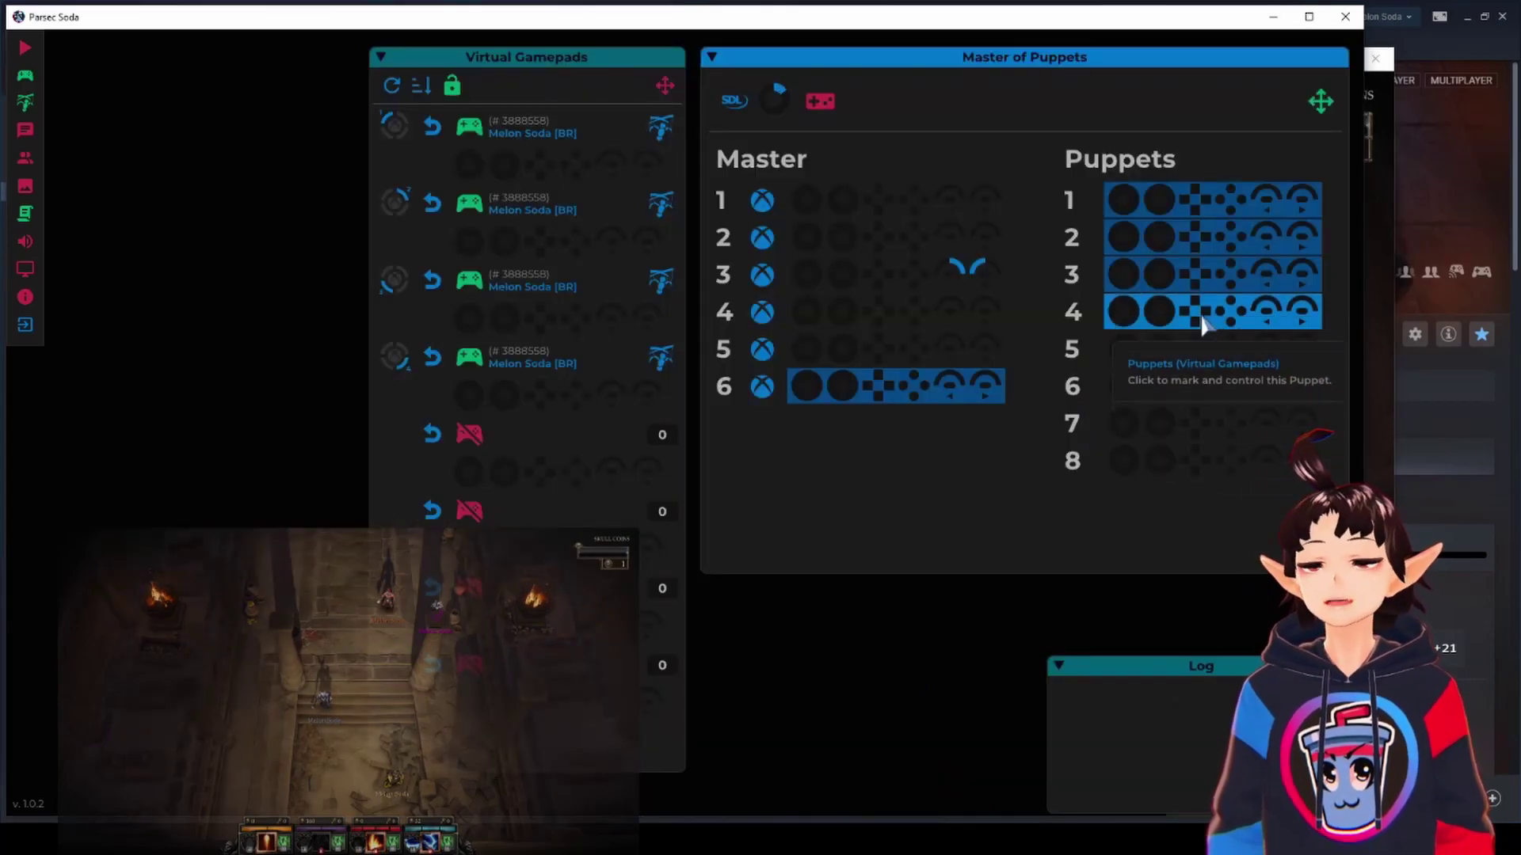
{"action": "left_click", "coordinate": [1204, 201]}
{"action": "left_click", "coordinate": [1204, 237]}
{"action": "left_click", "coordinate": [1180, 274]}
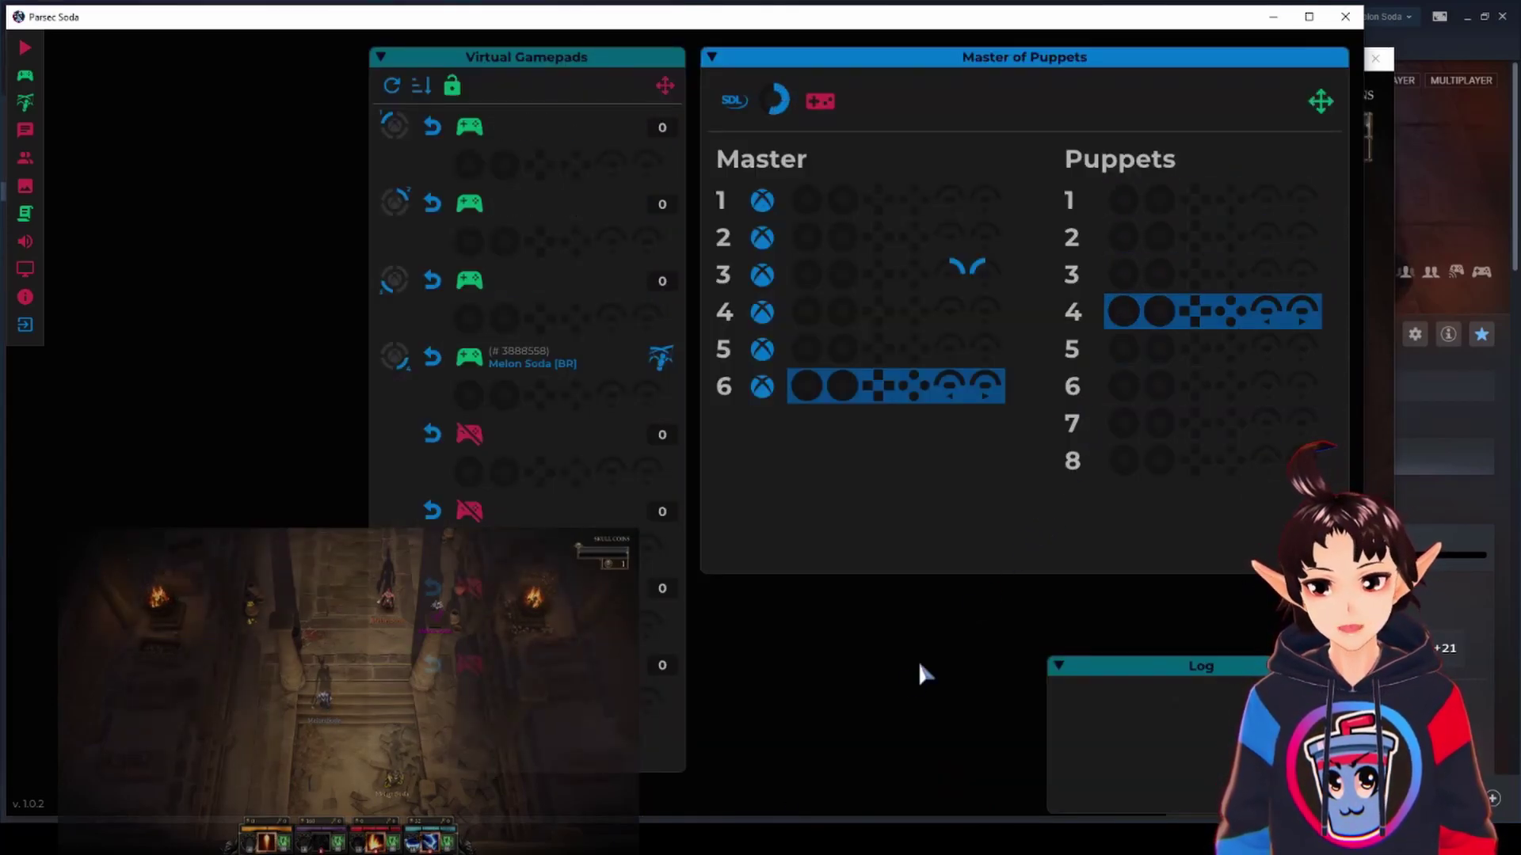
In Gauntlet's pause menu, drop out the fourth player, then return to Parsec Soda.
{"action": "key", "text": "alt+Tab"}
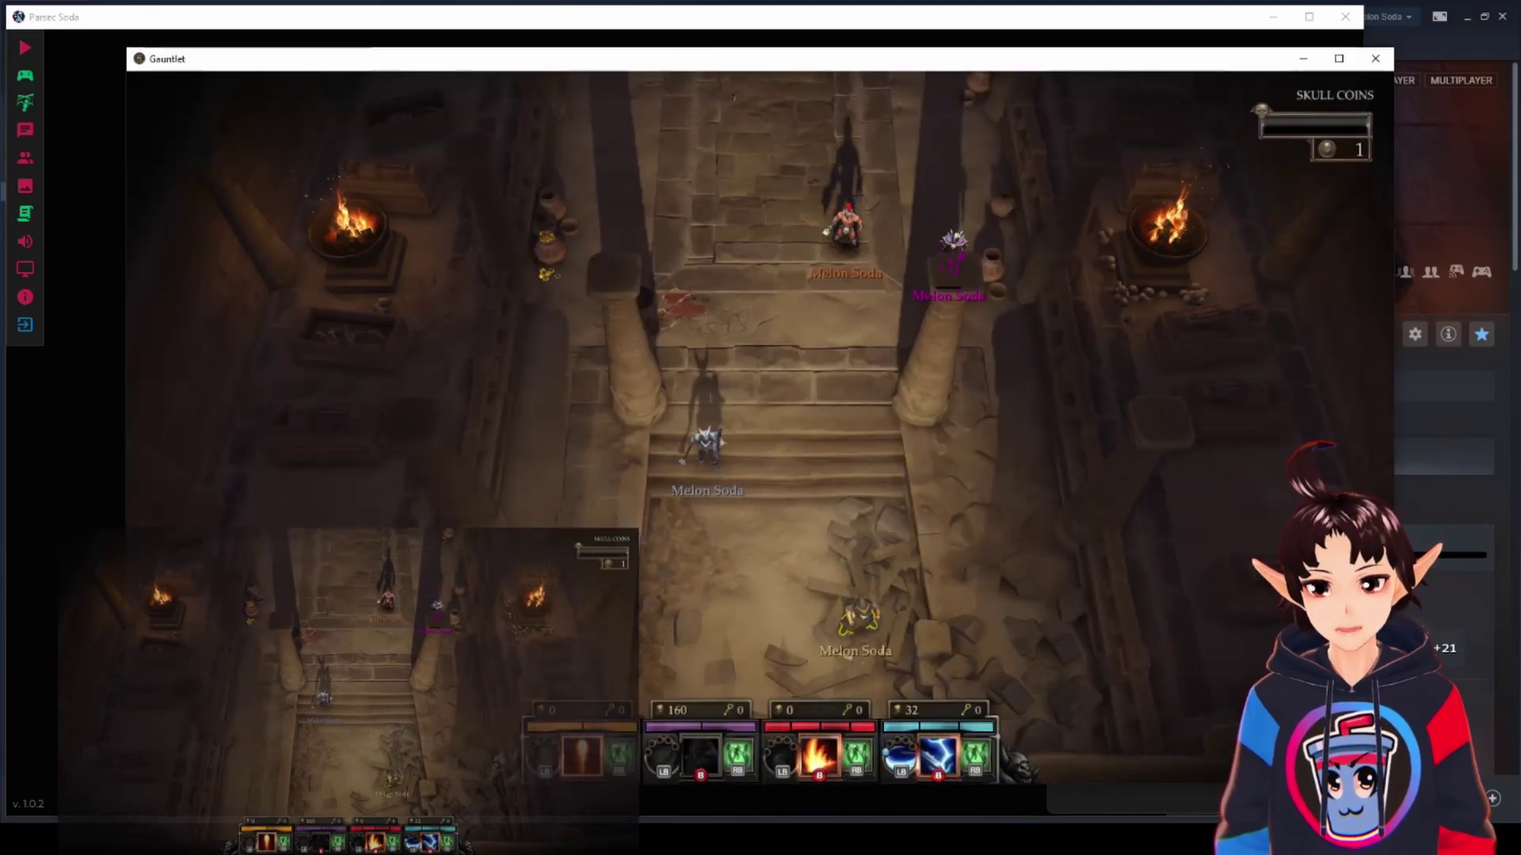
{"action": "key", "text": "Escape"}
{"action": "key", "text": "Down"}
{"action": "key", "text": "Down"}
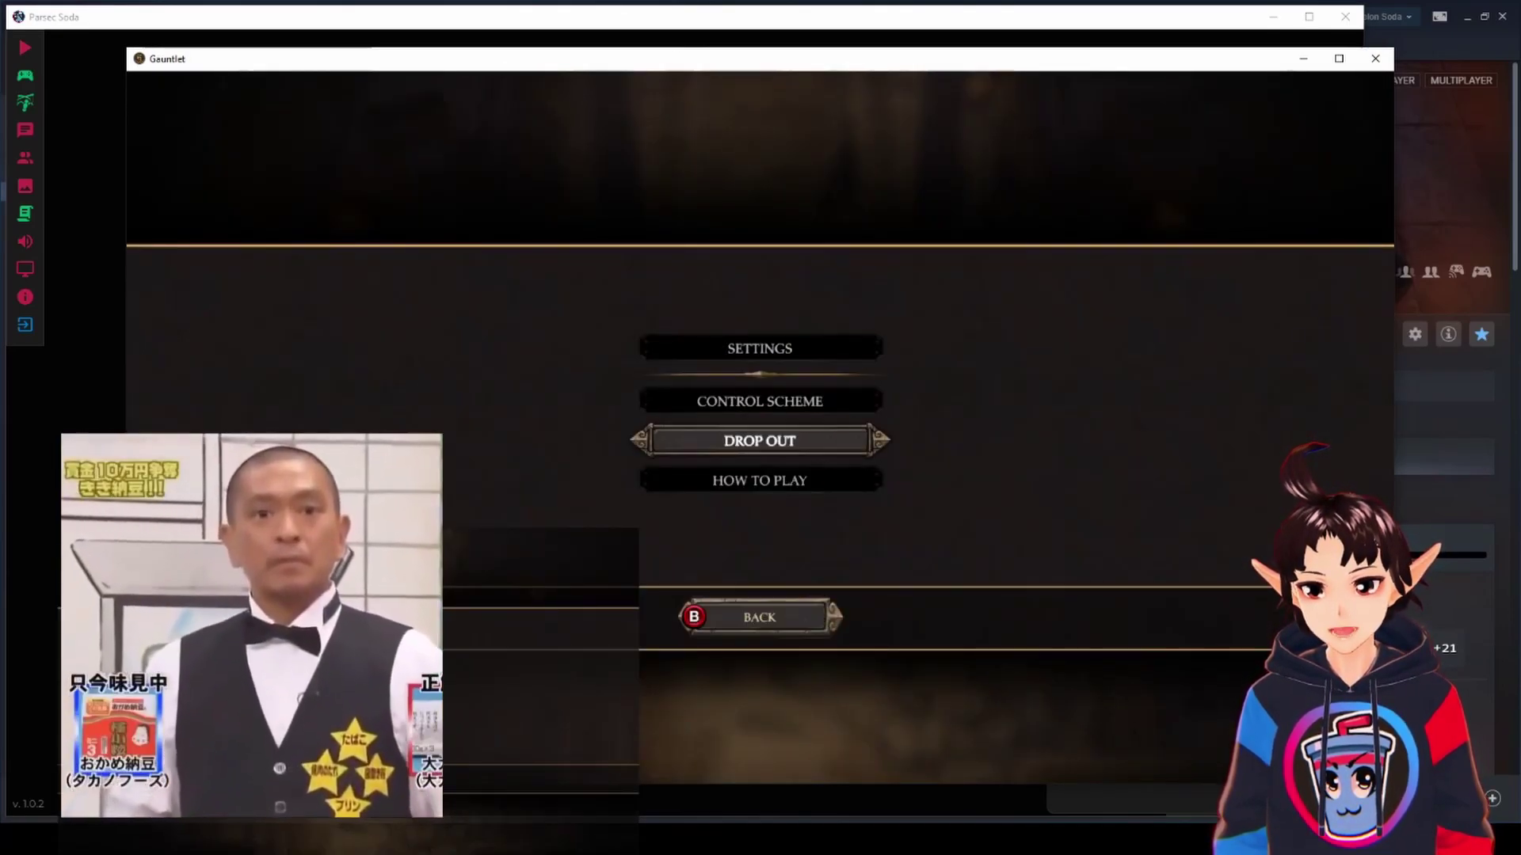
{"action": "key", "text": "Return"}
{"action": "key", "text": "Return"}
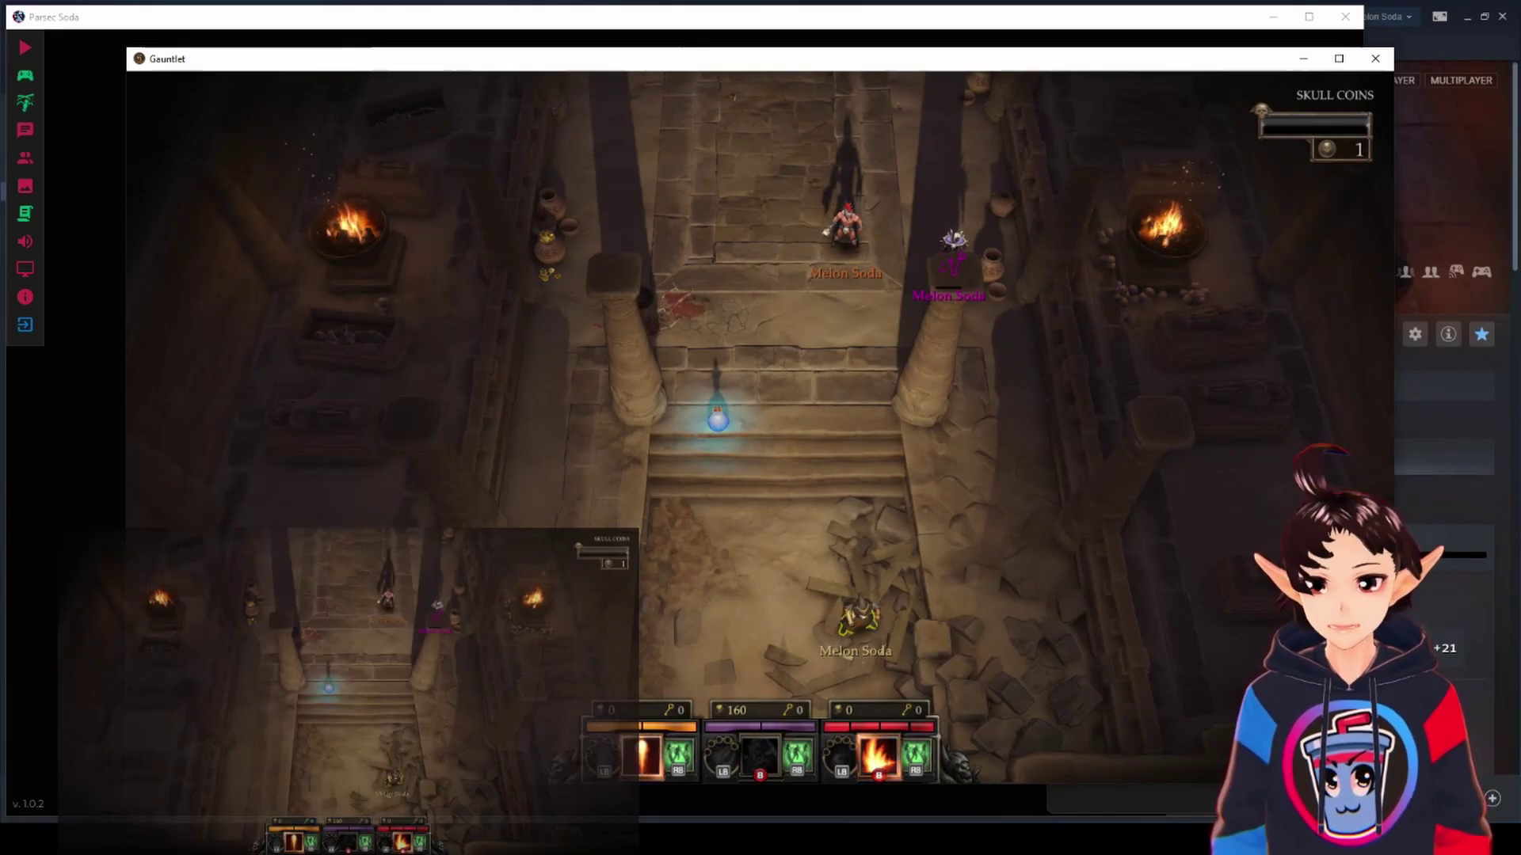
{"action": "key", "text": "alt+Tab"}
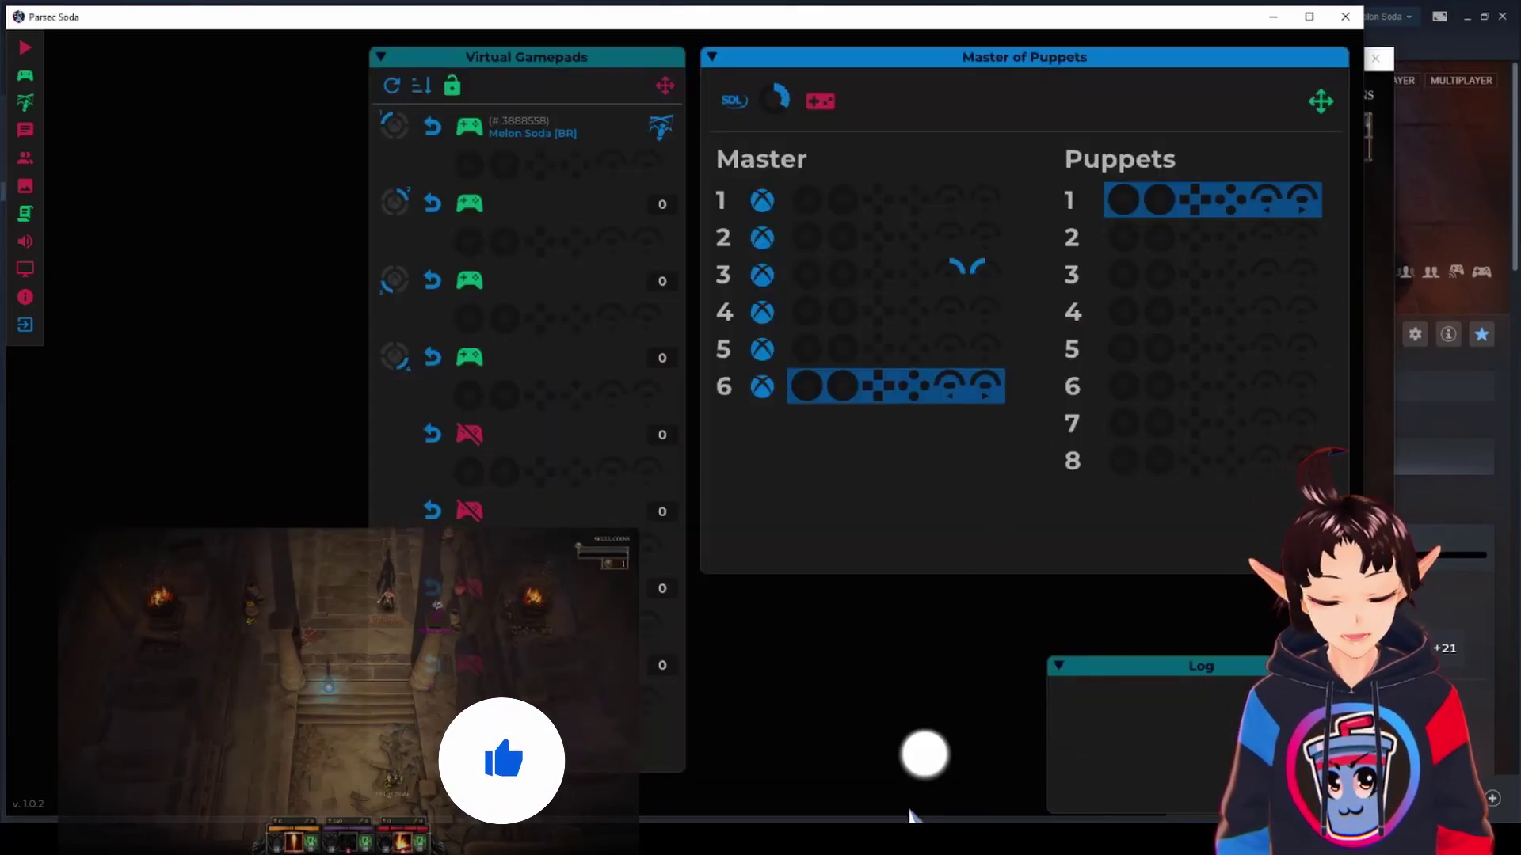
{"action": "key", "text": "alt+Tab"}
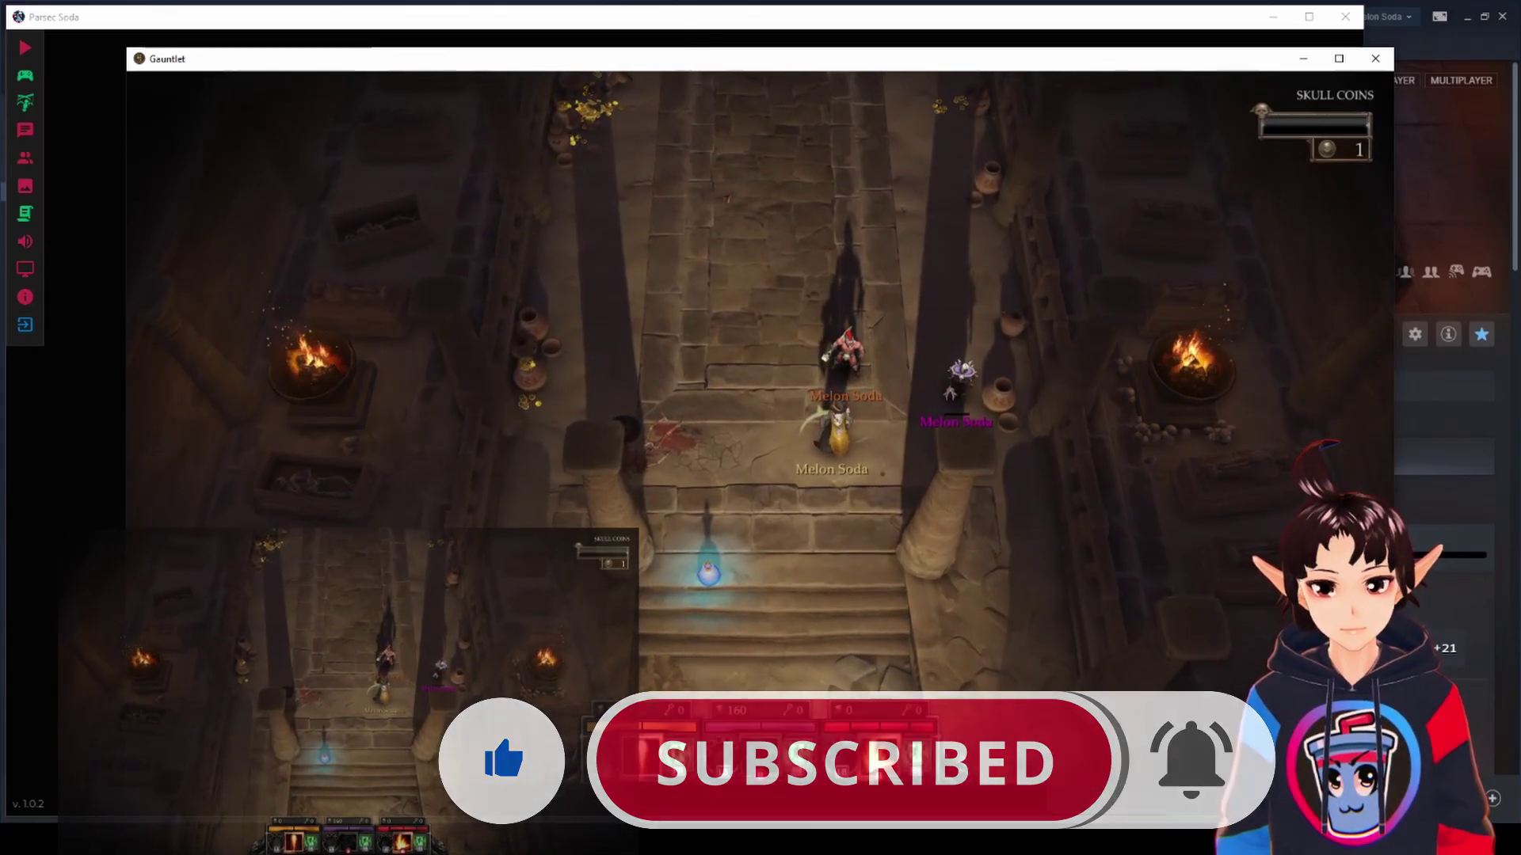
{"action": "key", "text": "alt+Tab"}
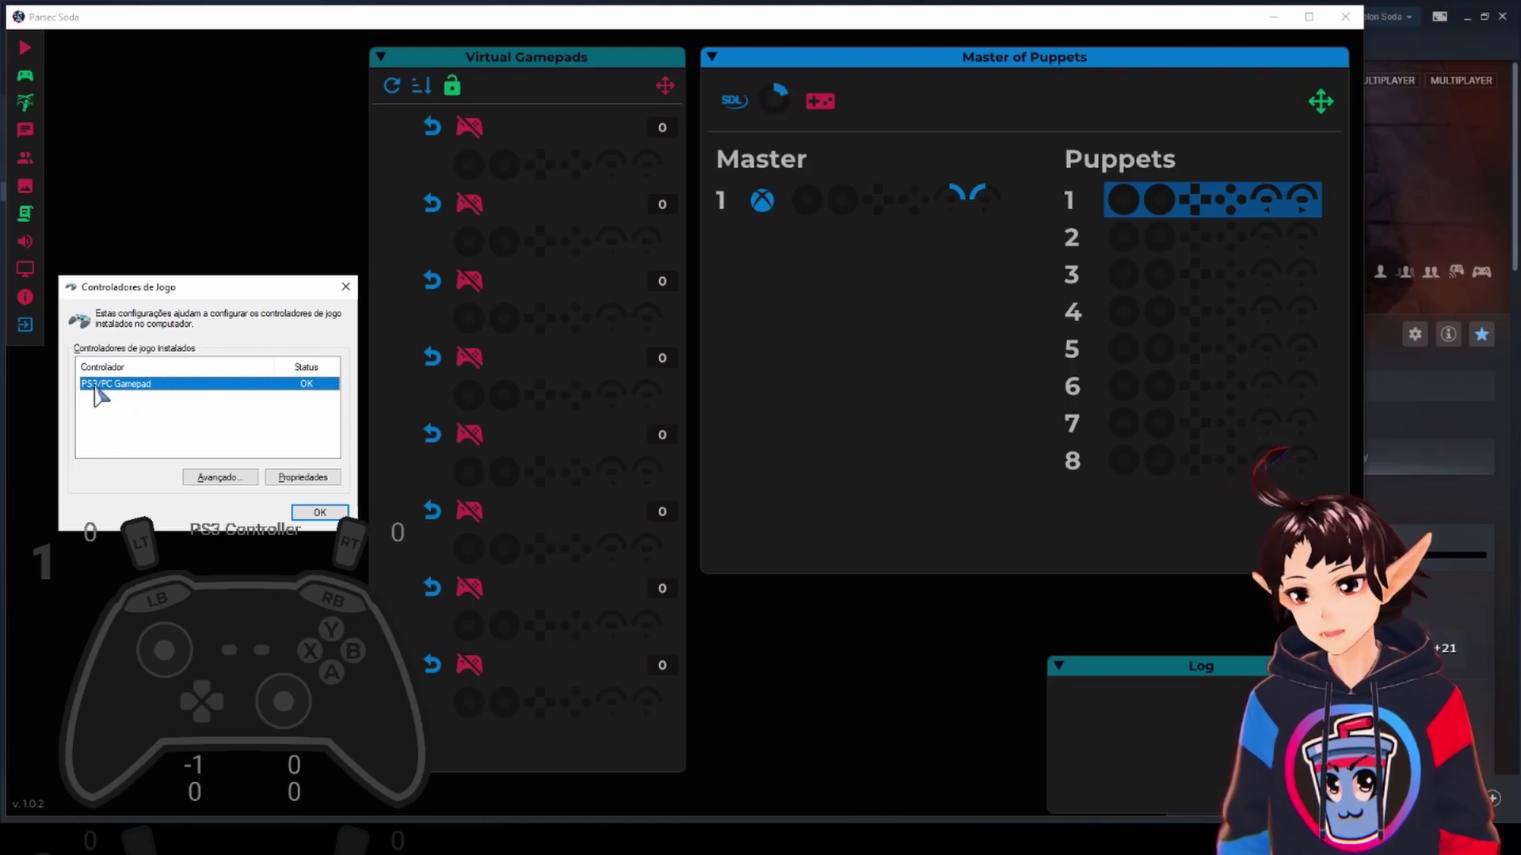
Bring Parsec Soda in front of the controllers dialog and select the first controller as Master 1.
{"action": "left_click", "coordinate": [193, 189]}
{"action": "left_click", "coordinate": [911, 373]}
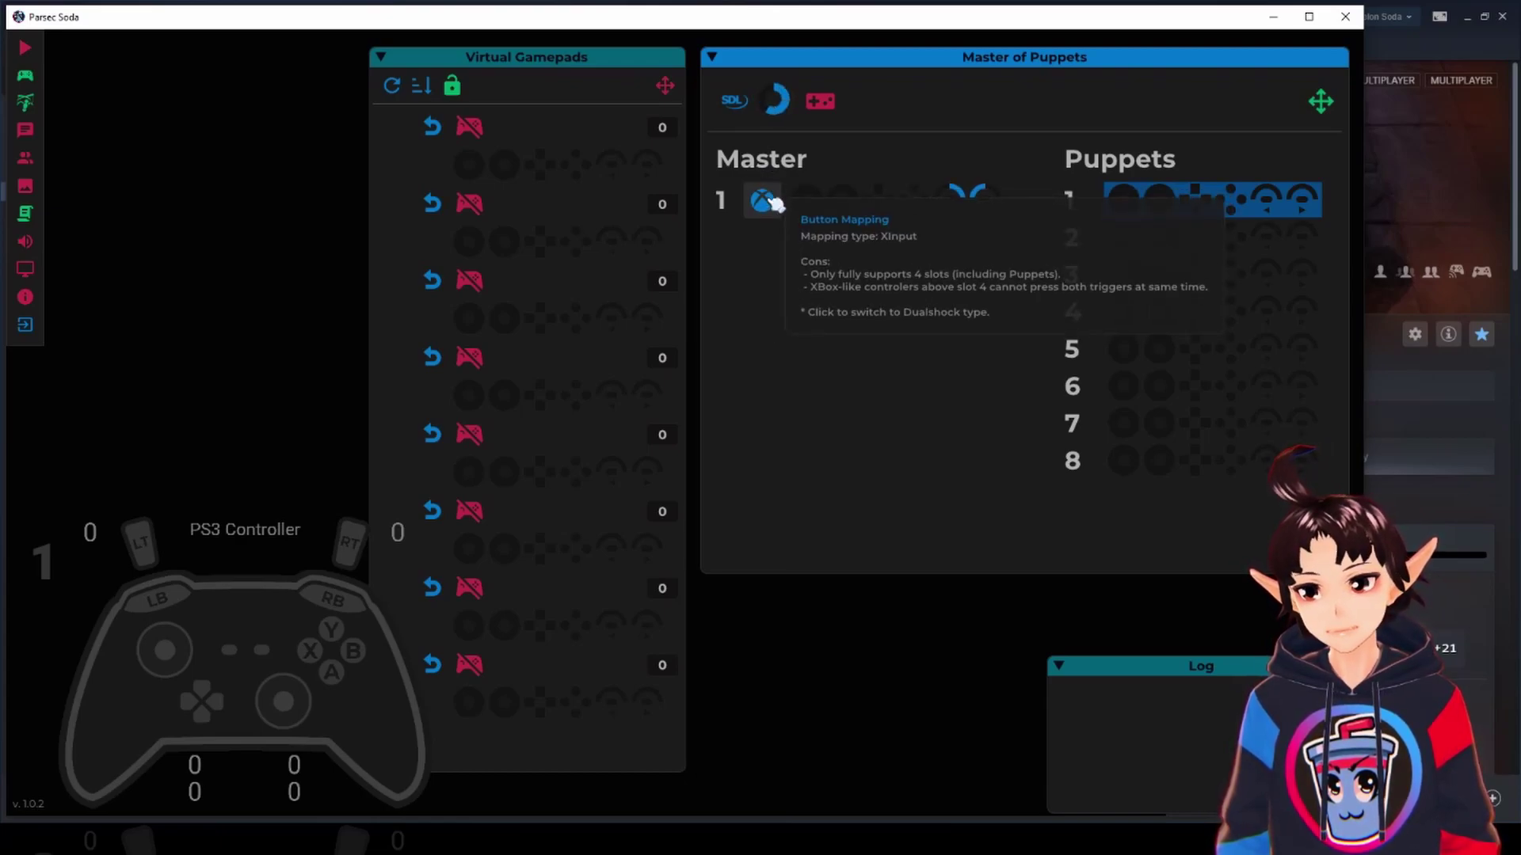
Cycle Master 1's button mapping through Dualshock 4 and other types, settling on Dualshock.
{"action": "left_click", "coordinate": [764, 201]}
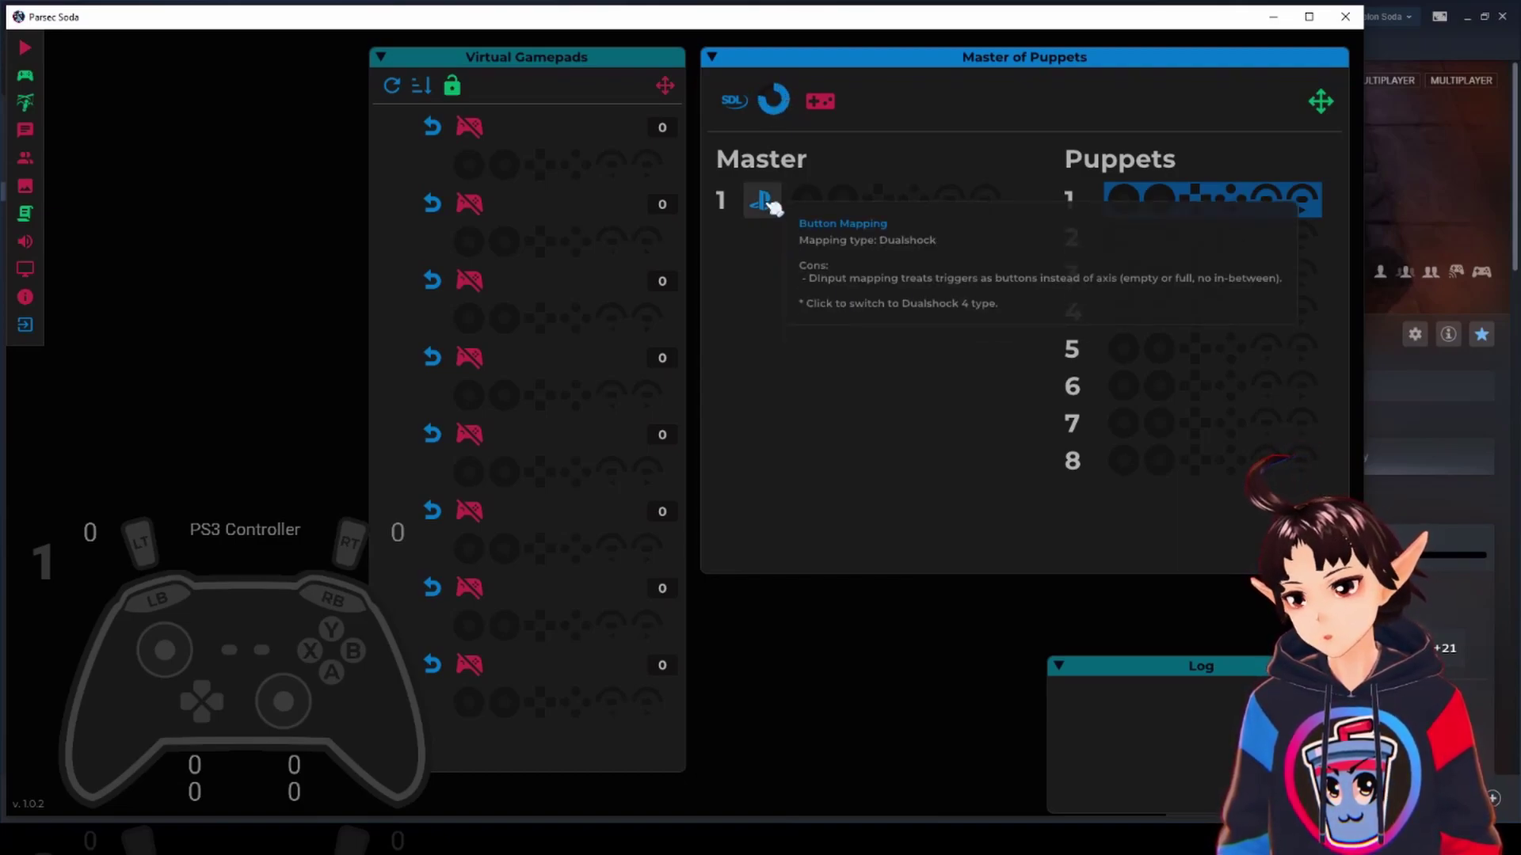
{"action": "left_click", "coordinate": [764, 198]}
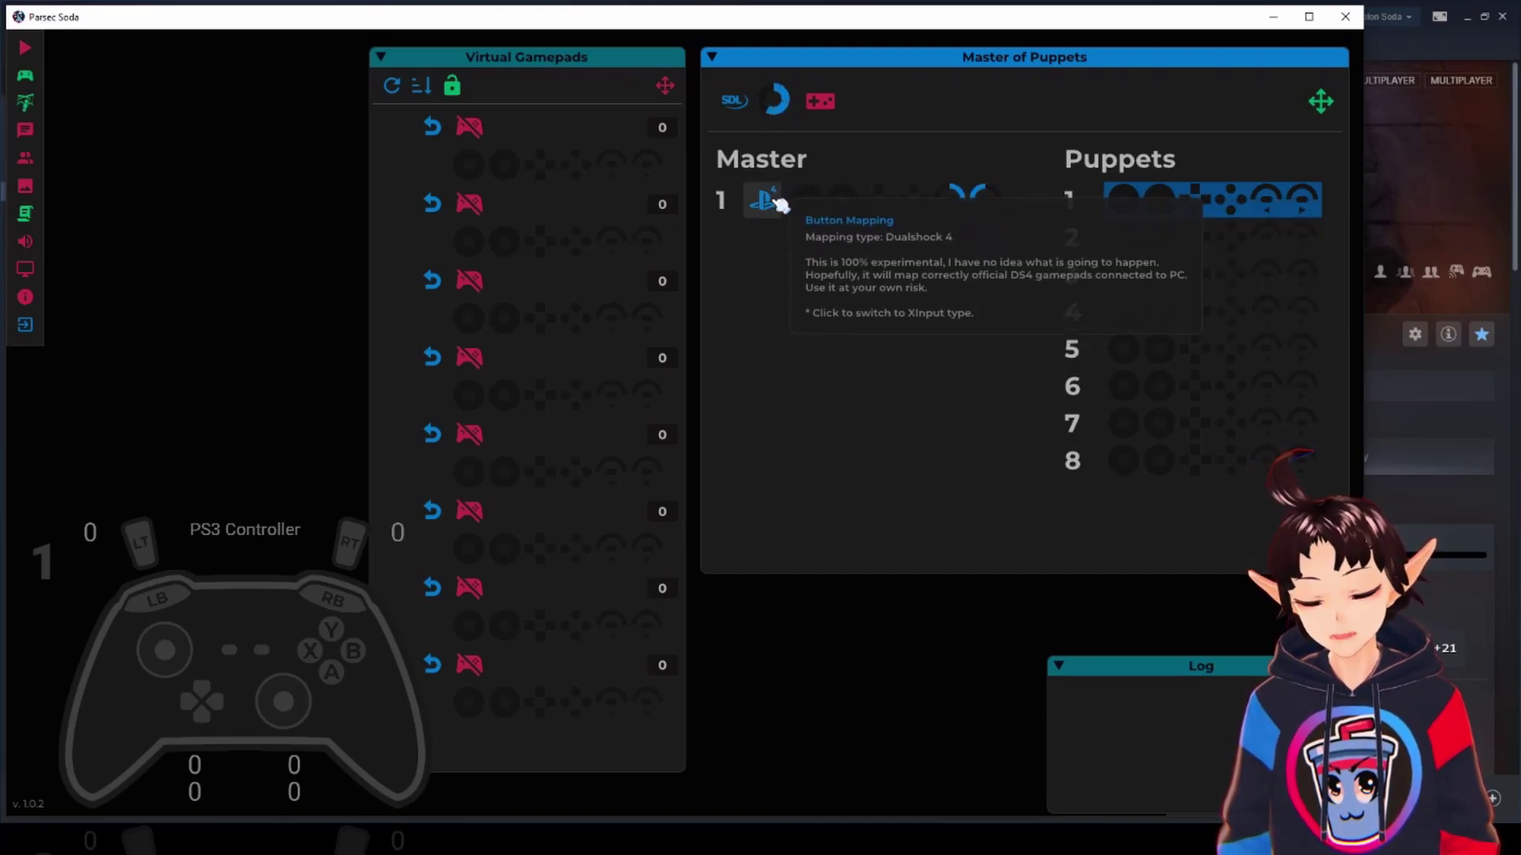
{"action": "left_click", "coordinate": [767, 203]}
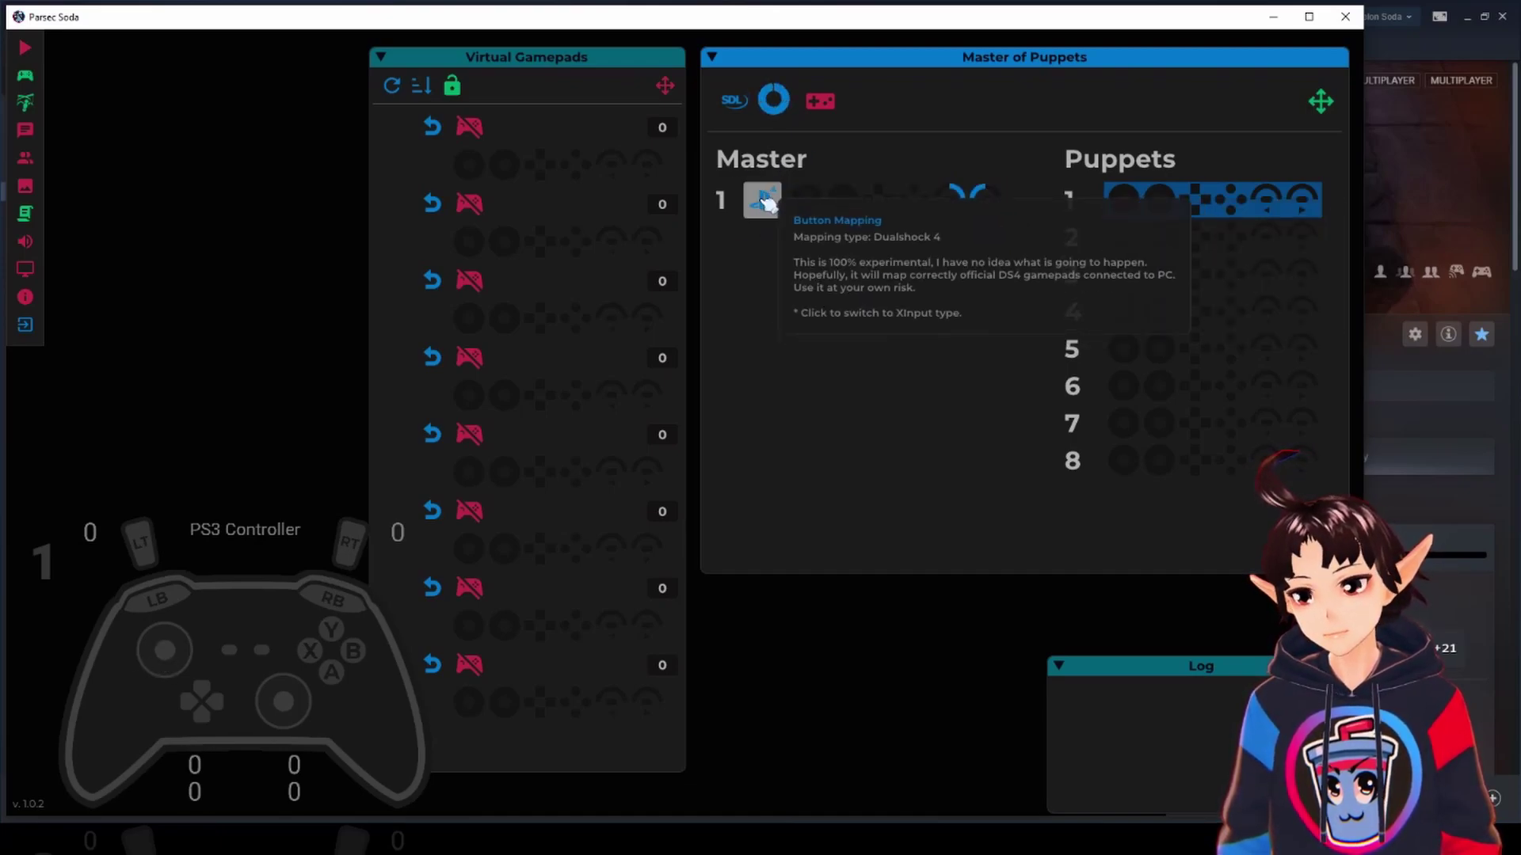
{"action": "left_click", "coordinate": [765, 204]}
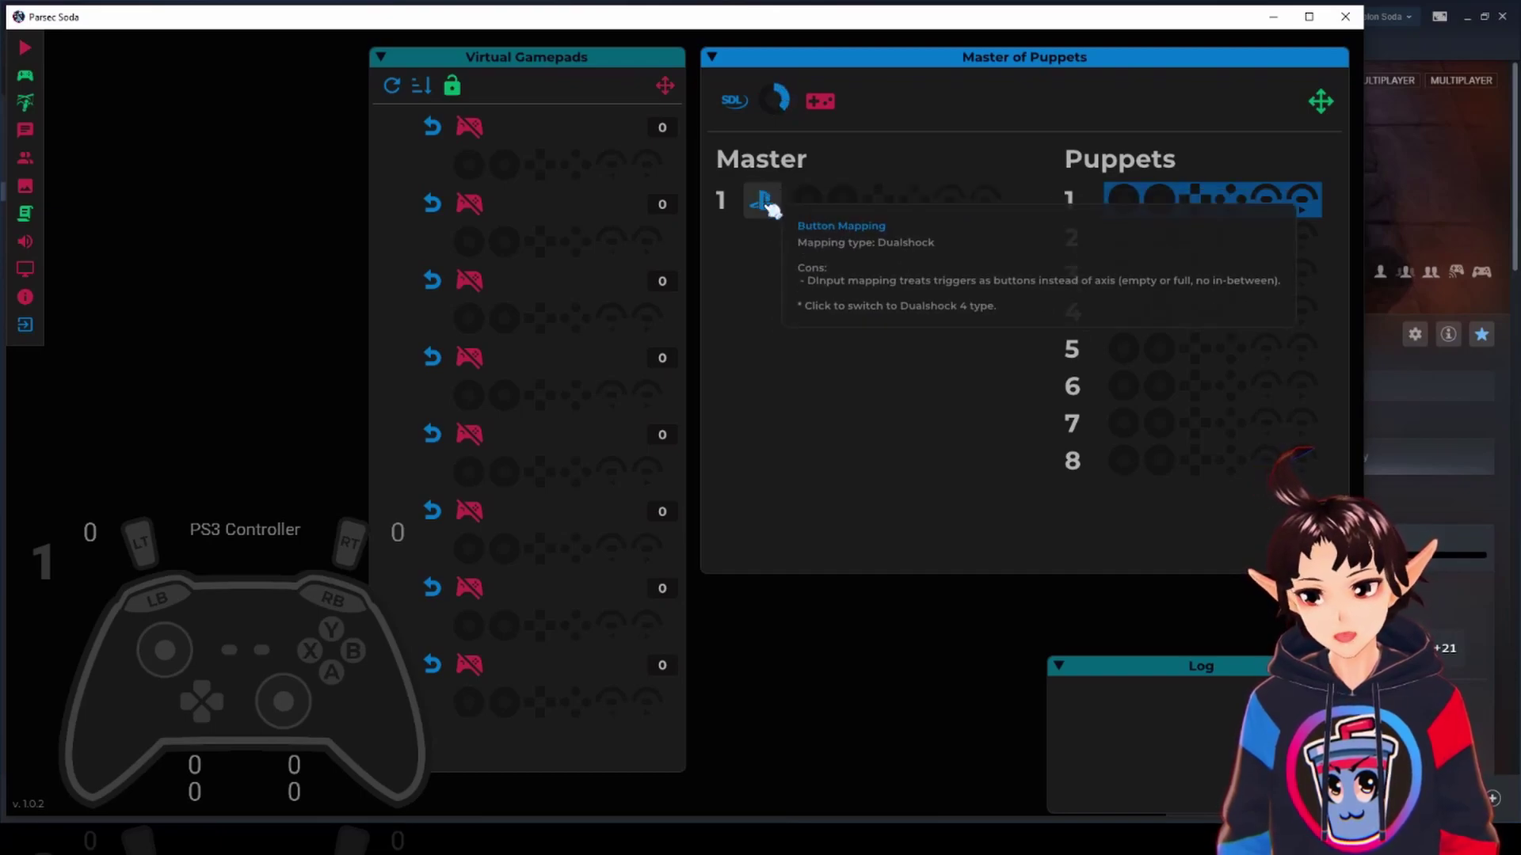
{"action": "left_click", "coordinate": [770, 206]}
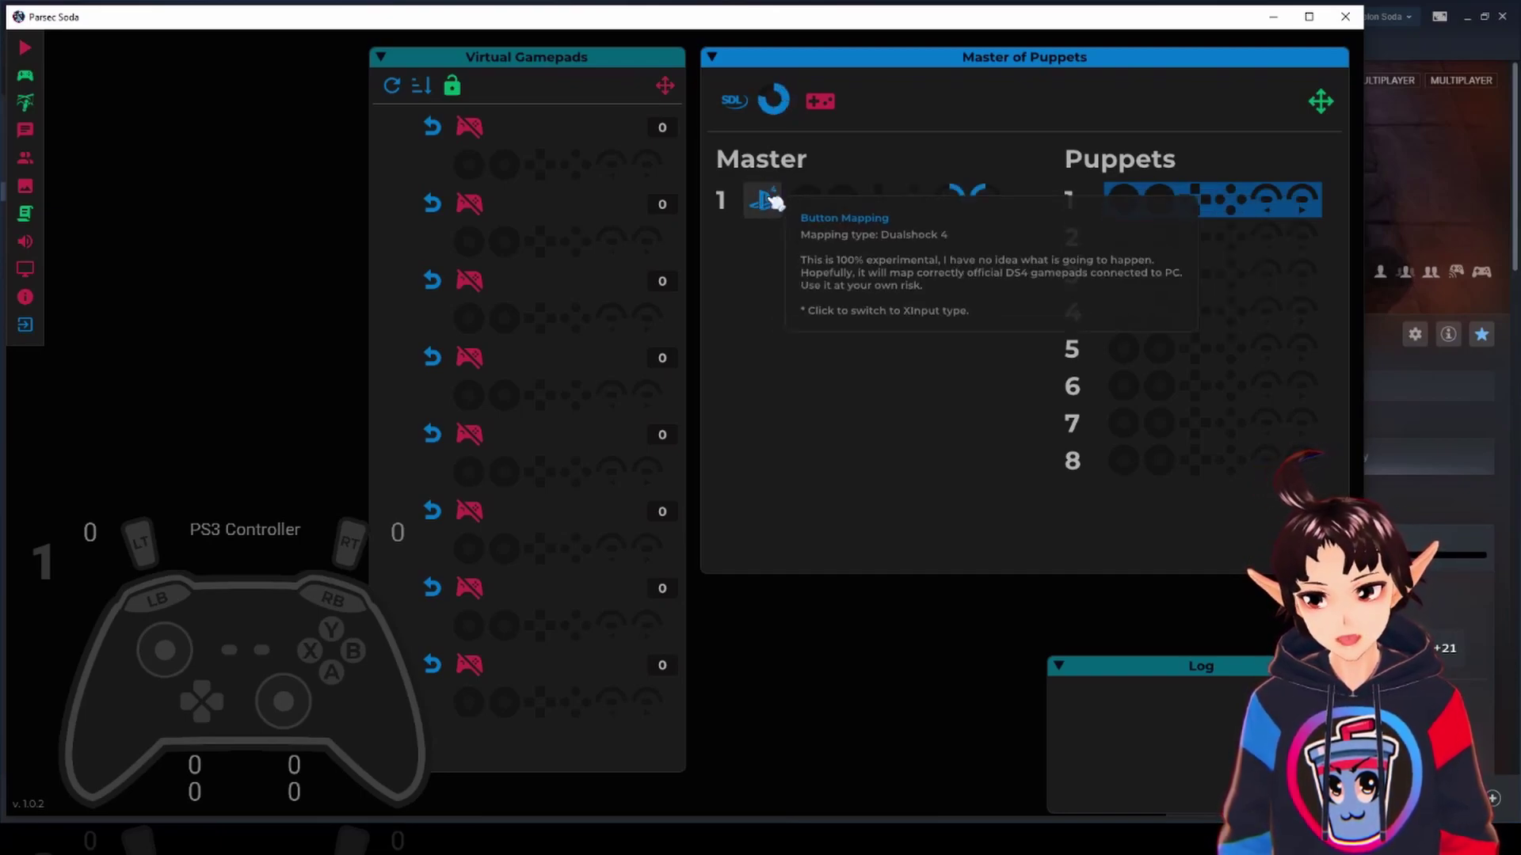
{"action": "left_click", "coordinate": [772, 204]}
{"action": "left_click", "coordinate": [774, 204]}
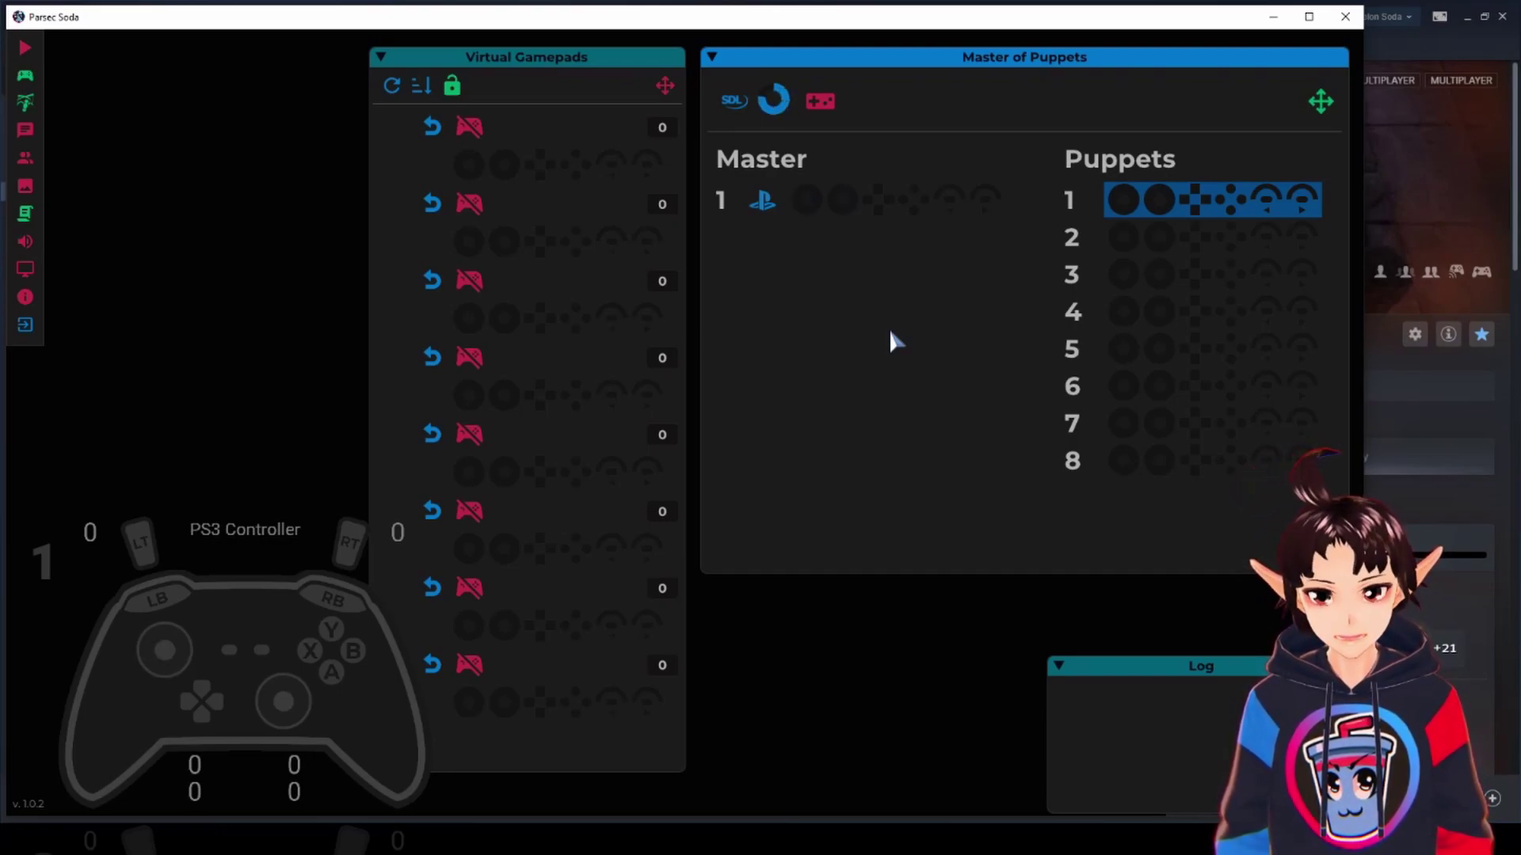
{"action": "left_click", "coordinate": [733, 101]}
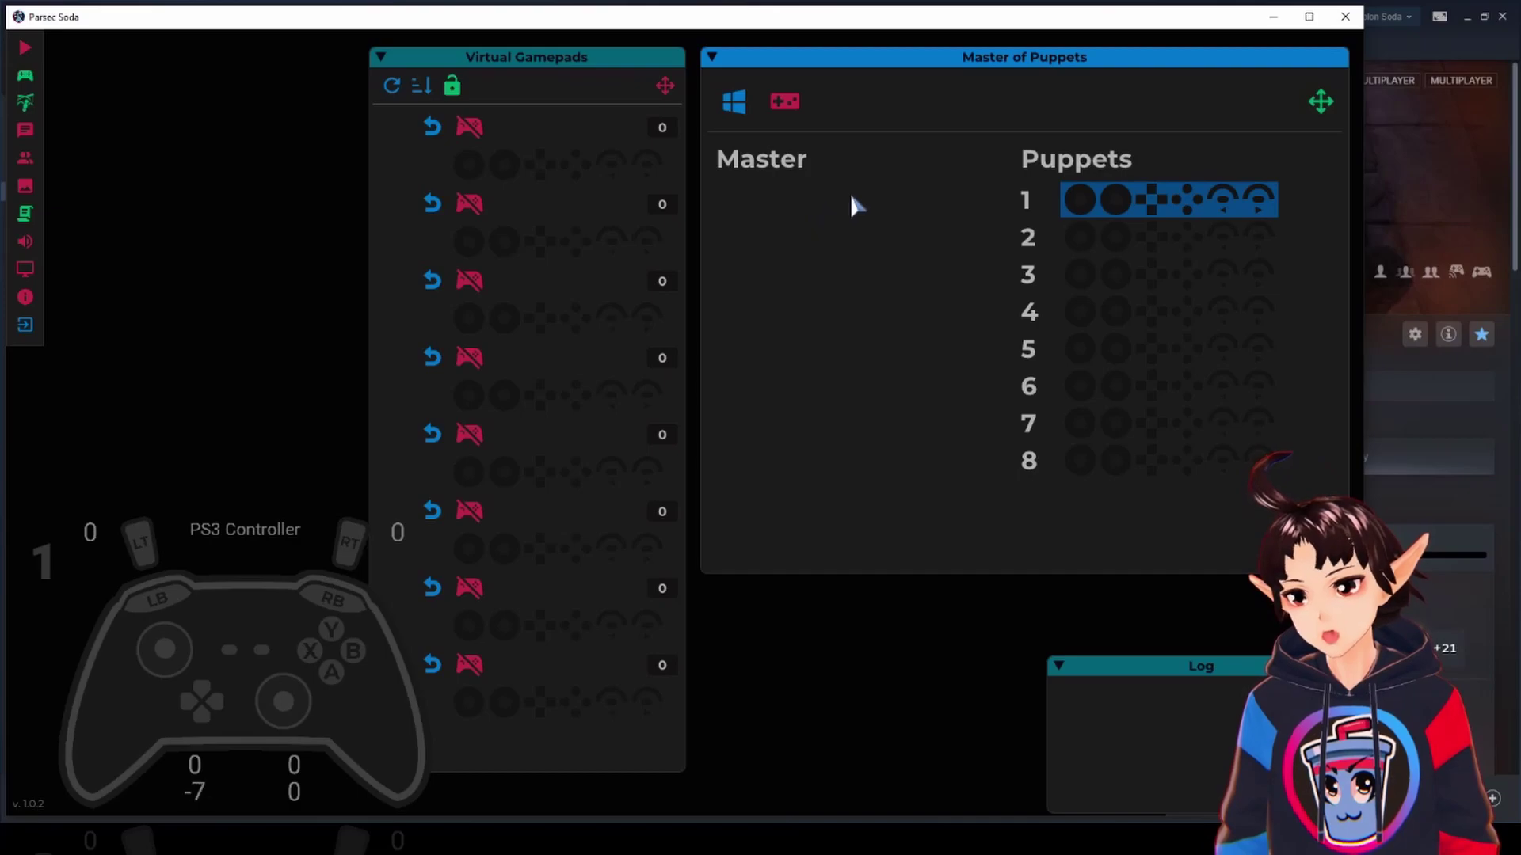
{"action": "mouse_move", "coordinate": [745, 106]}
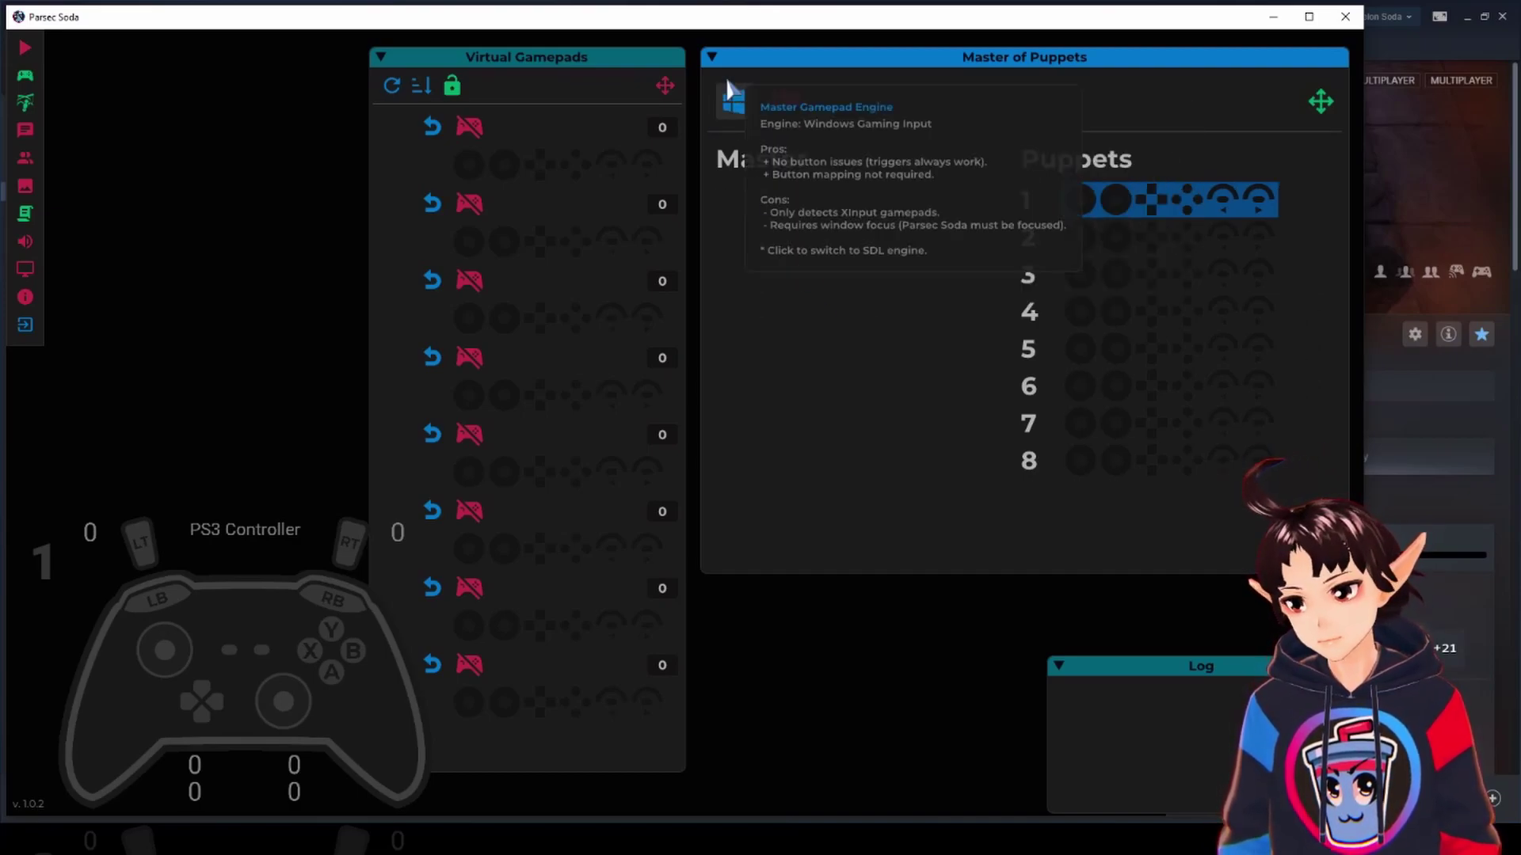
{"action": "left_click", "coordinate": [732, 96]}
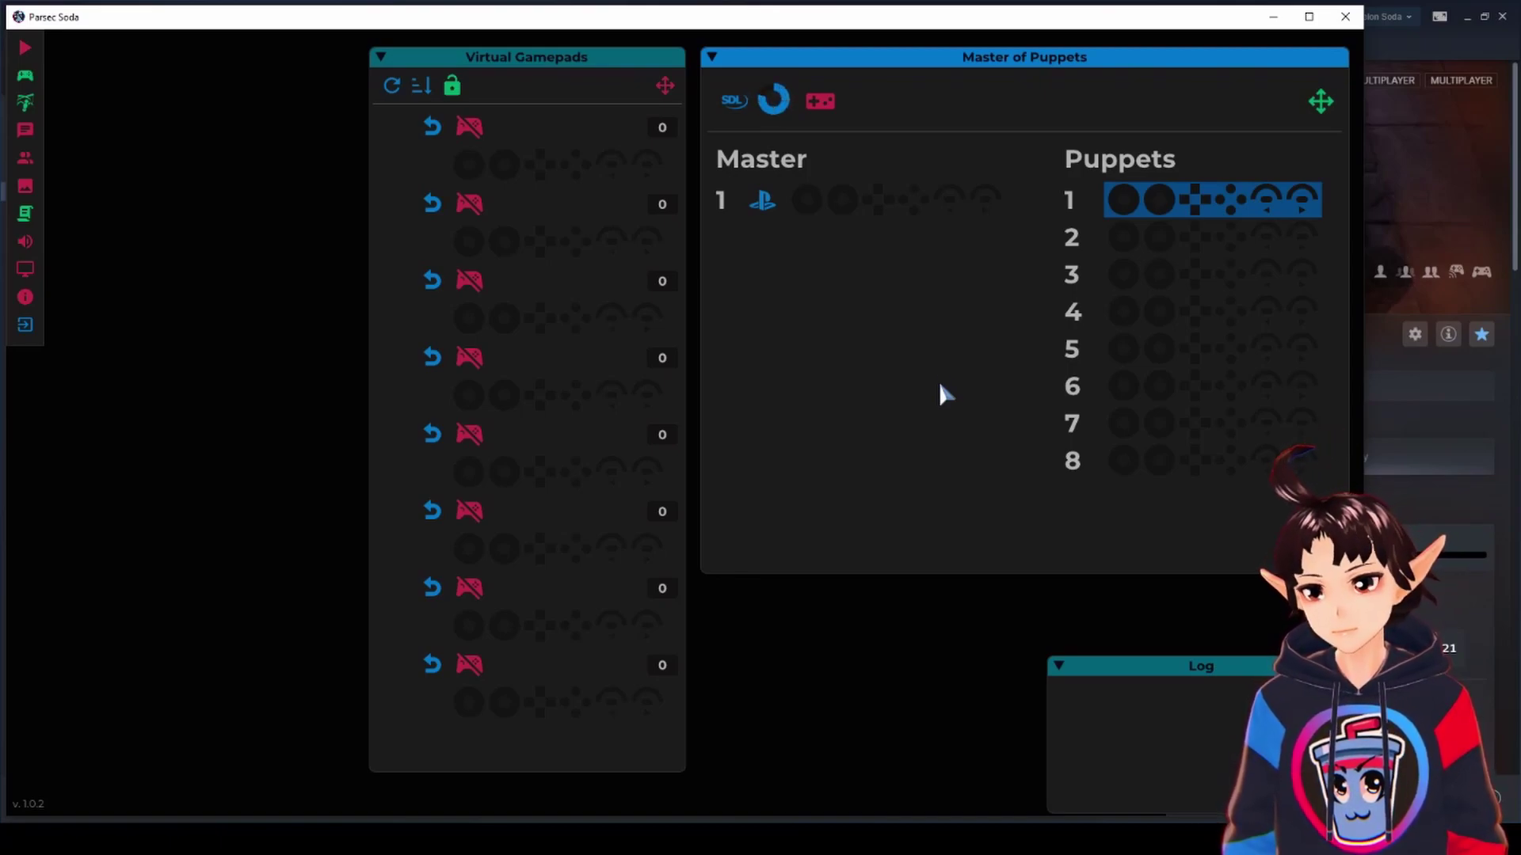
{"action": "mouse_move", "coordinate": [741, 95]}
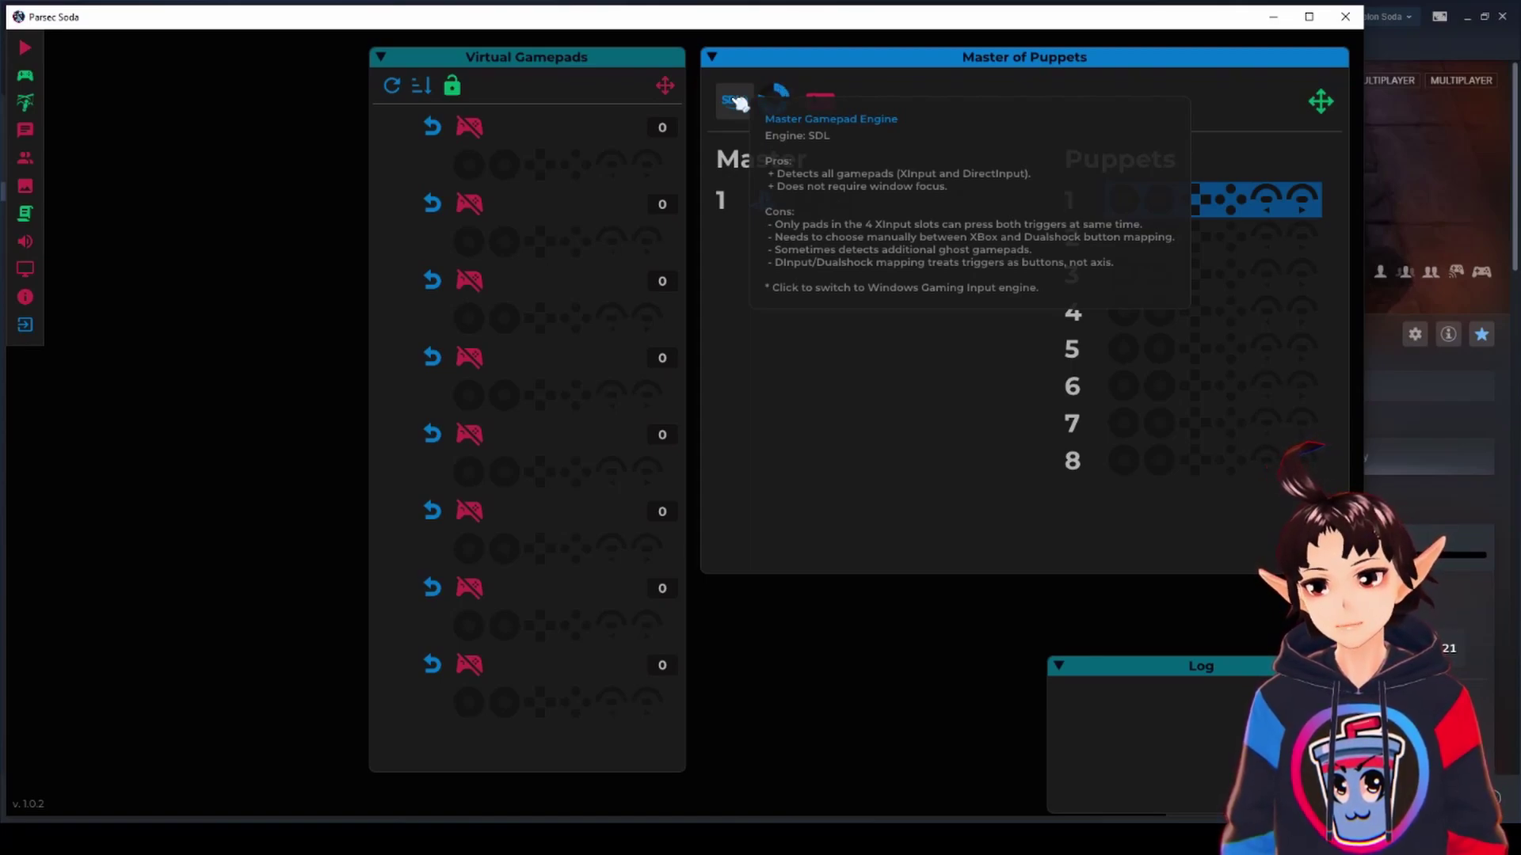
{"action": "left_click", "coordinate": [736, 100]}
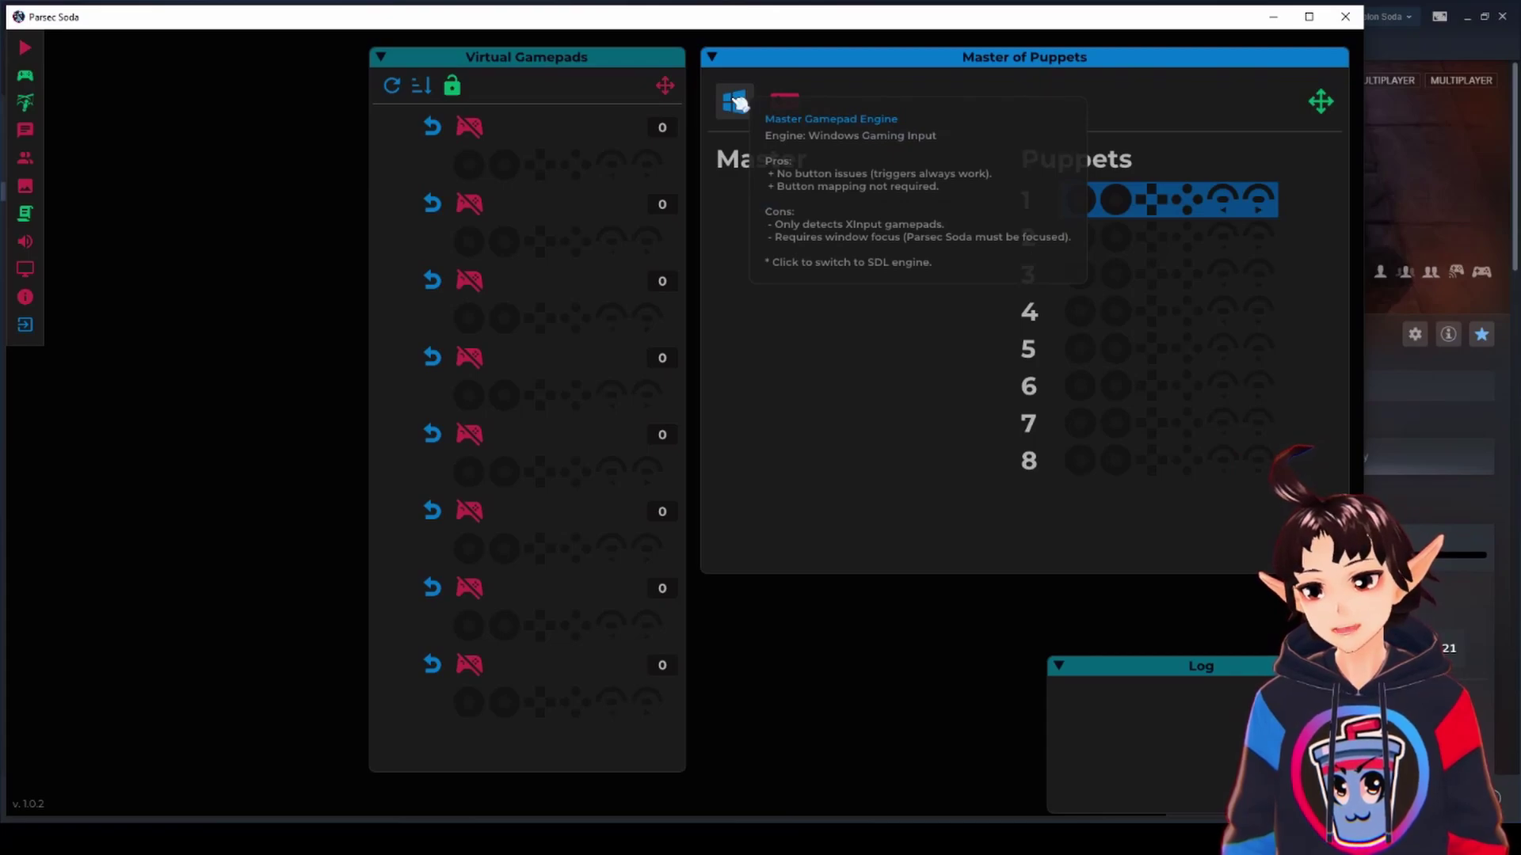
{"action": "left_click", "coordinate": [737, 101]}
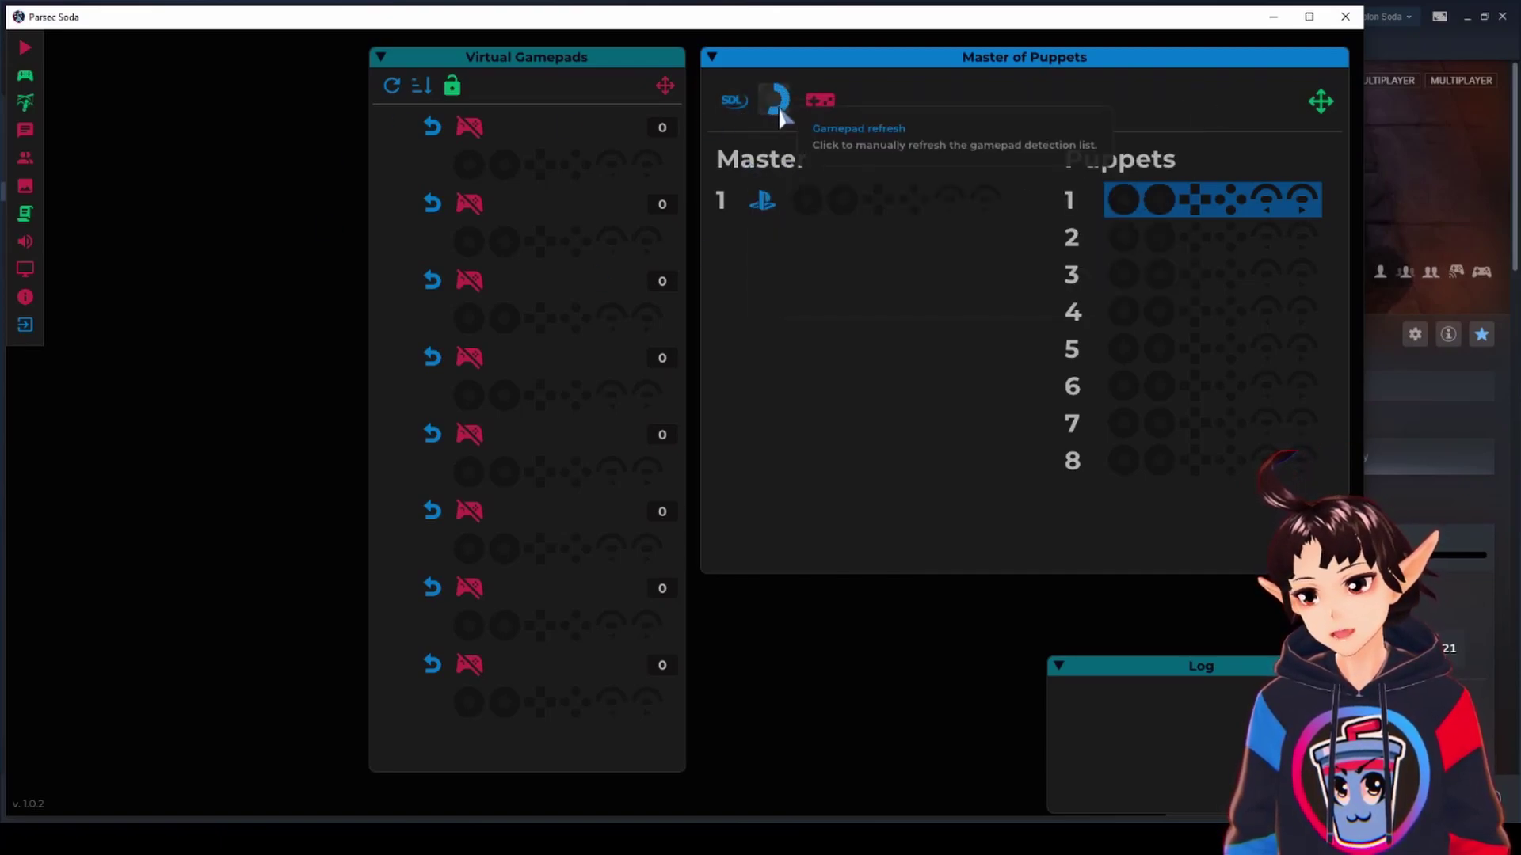
{"action": "left_click", "coordinate": [743, 102]}
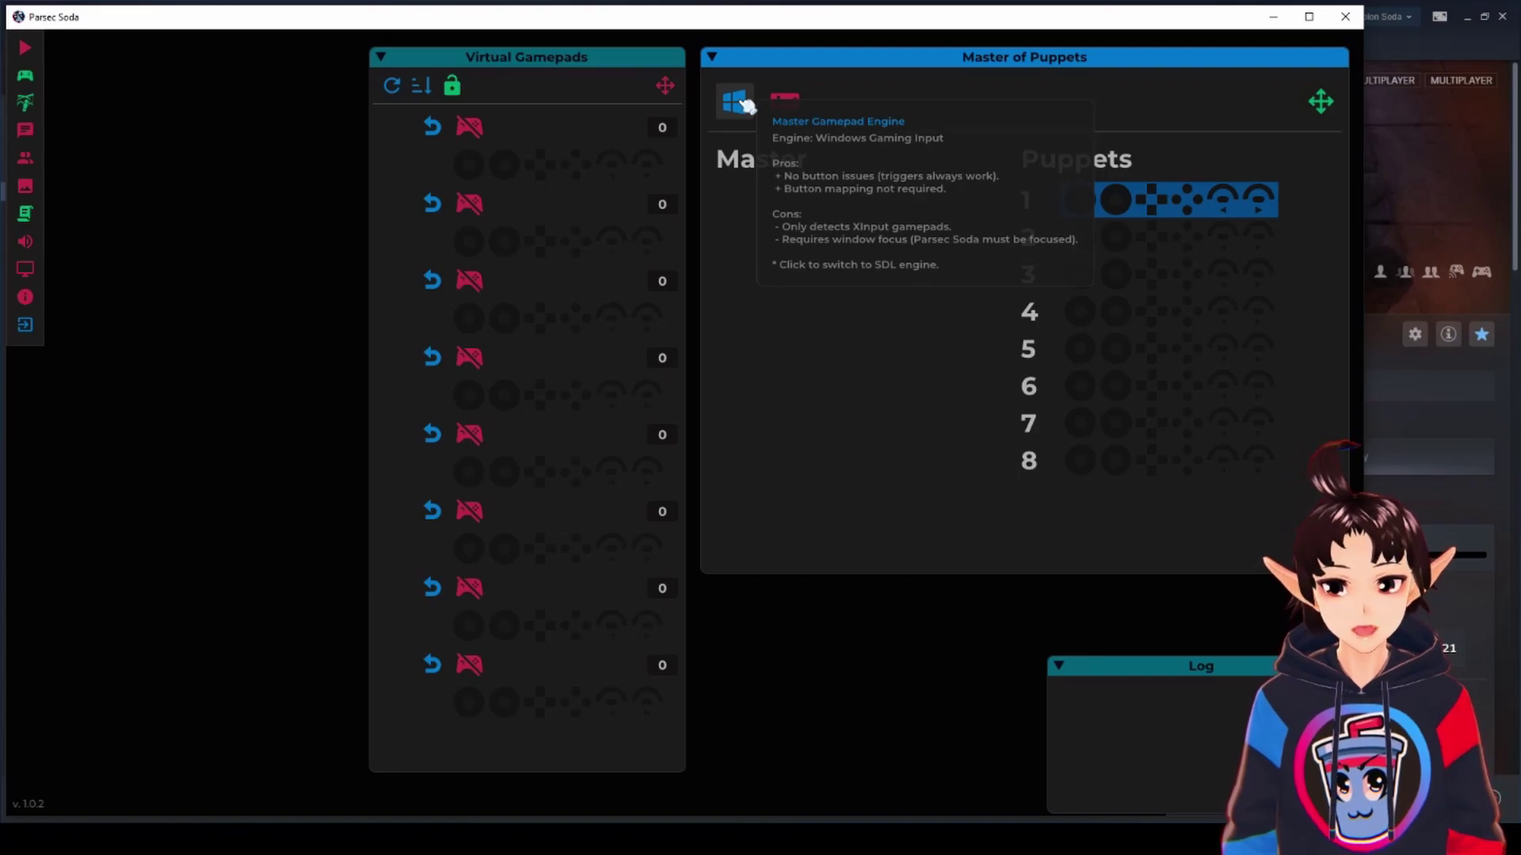
{"action": "left_click", "coordinate": [735, 101]}
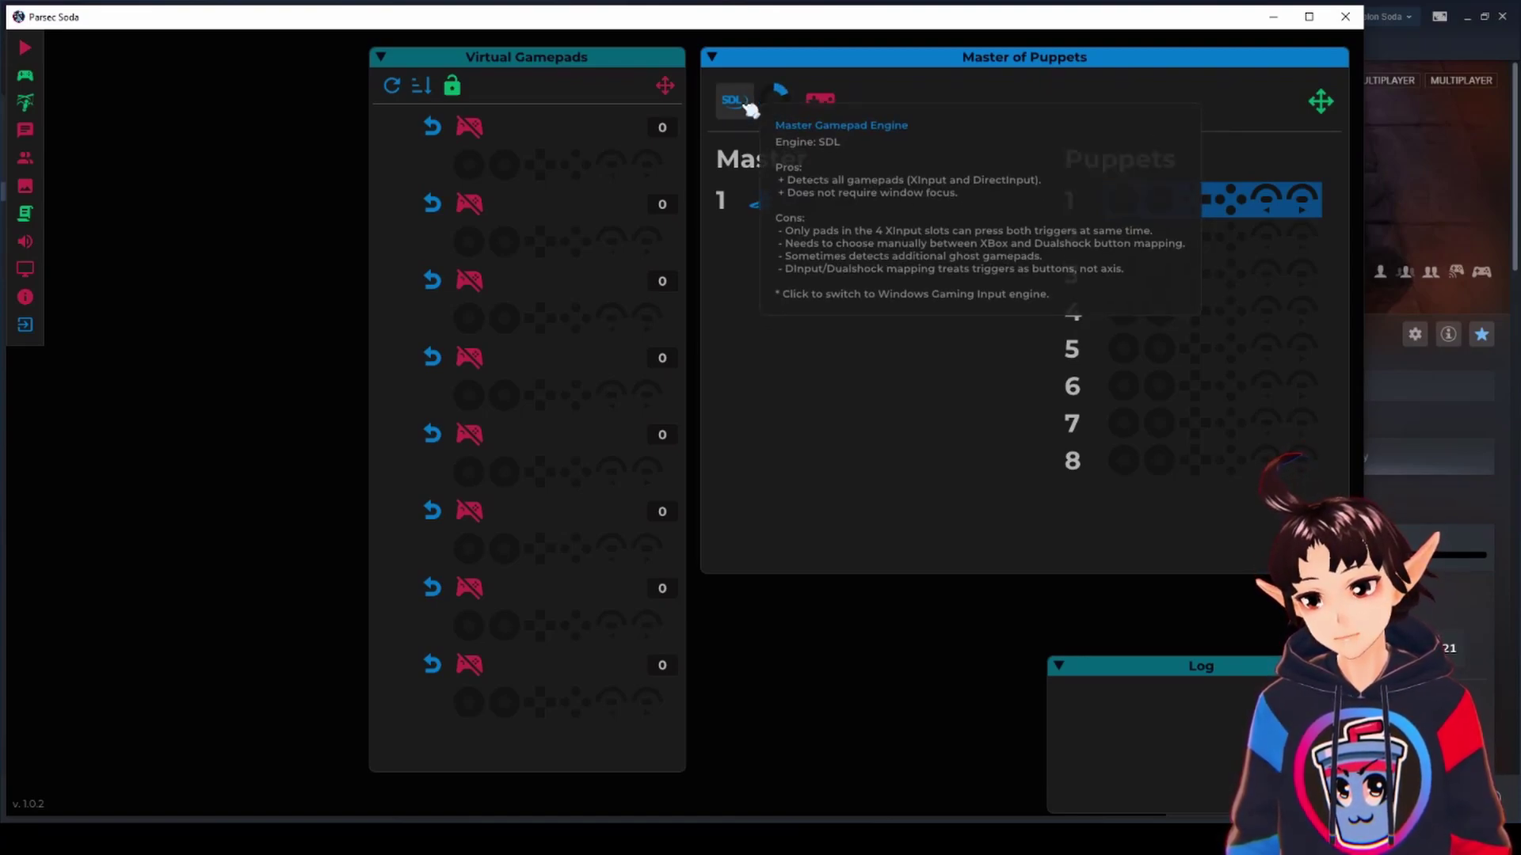
Connect virtual gamepads 1 through 6 with their connect icons.
{"action": "left_click", "coordinate": [473, 141]}
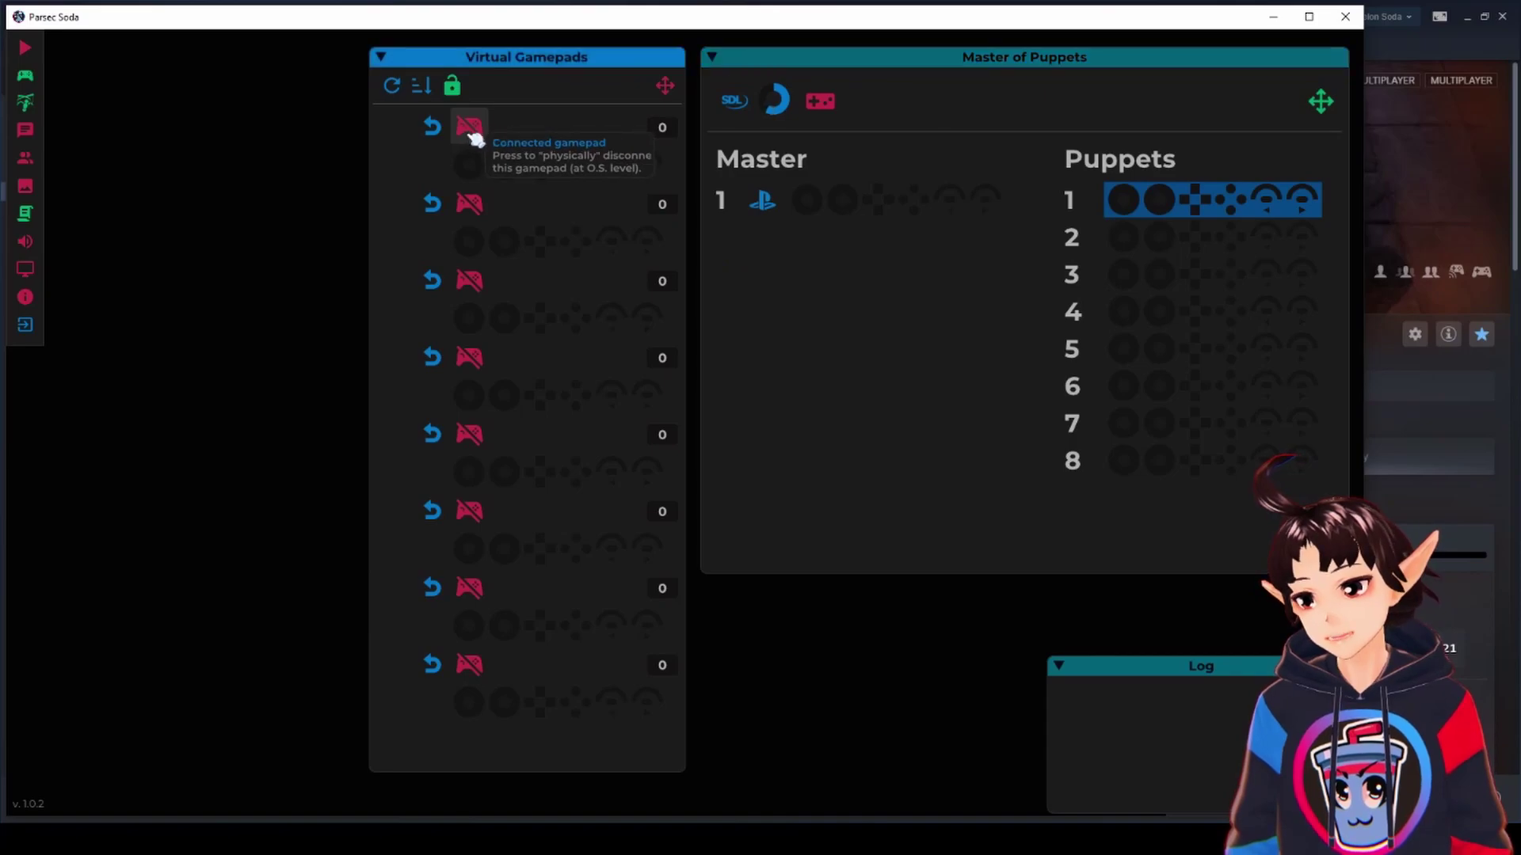
{"action": "left_click", "coordinate": [470, 131]}
{"action": "left_click", "coordinate": [472, 206]}
{"action": "left_click", "coordinate": [472, 359]}
{"action": "left_click", "coordinate": [470, 282]}
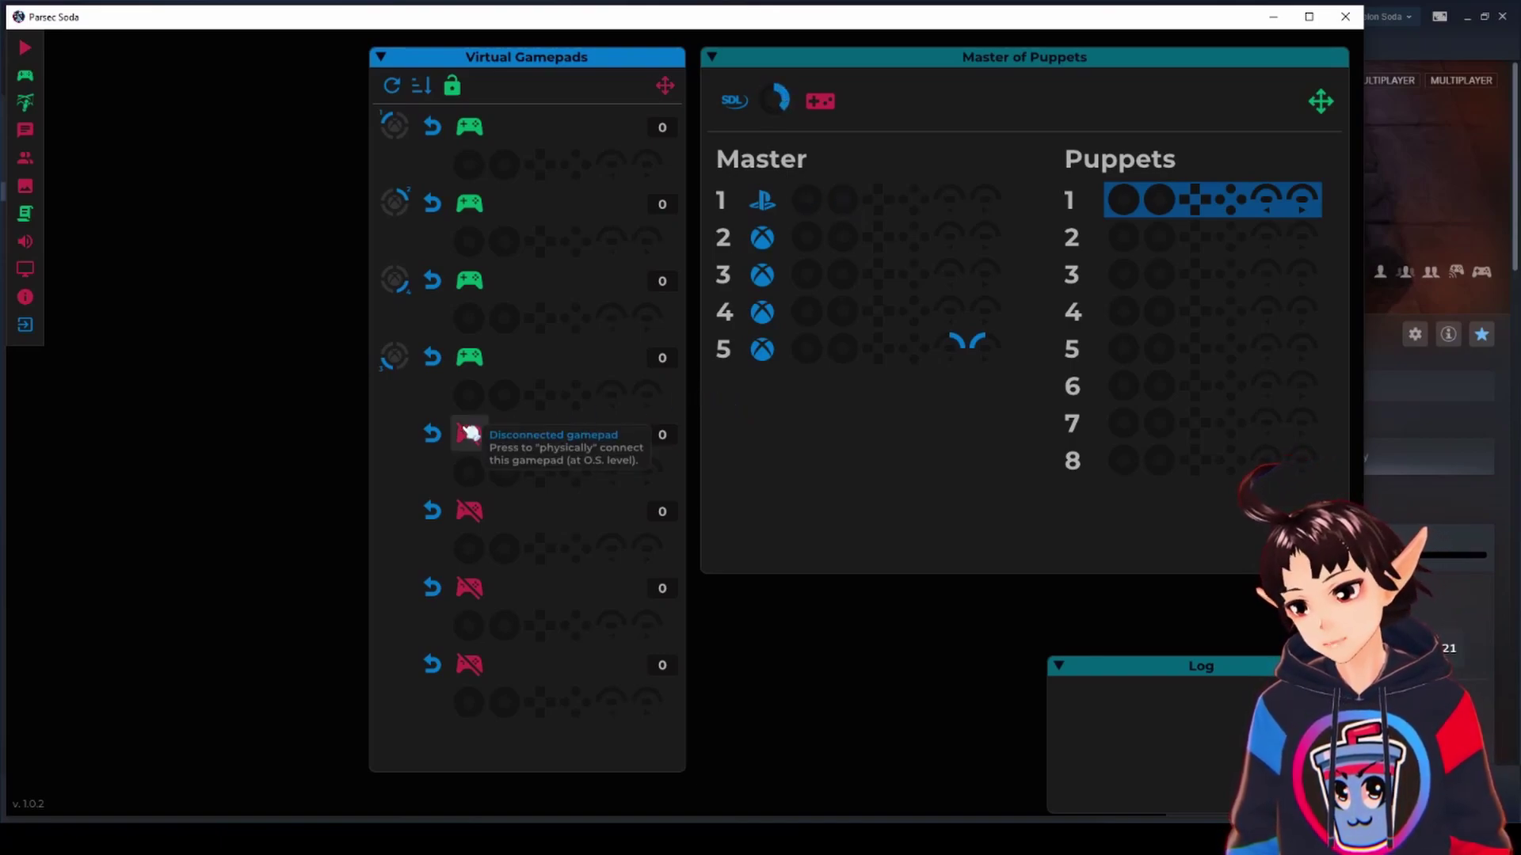
{"action": "left_click", "coordinate": [475, 512]}
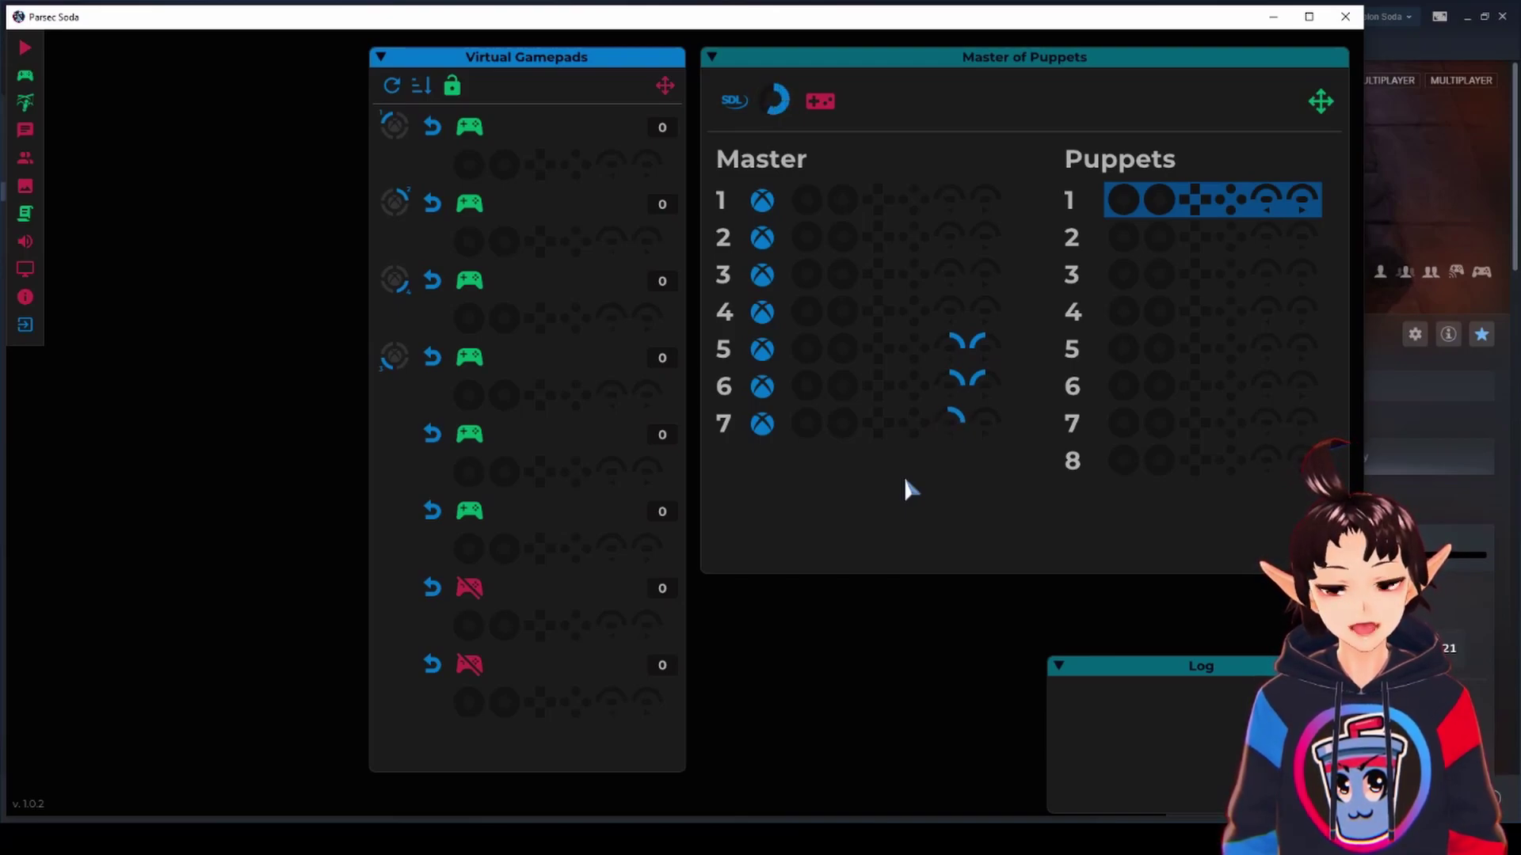
Toggle the master gamepad engine to SDL and back, ending on Windows Gaming Input.
{"action": "left_click", "coordinate": [733, 101]}
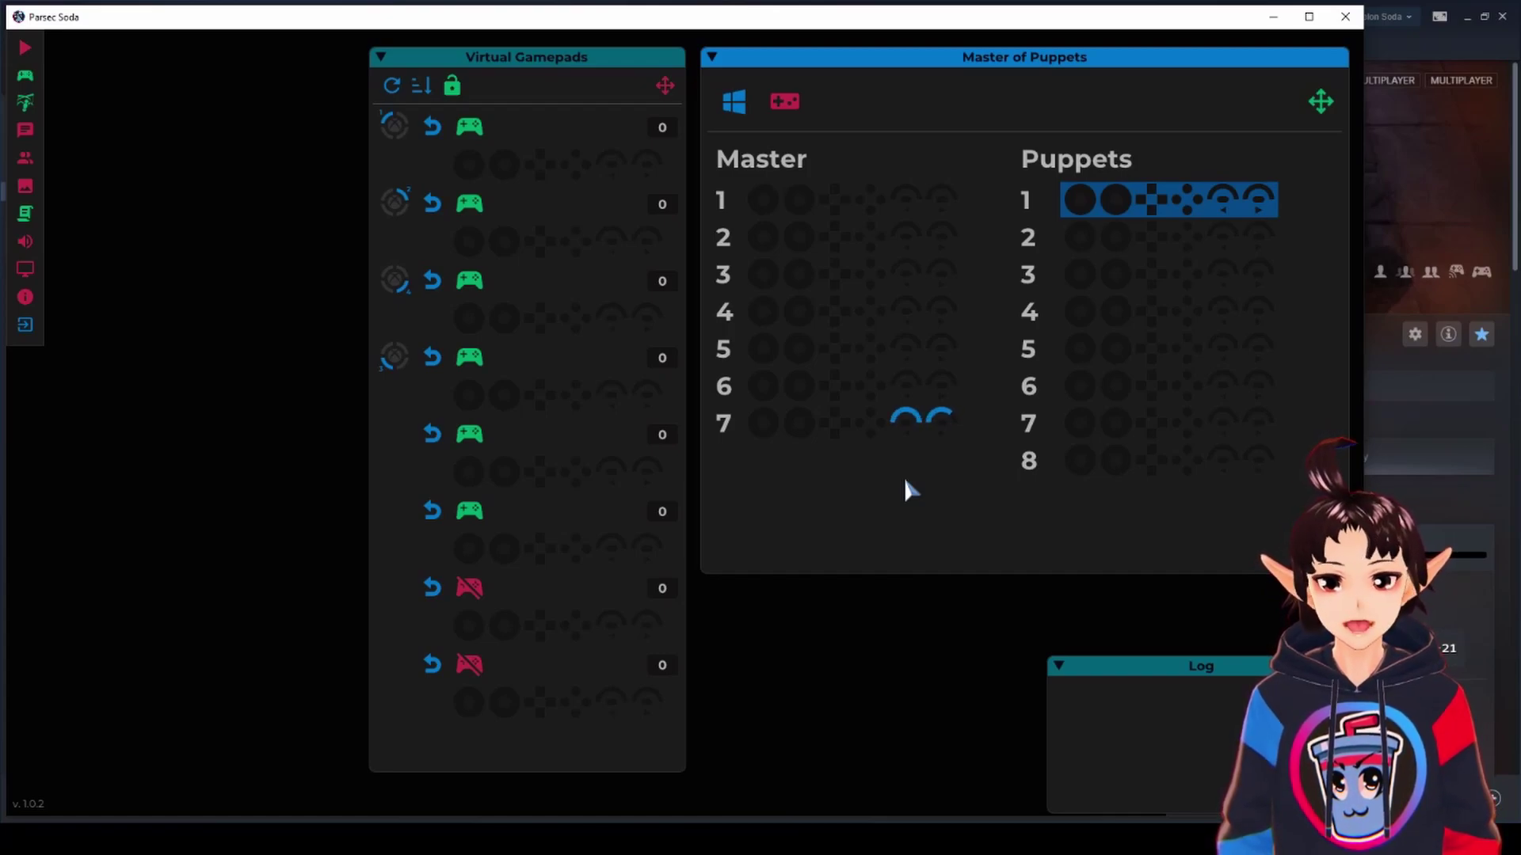
{"action": "left_click", "coordinate": [730, 103]}
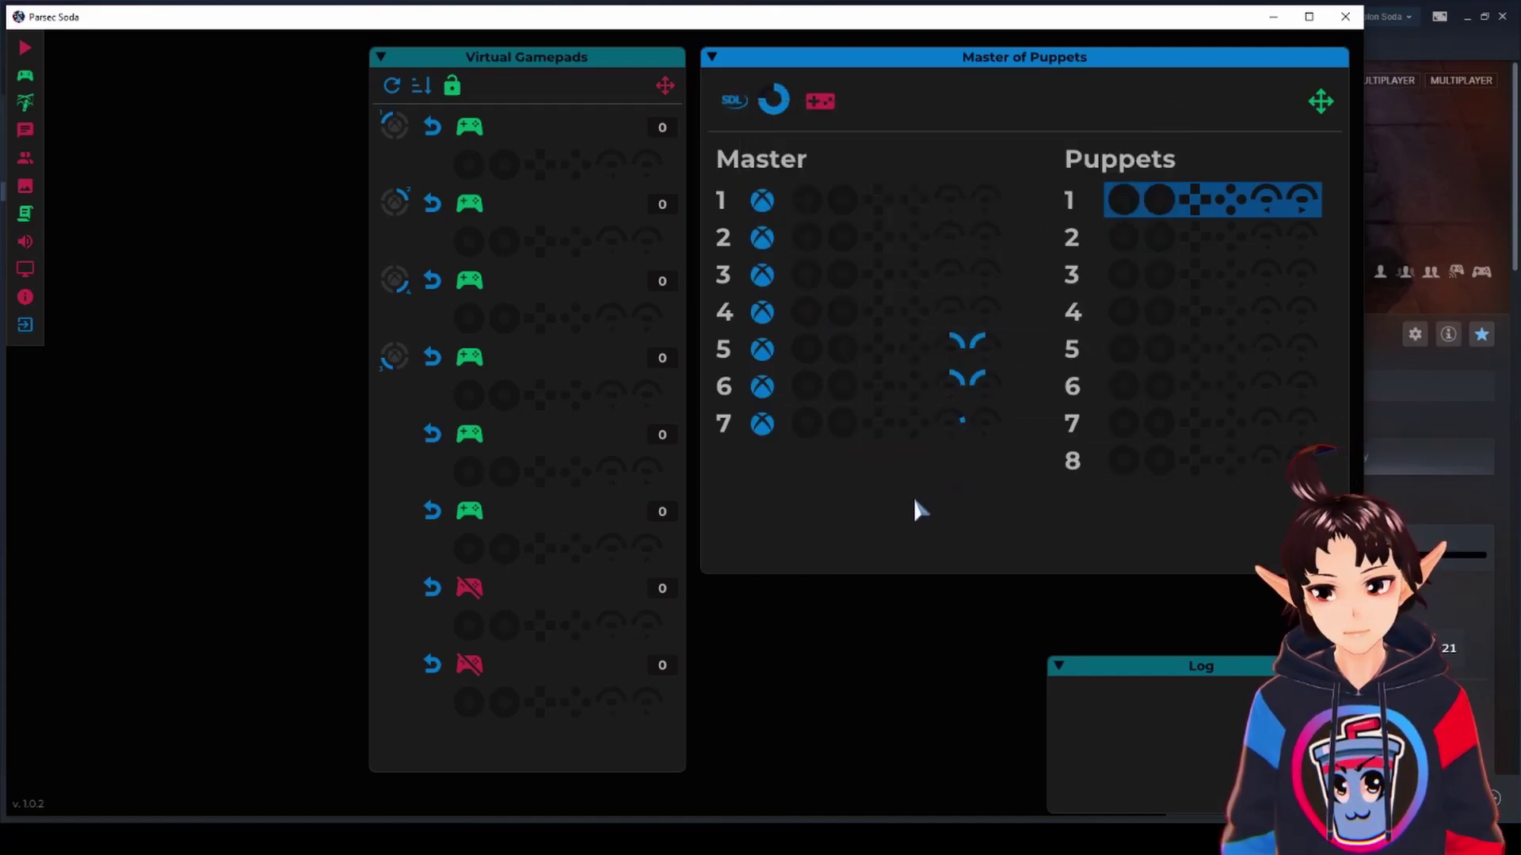
{"action": "left_click", "coordinate": [734, 99]}
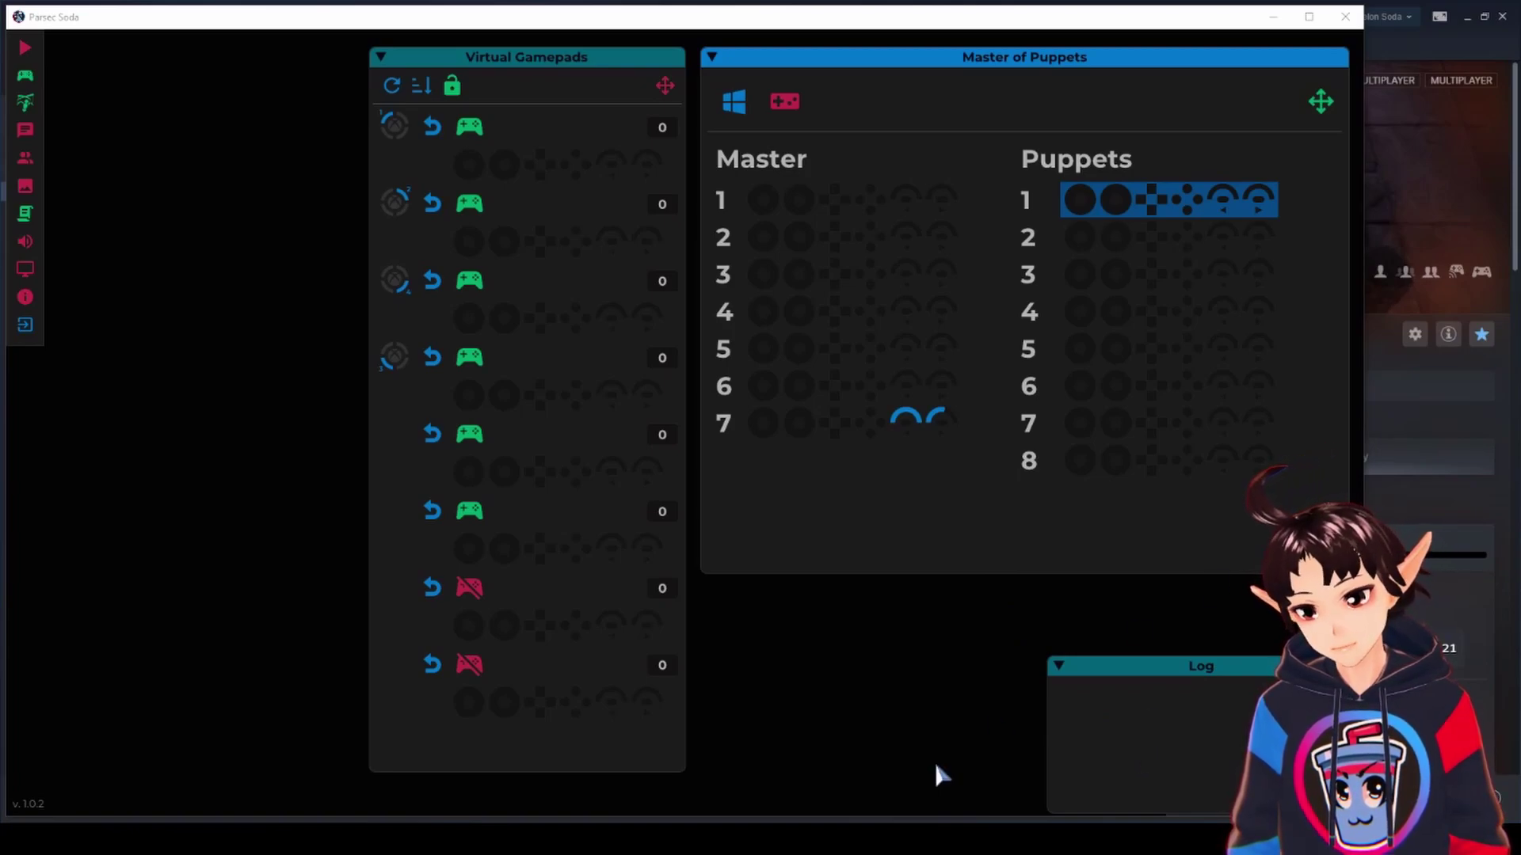
{"action": "left_click", "coordinate": [919, 787]}
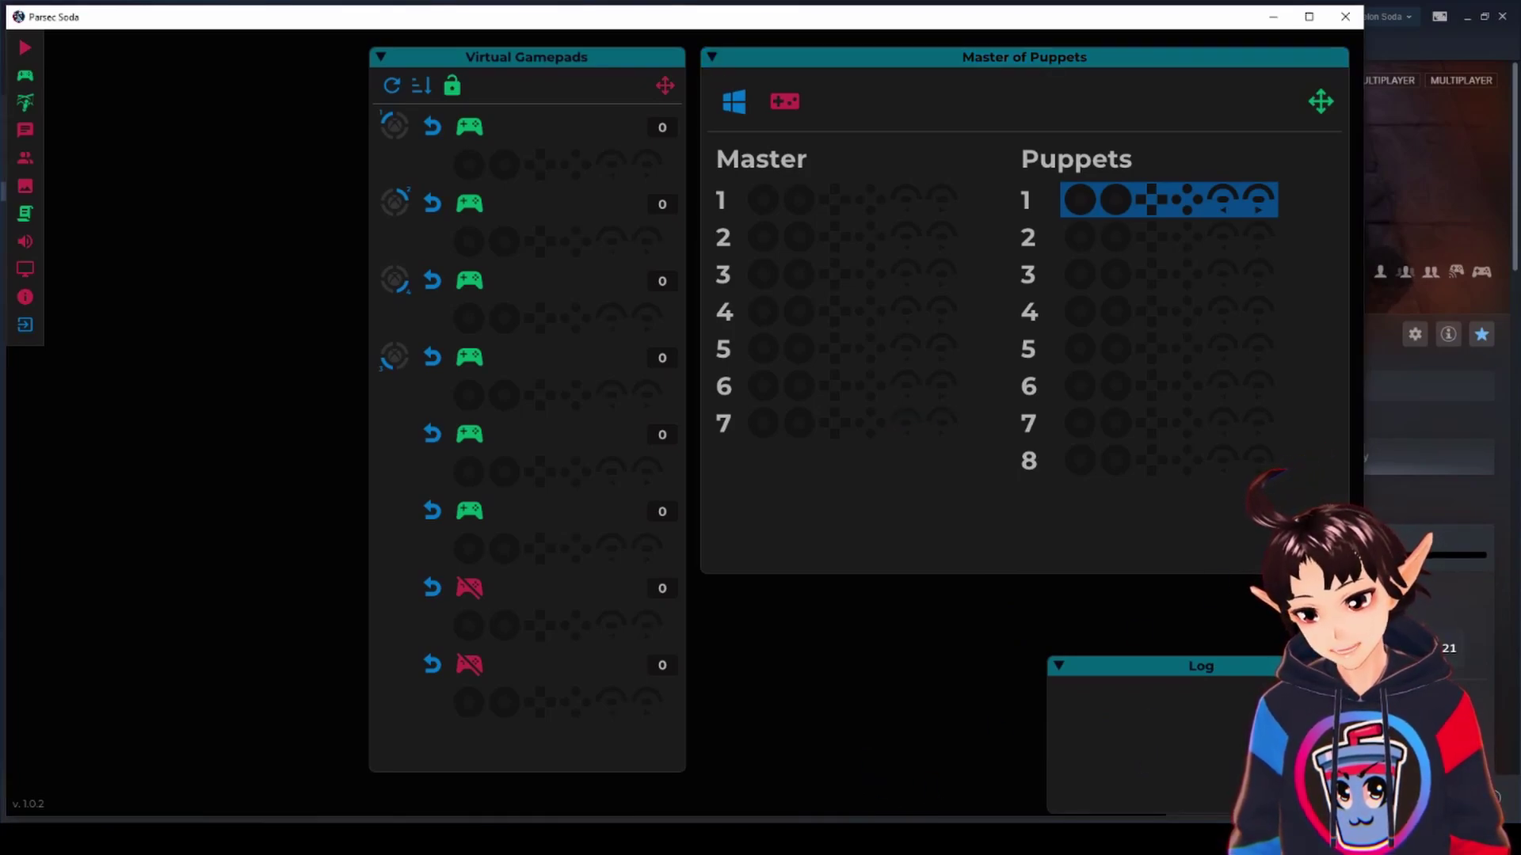
{"action": "left_click", "coordinate": [899, 532]}
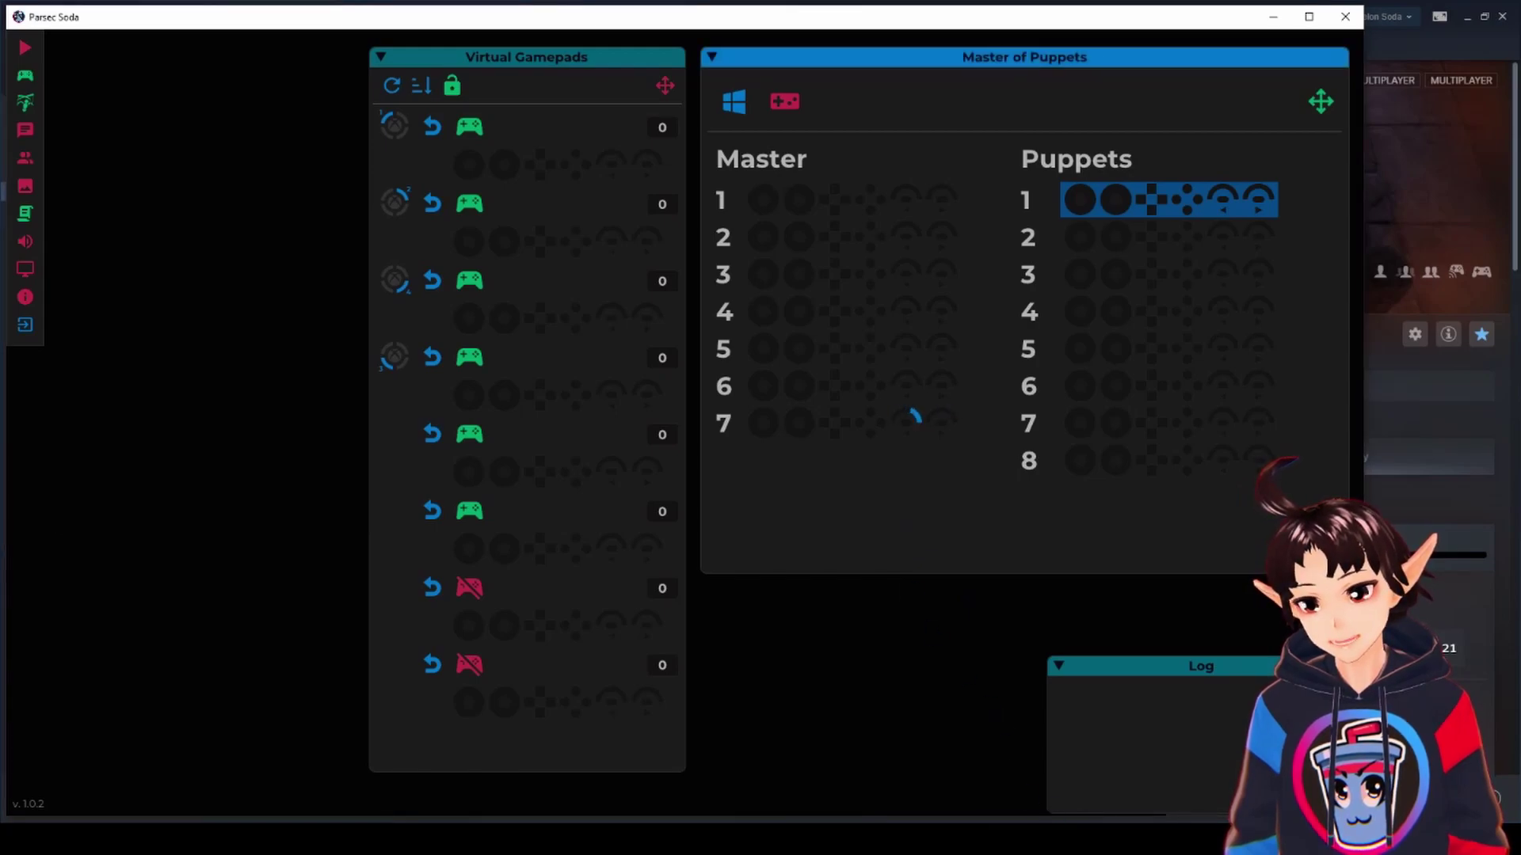
{"action": "left_click", "coordinate": [919, 652]}
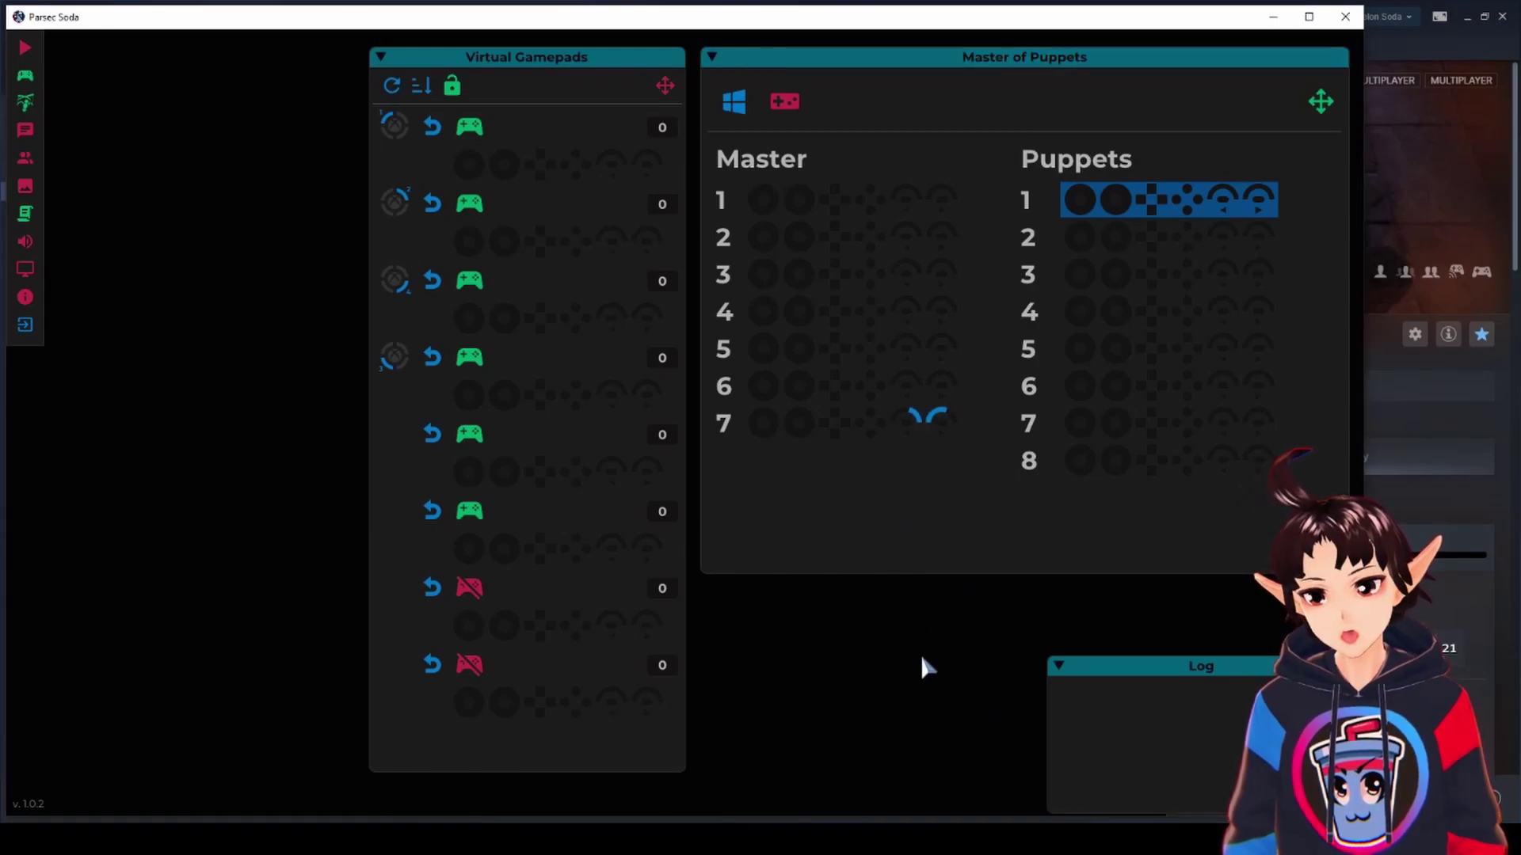
{"action": "left_click", "coordinate": [733, 102]}
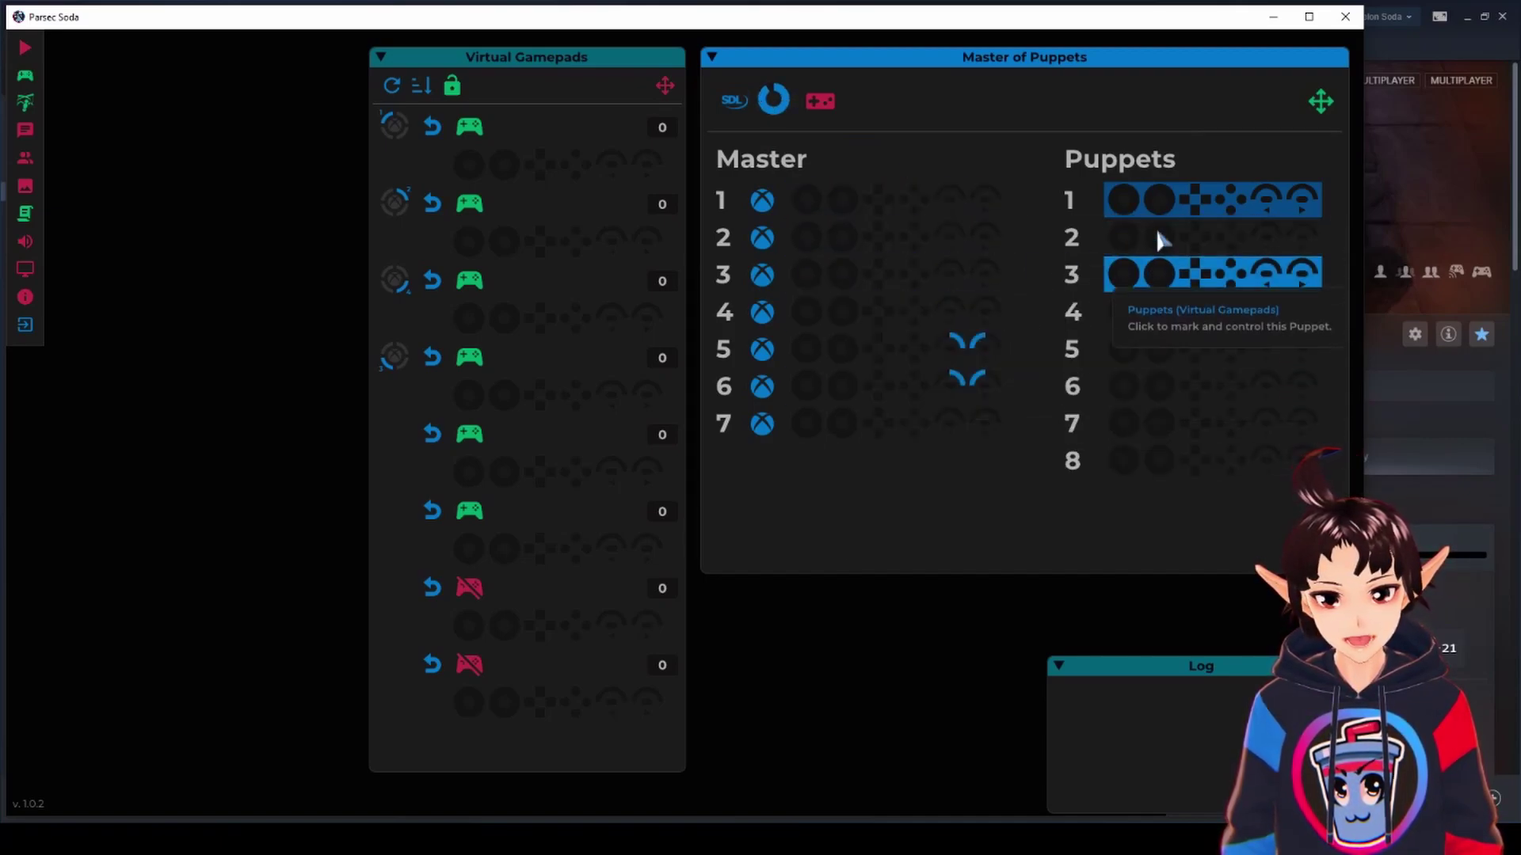
Toggle the master gamepad engine through Windows Gaming Input back to SDL.
{"action": "left_click", "coordinate": [734, 100]}
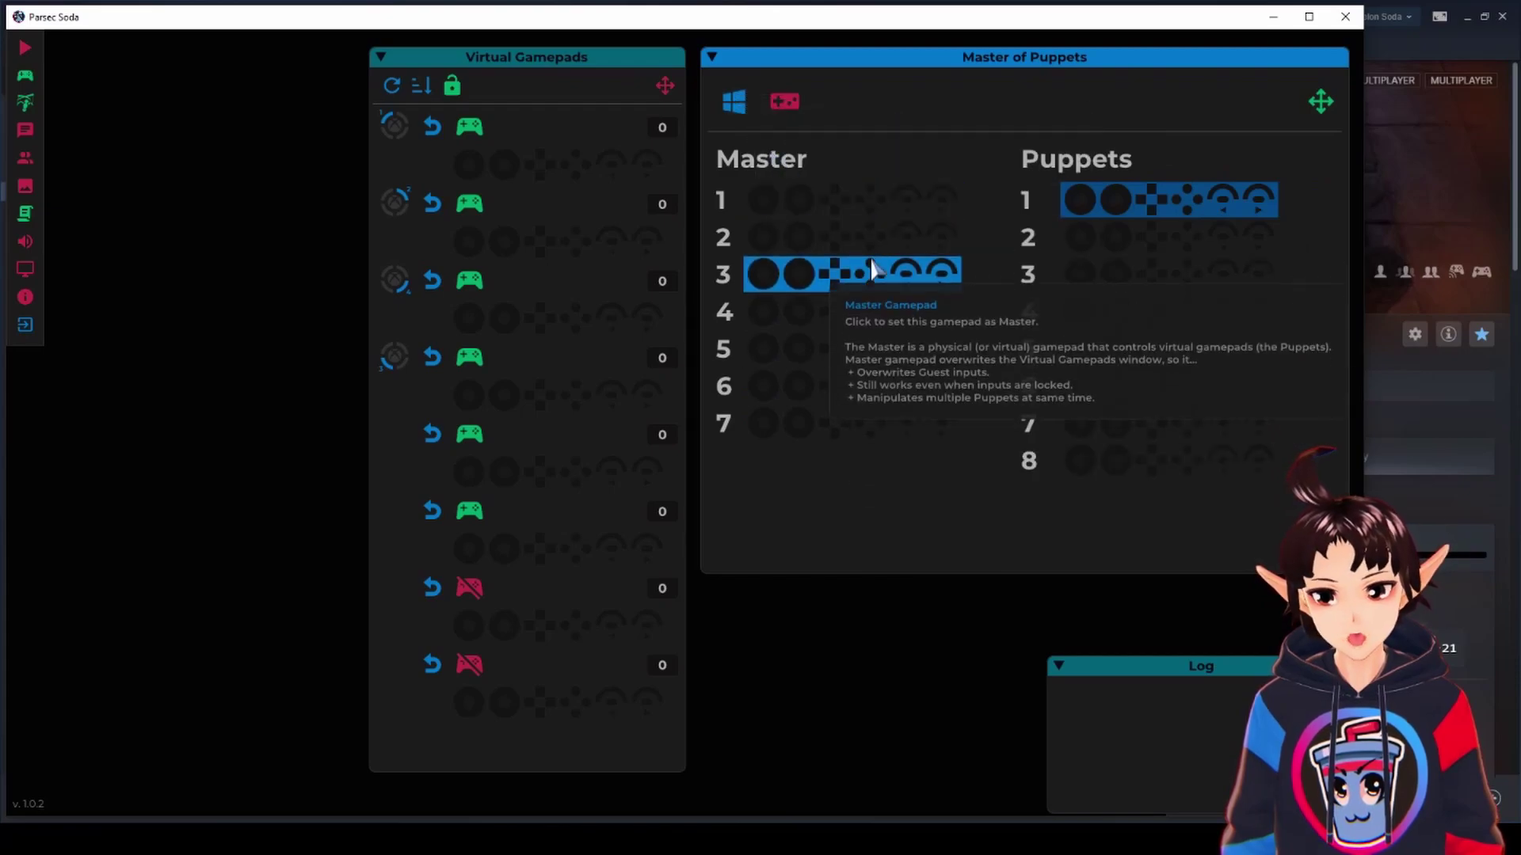
{"action": "left_click", "coordinate": [740, 110]}
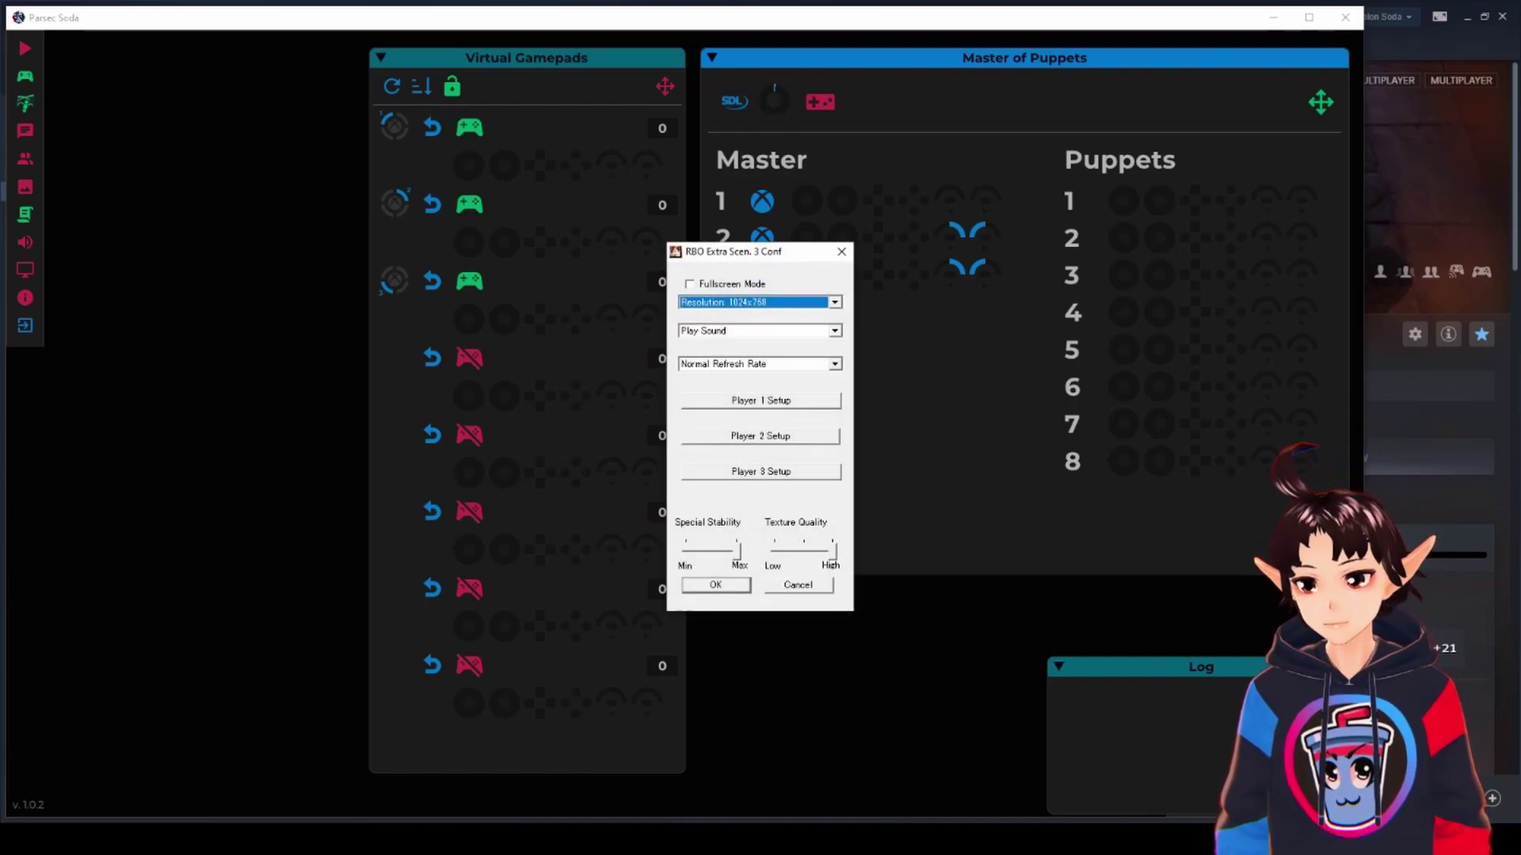
Refresh gamepad detection in Master of Puppets so a fourth Master controller appears.
{"action": "mouse_move", "coordinate": [764, 254]}
{"action": "left_mouse_down"}
{"action": "mouse_move", "coordinate": [688, 257]}
{"action": "mouse_move", "coordinate": [889, 381]}
{"action": "left_mouse_up"}
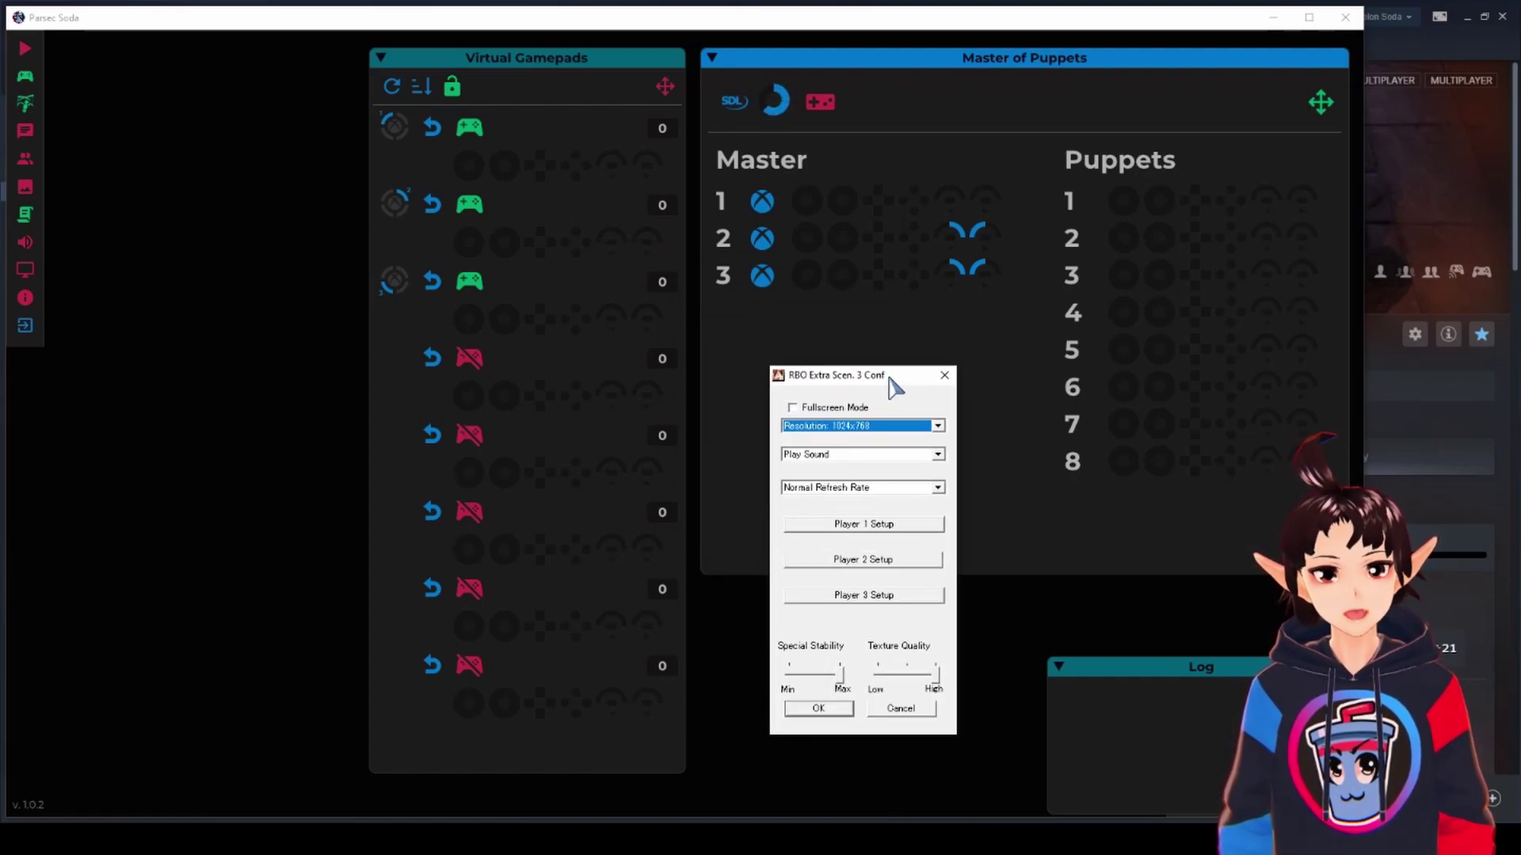
{"action": "left_click", "coordinate": [854, 341]}
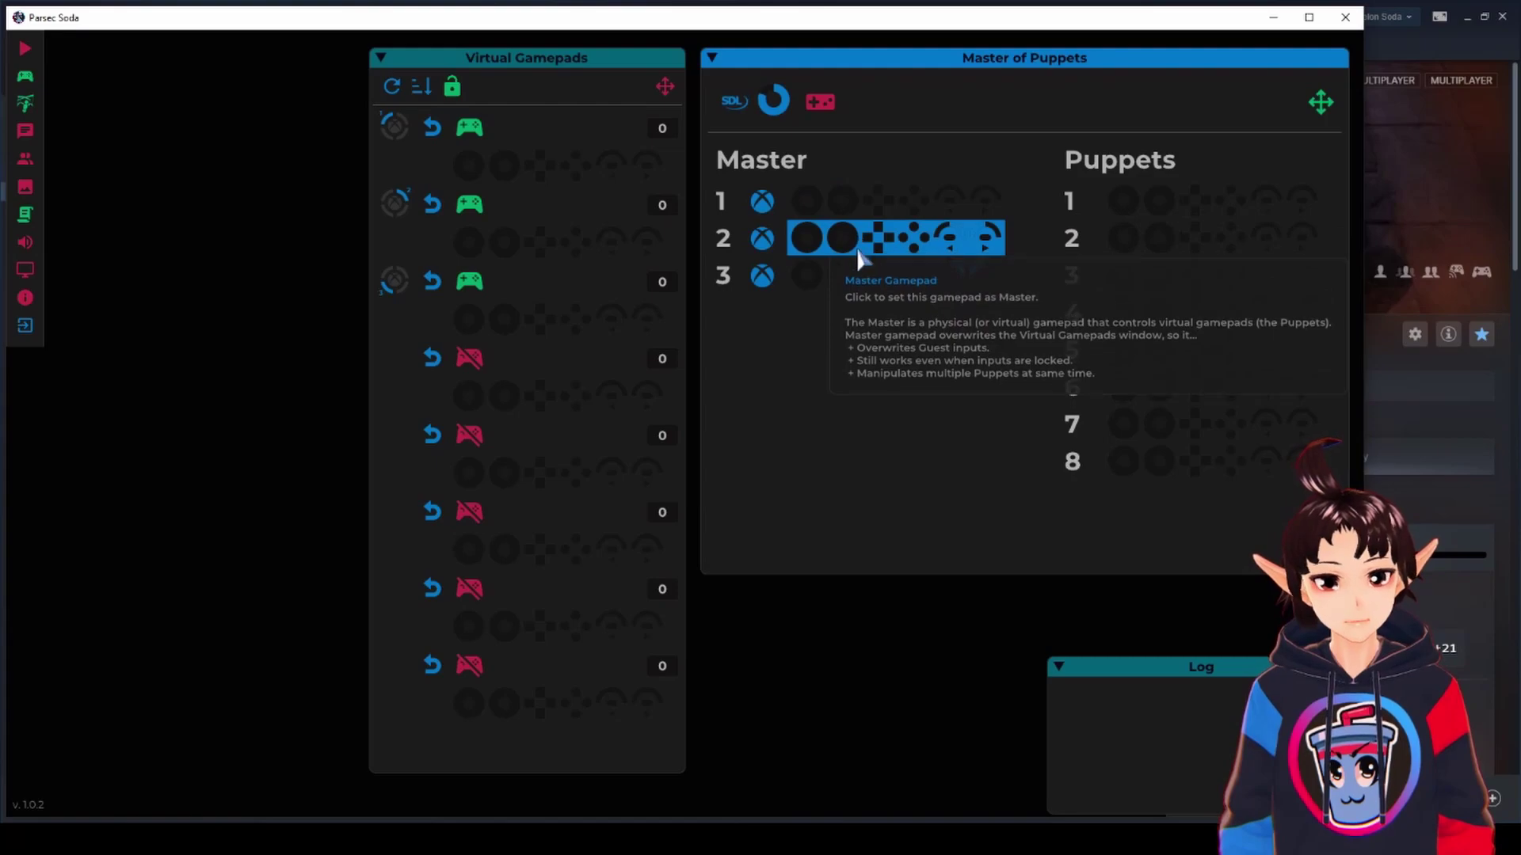
{"action": "key", "text": "alt+Tab"}
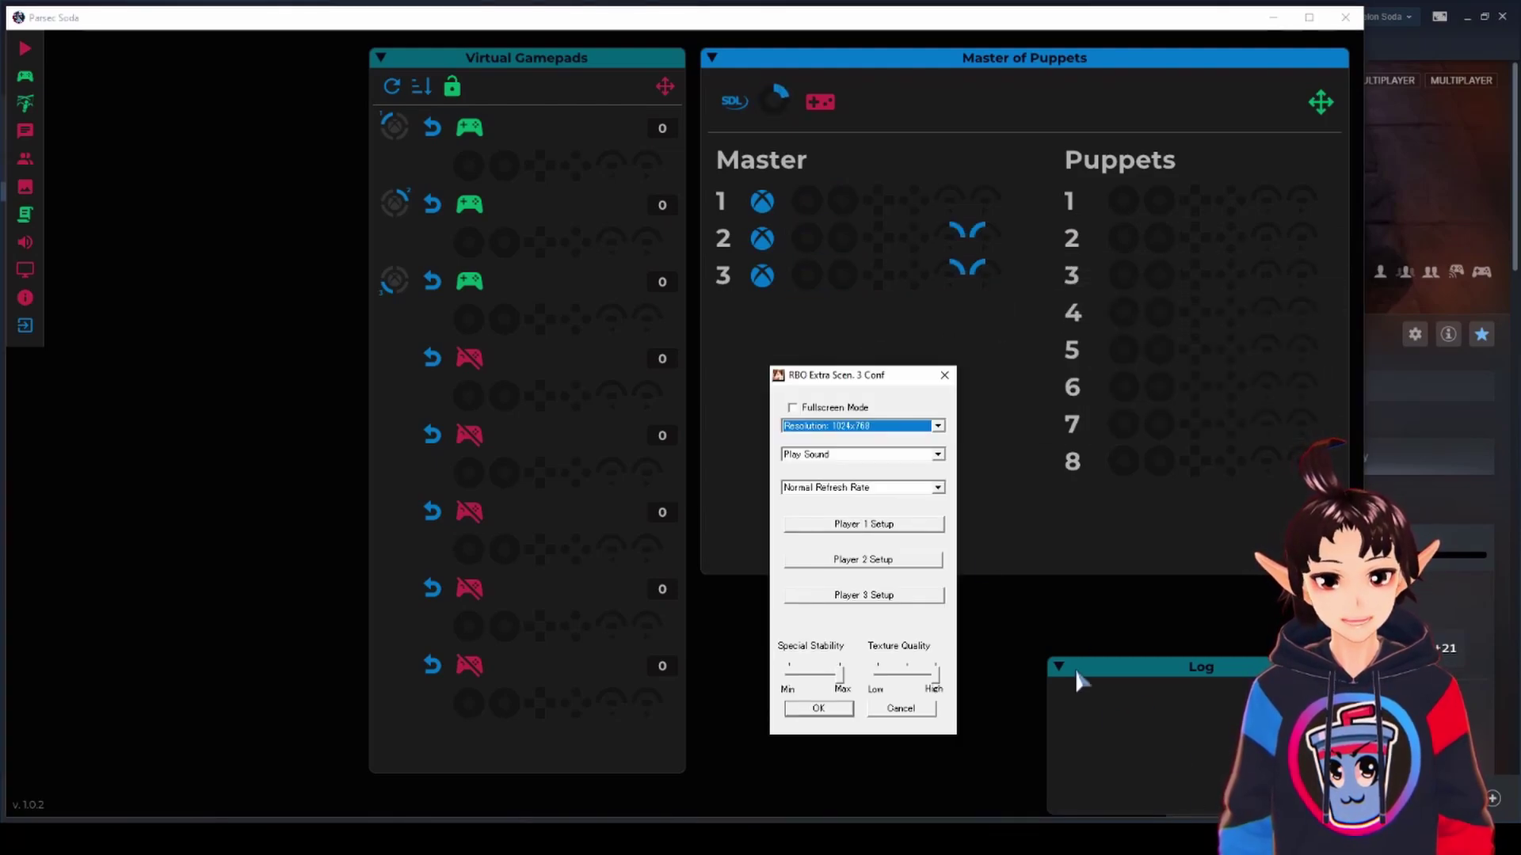
{"action": "mouse_move", "coordinate": [846, 382]}
{"action": "left_mouse_down"}
{"action": "mouse_move", "coordinate": [815, 327]}
{"action": "mouse_move", "coordinate": [818, 340]}
{"action": "left_mouse_up"}
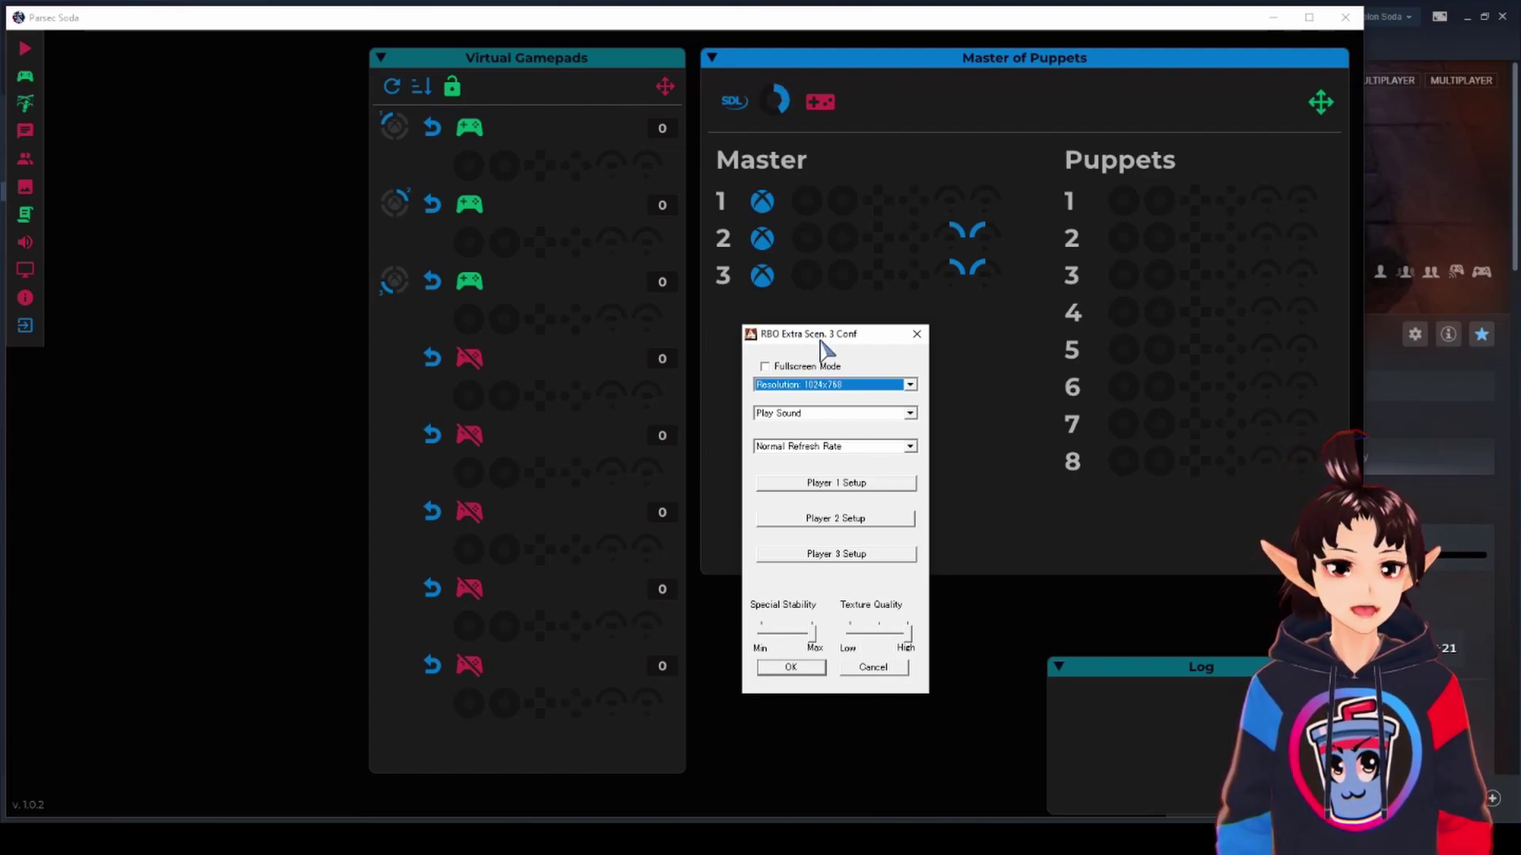
{"action": "left_click_drag", "start_coordinate": [821, 340], "coordinate": [790, 326]}
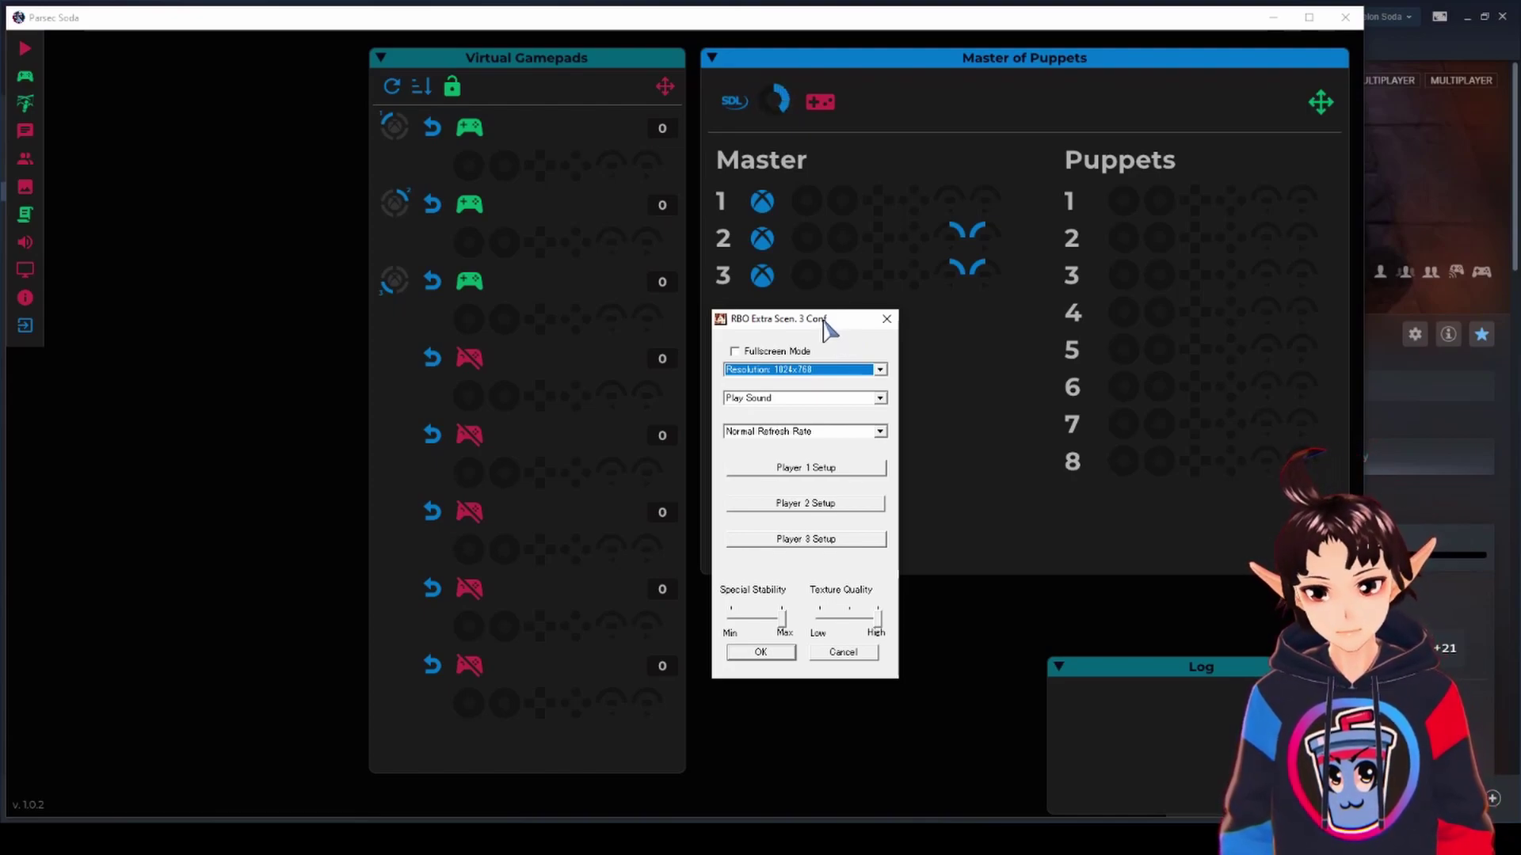
{"action": "left_click_drag", "start_coordinate": [824, 324], "coordinate": [870, 396]}
{"action": "left_click", "coordinate": [835, 206]}
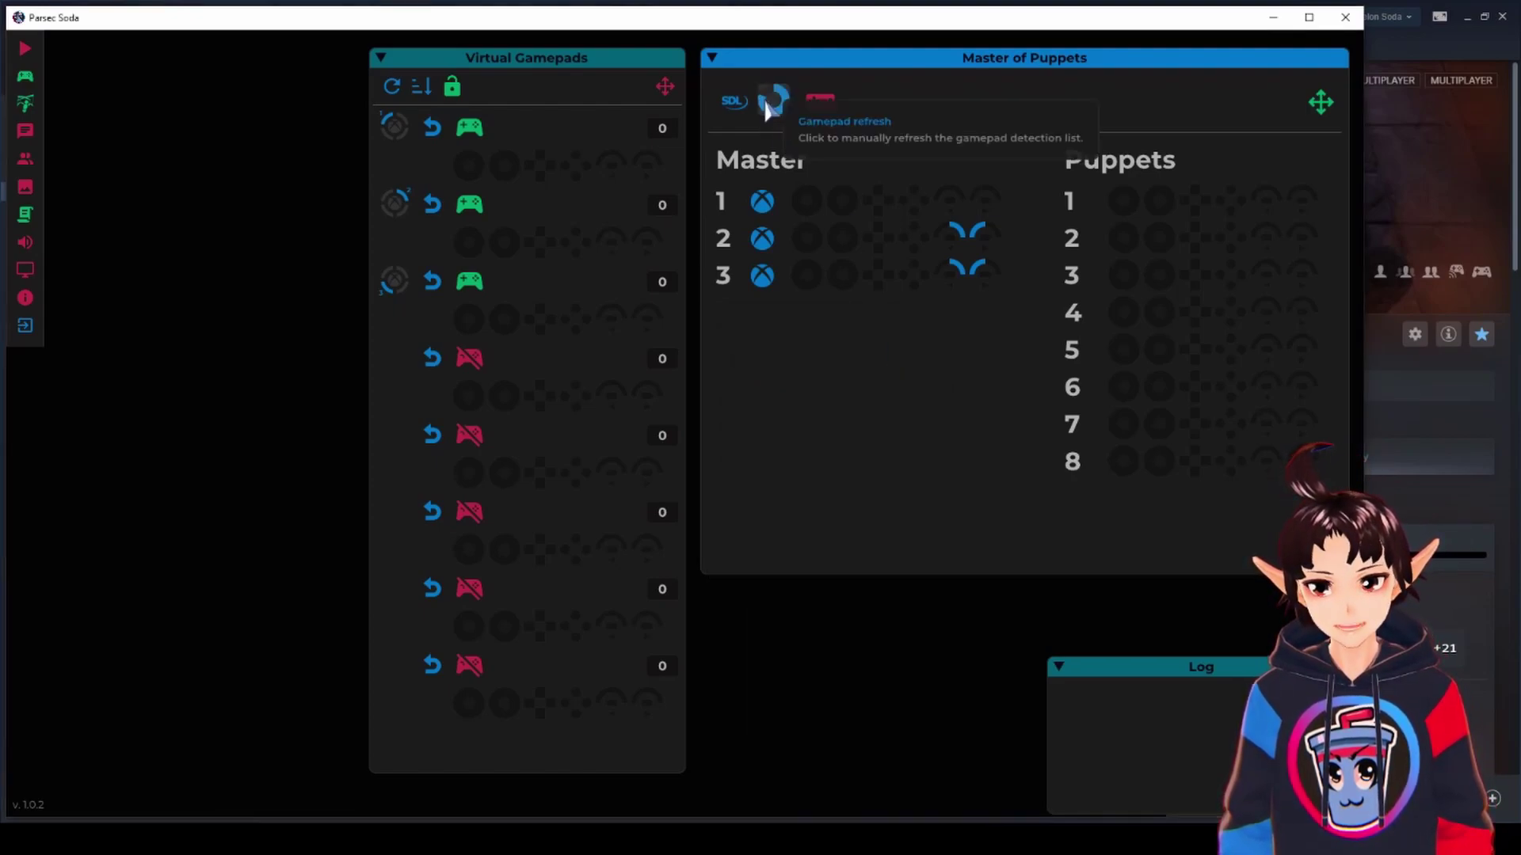
Review Player 1's RBO button mapping: PAD1 directions, B1–B4 and Pause B8.
{"action": "key", "text": "alt+Tab"}
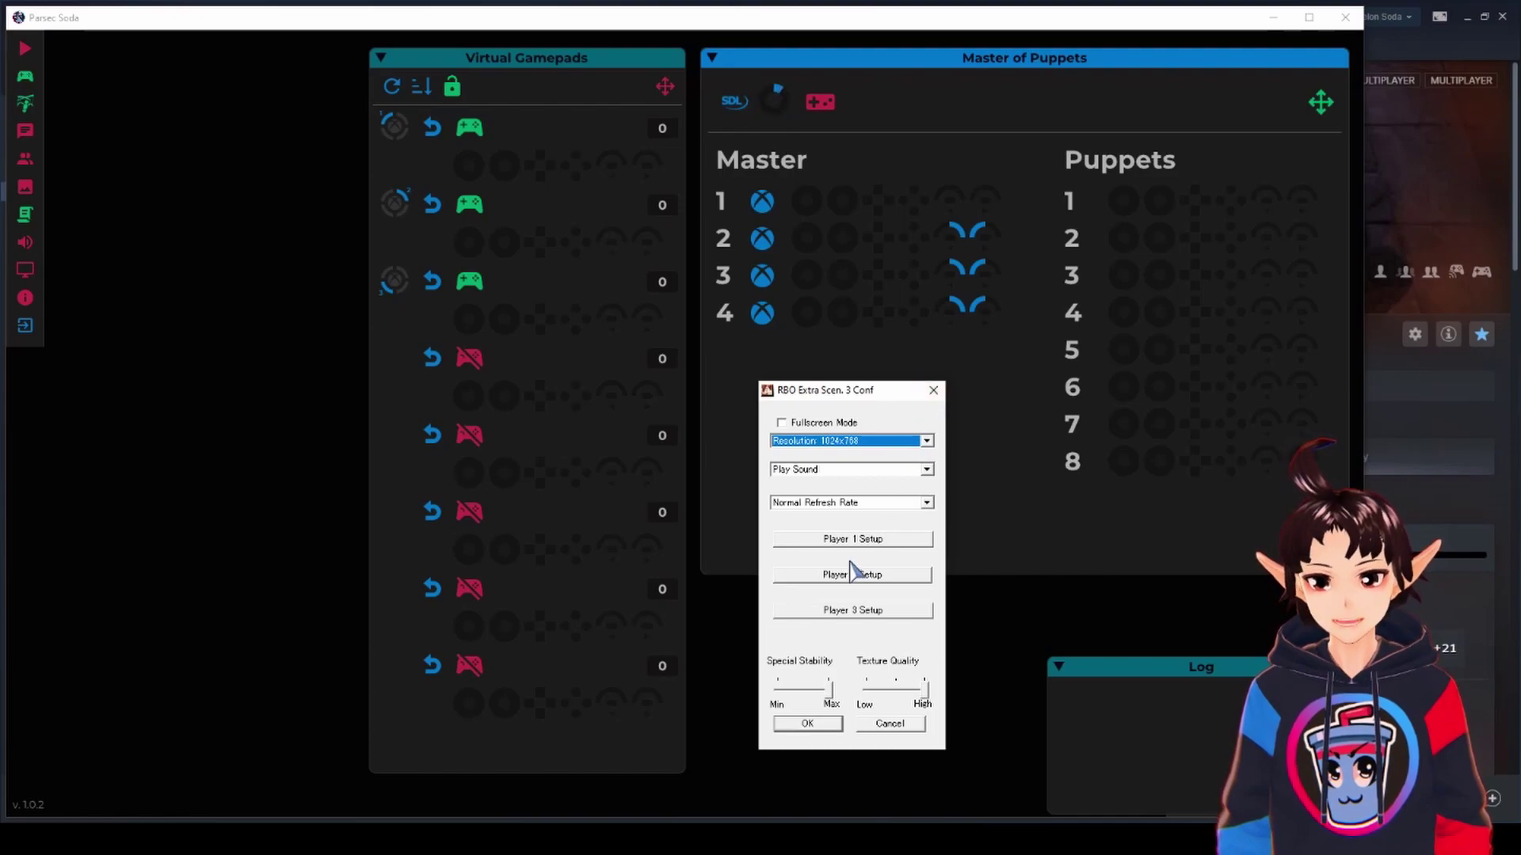
{"action": "left_click", "coordinate": [867, 539]}
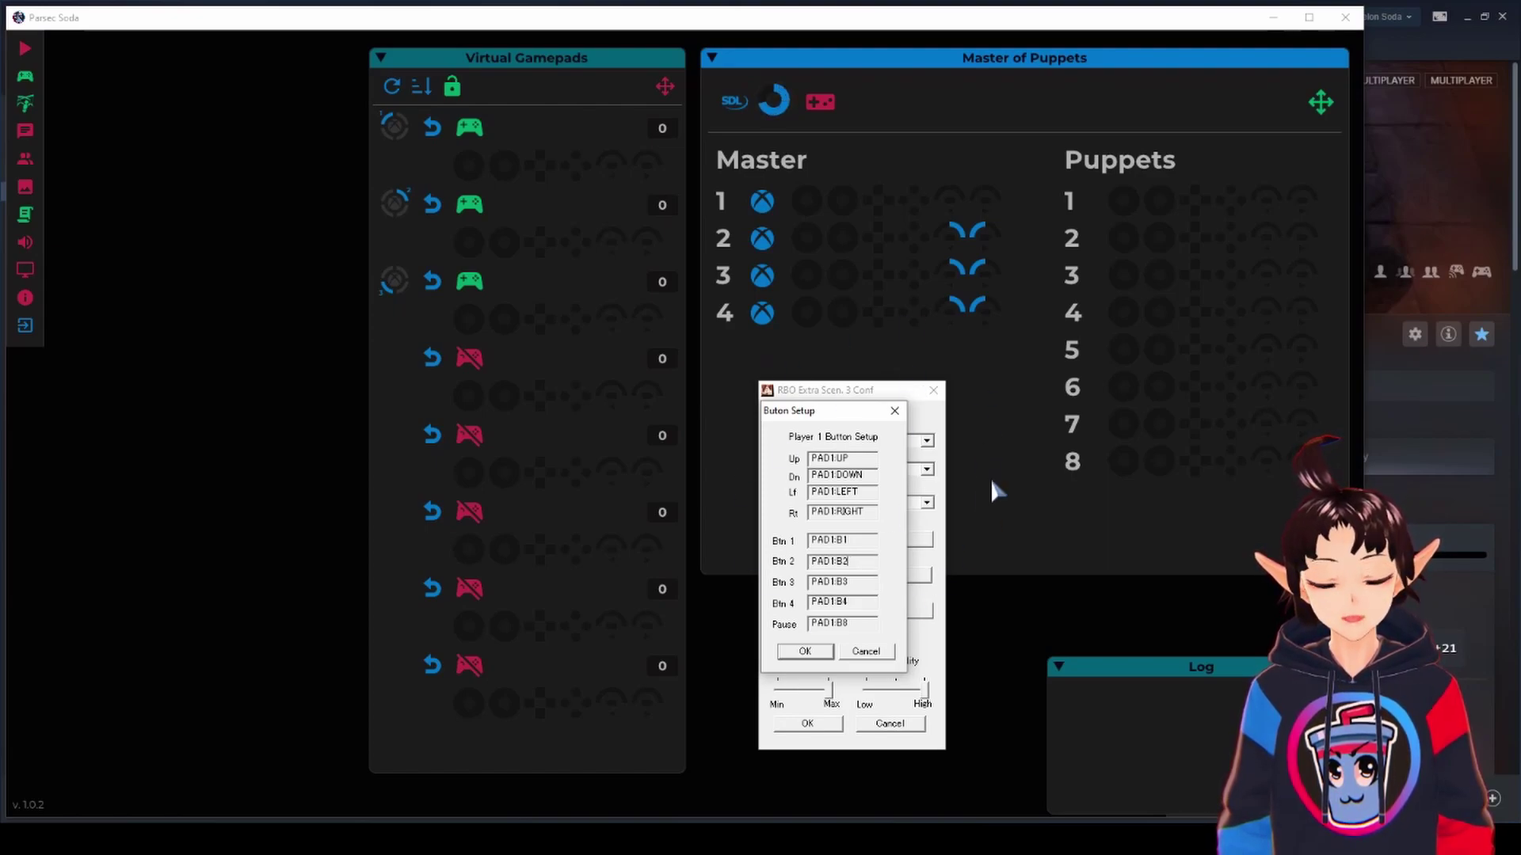
{"action": "left_click_drag", "start_coordinate": [821, 411], "coordinate": [780, 424]}
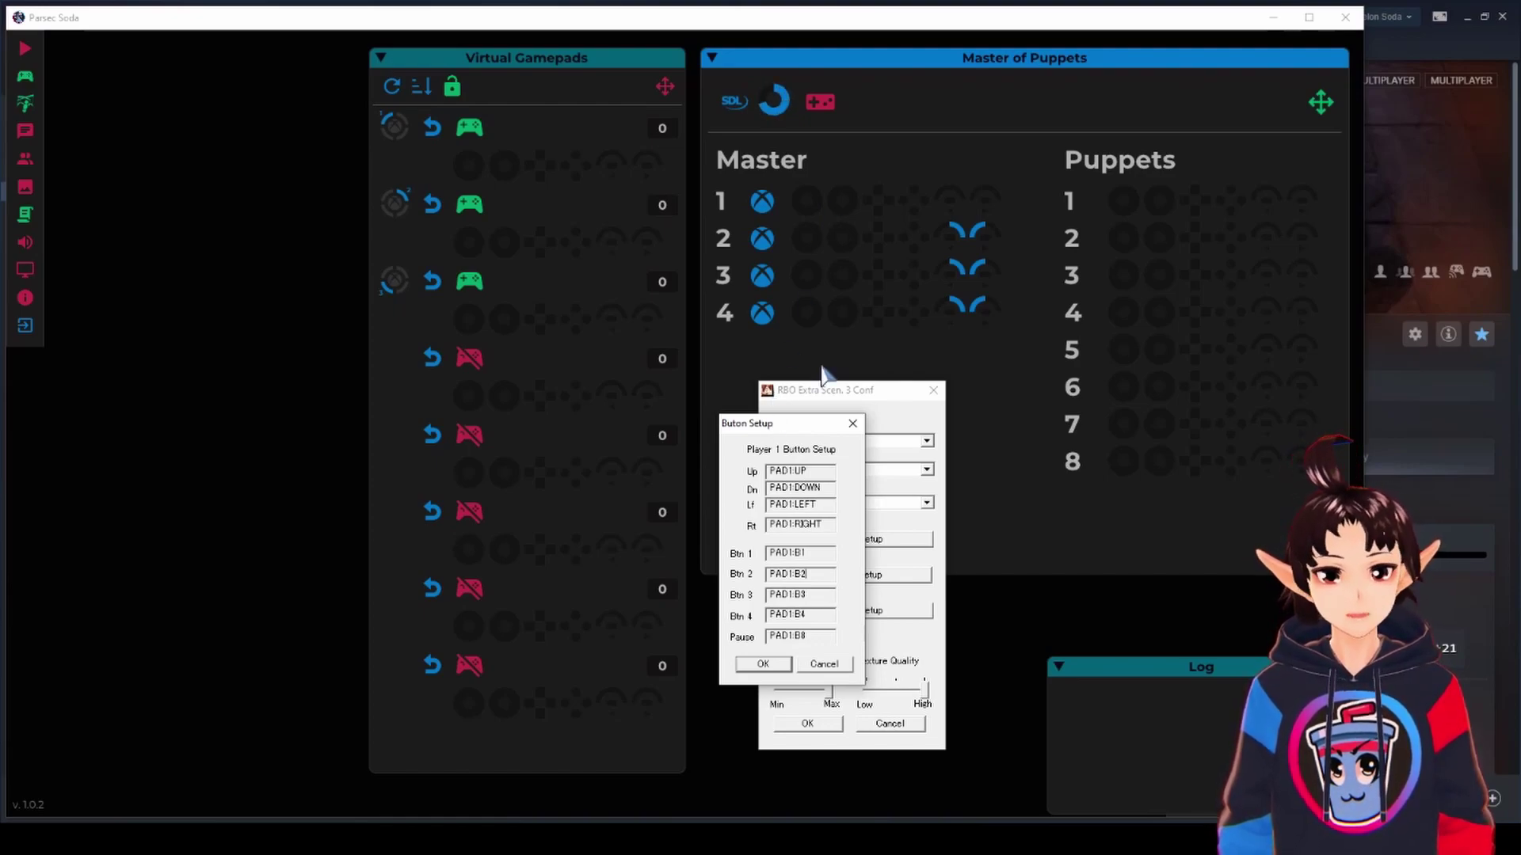
Assign Master controller 4 to puppet 1 and recheck Player 1's pad mapping.
{"action": "left_click", "coordinate": [852, 423]}
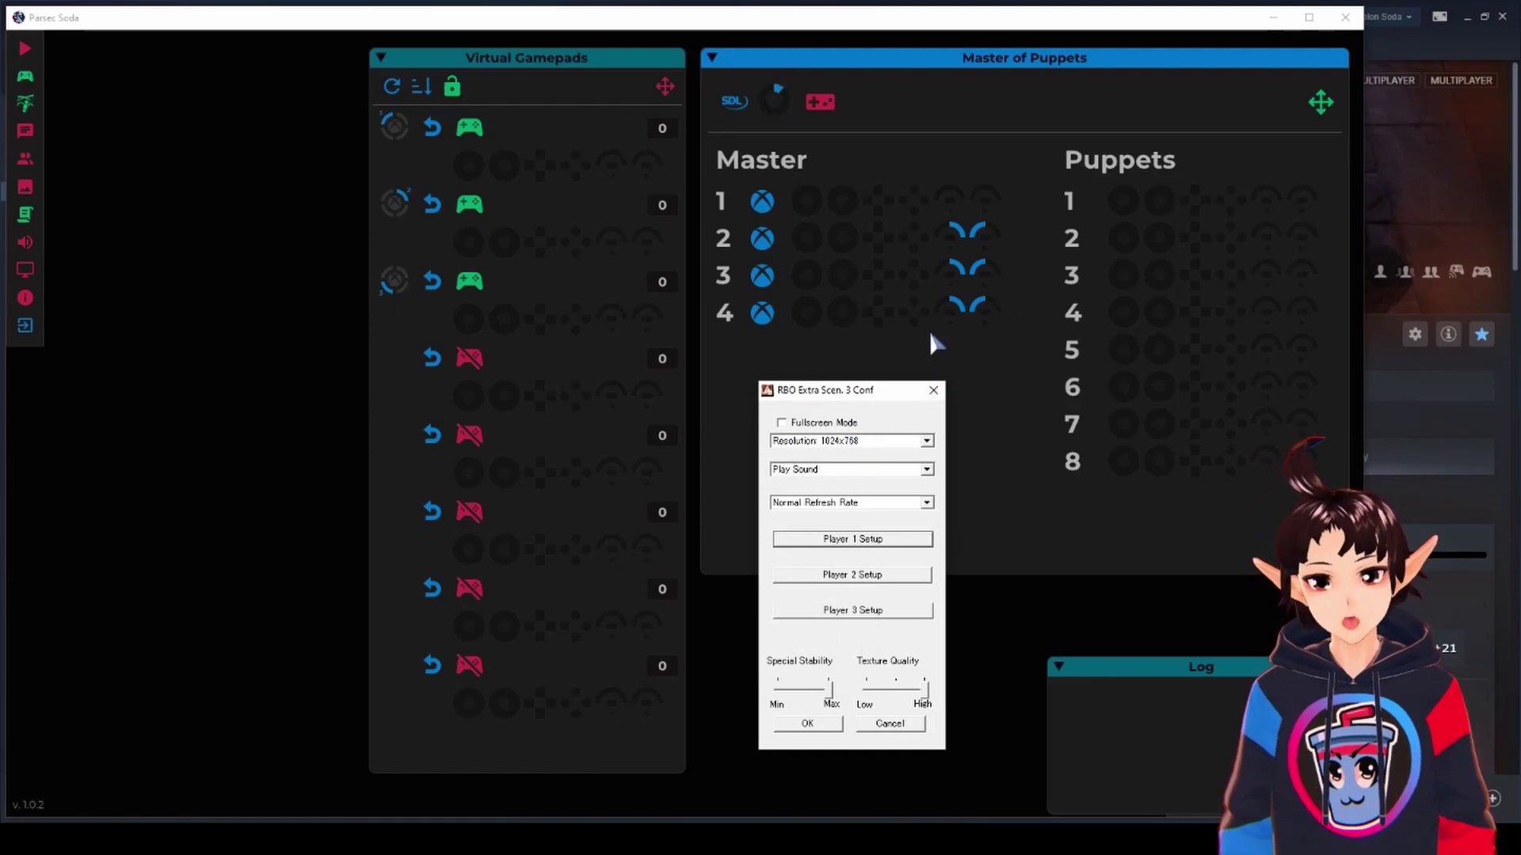
{"action": "left_click", "coordinate": [883, 317]}
{"action": "left_click", "coordinate": [1121, 207]}
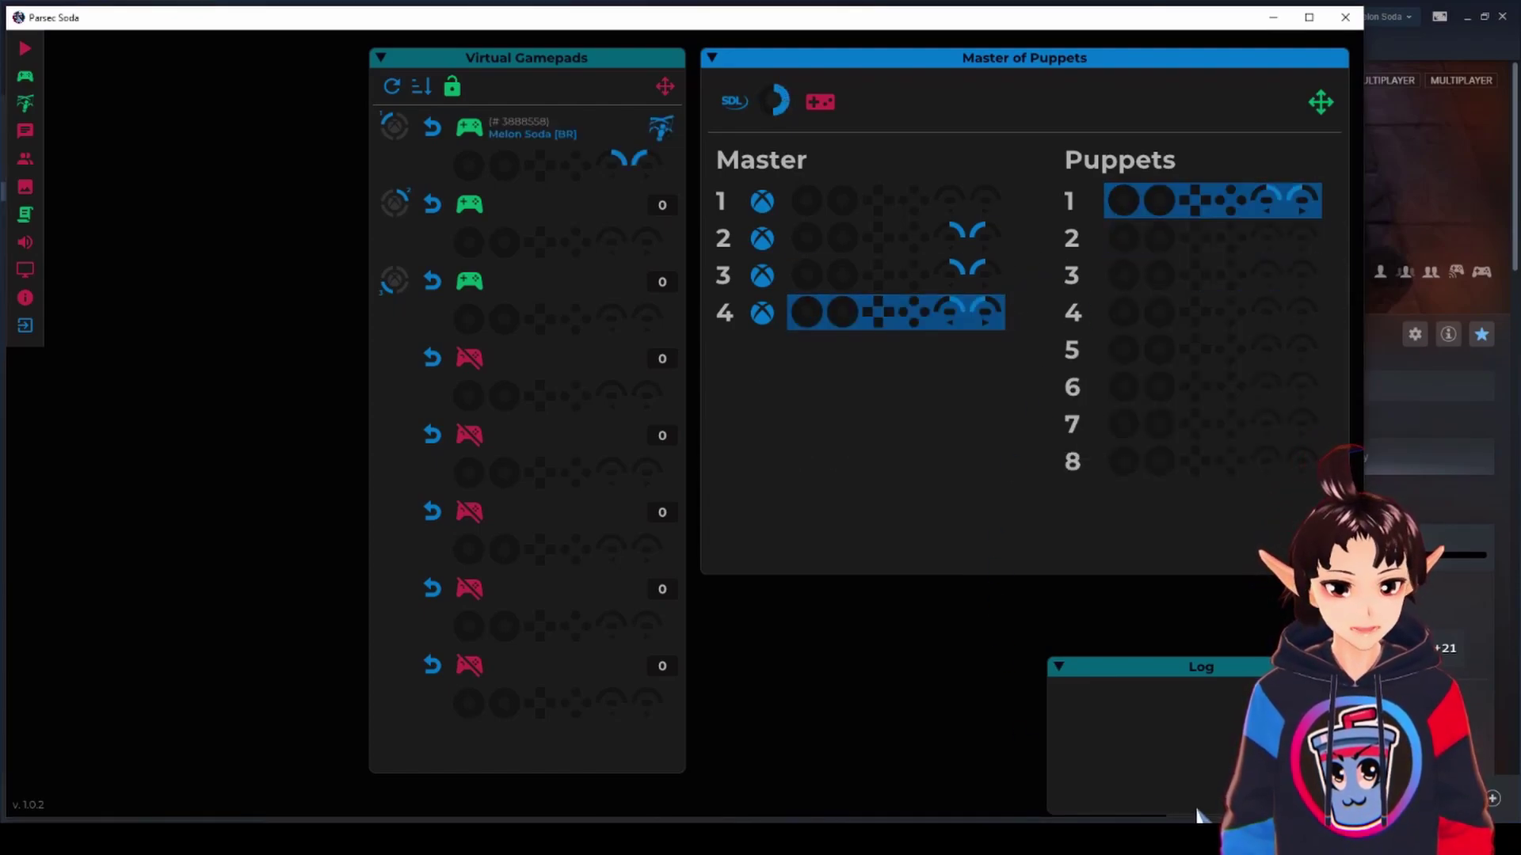
{"action": "key", "text": "alt+Tab"}
{"action": "left_click", "coordinate": [835, 540]}
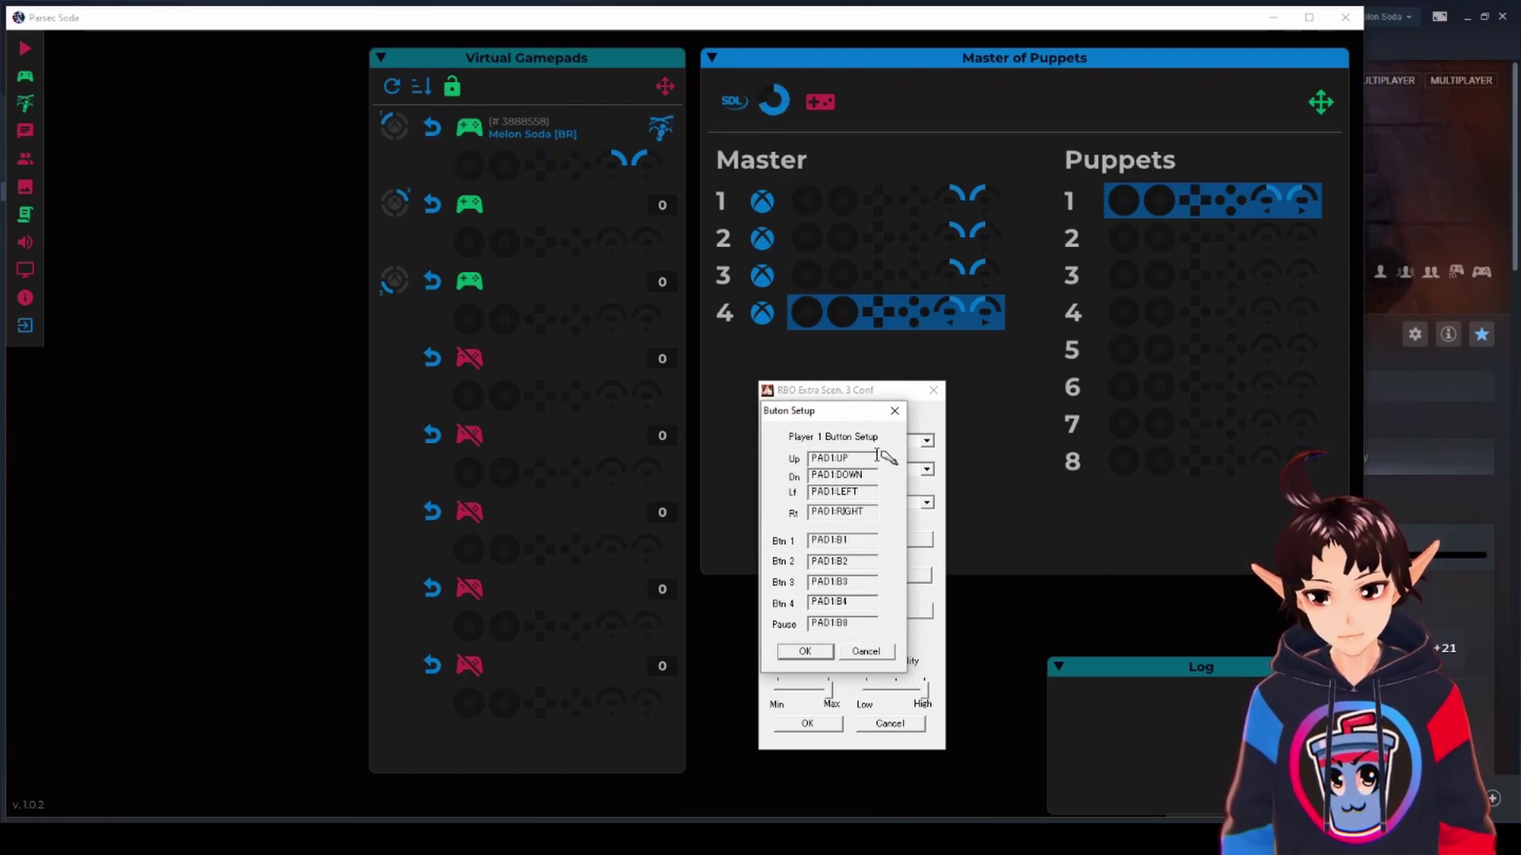
{"action": "left_click", "coordinate": [866, 651]}
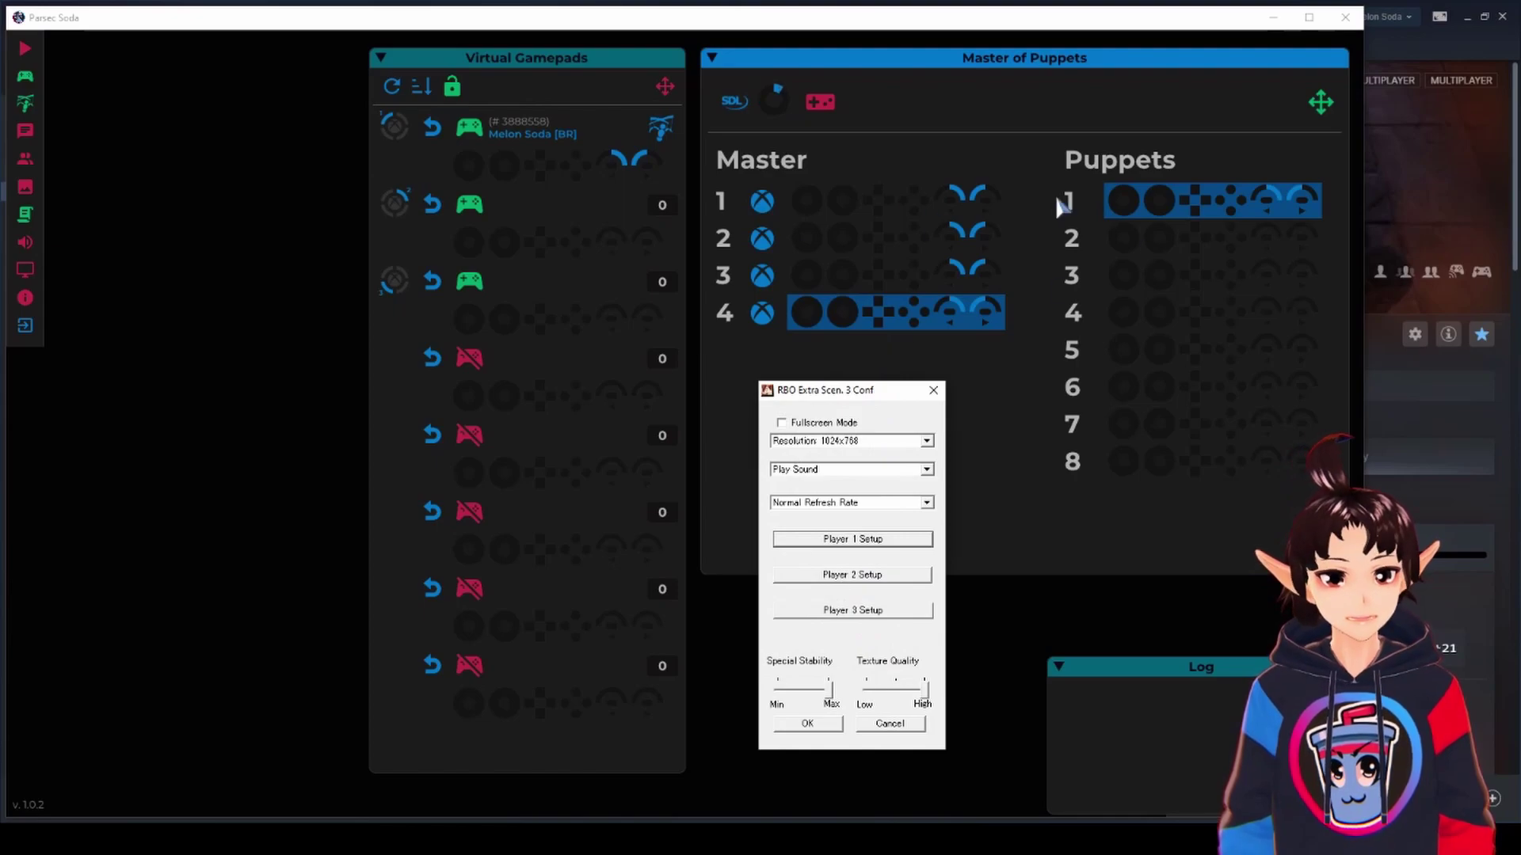
{"action": "key", "text": "Escape"}
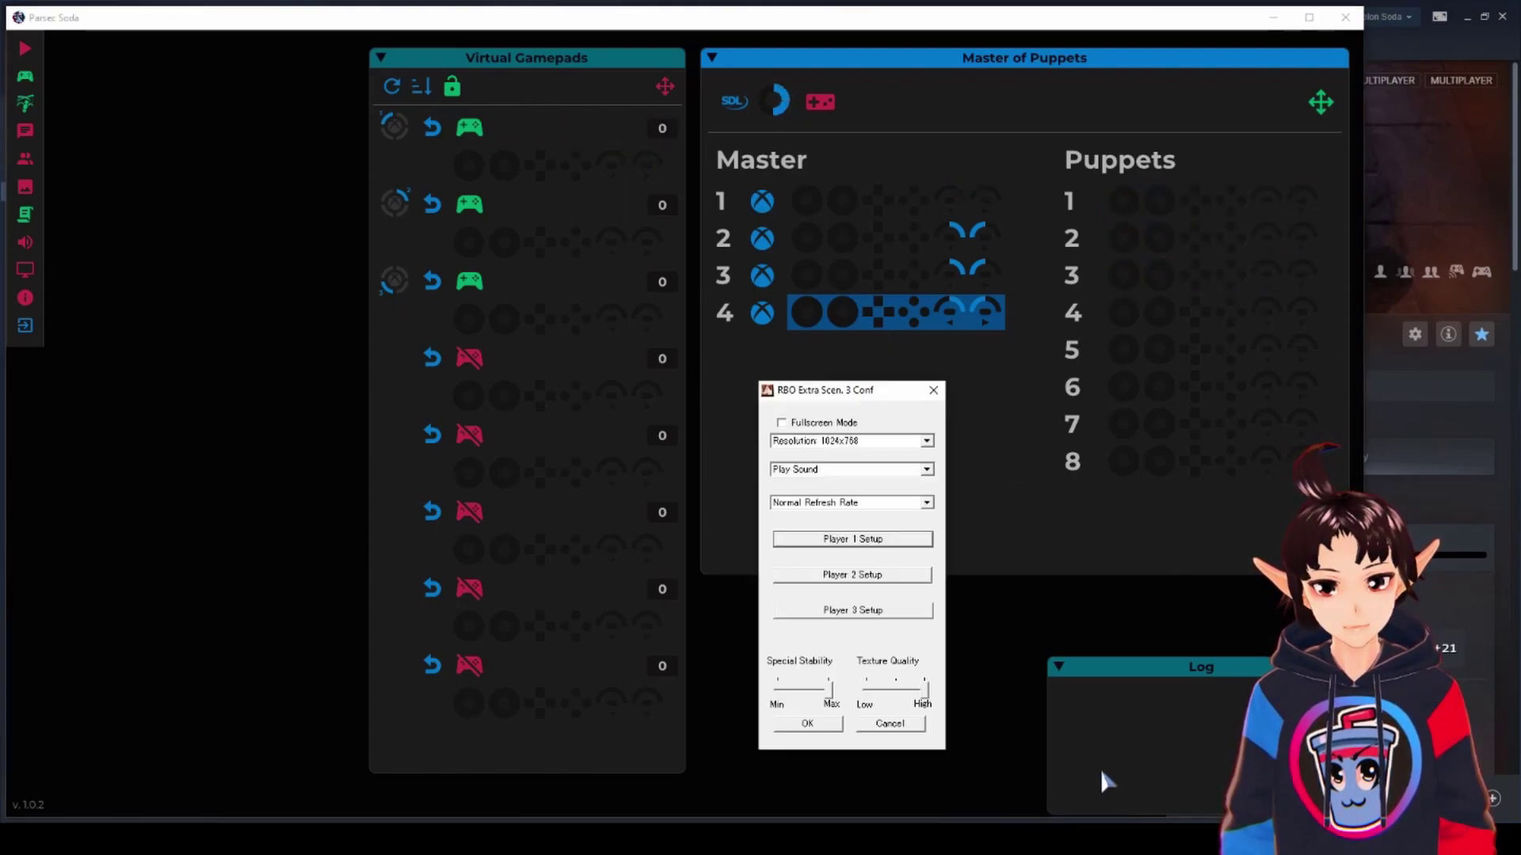
Switch master control to puppet 2 and view Player 2's button mapping.
{"action": "left_click", "coordinate": [883, 574]}
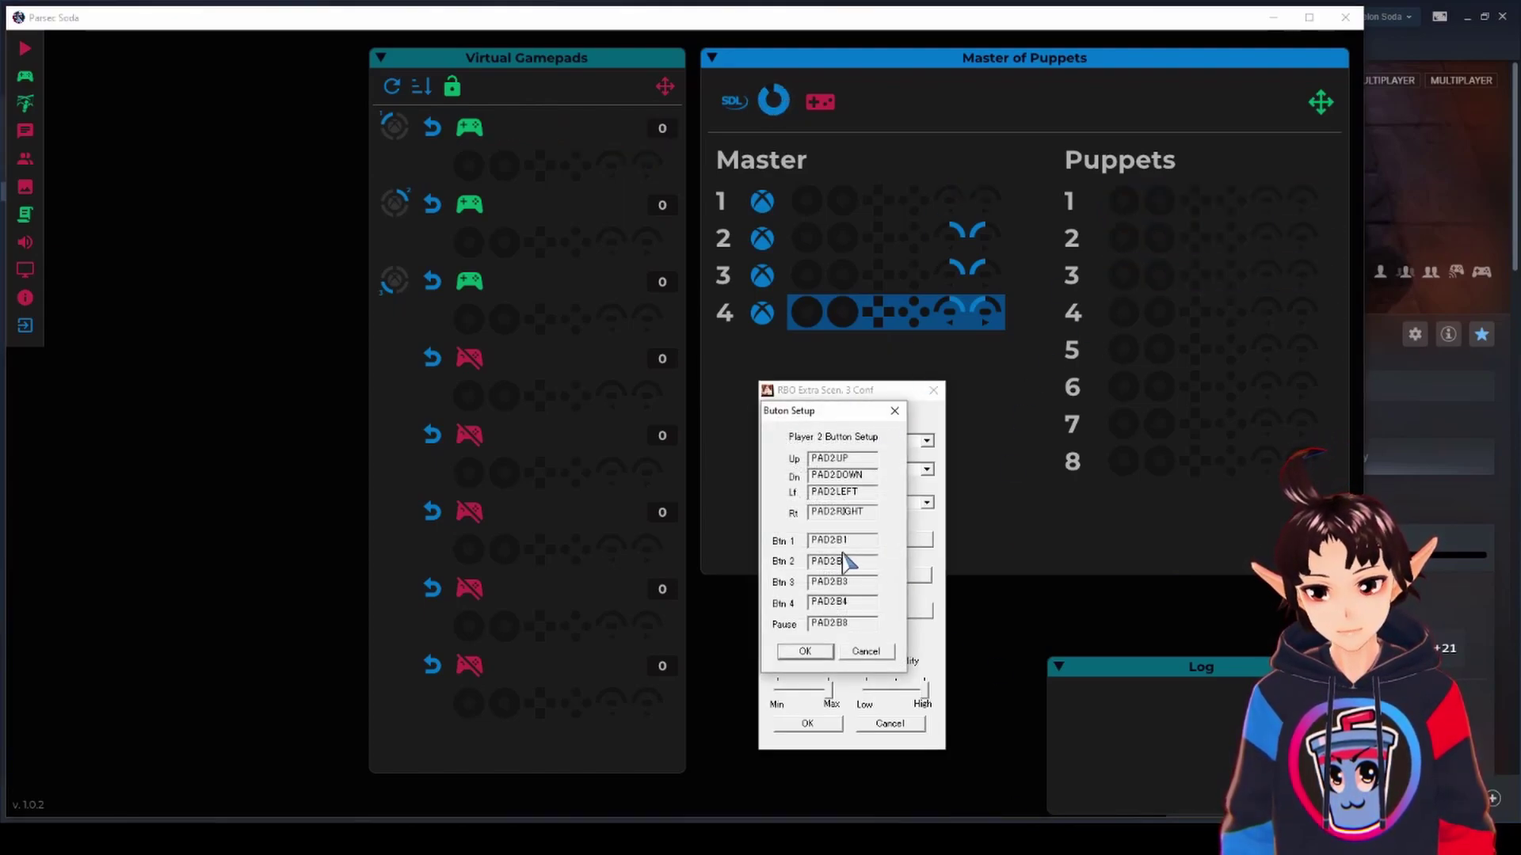
{"action": "left_click", "coordinate": [1134, 242]}
{"action": "key", "text": "alt+Tab"}
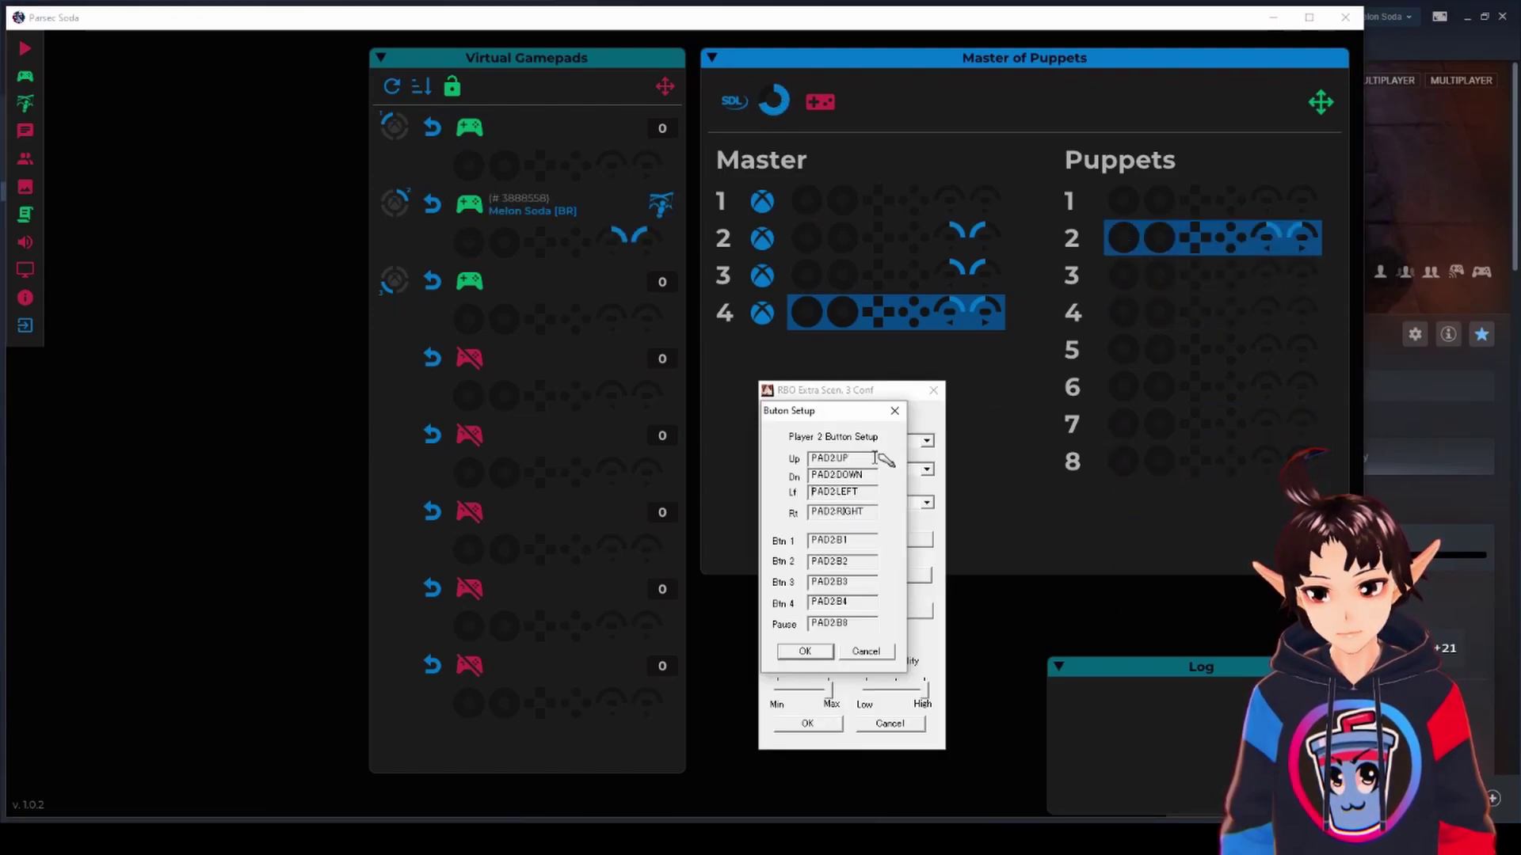
Move master control to puppet 3, check Player 3's mapping, then cancel the RBO config.
{"action": "left_click", "coordinate": [875, 656]}
{"action": "left_click", "coordinate": [889, 723]}
{"action": "left_click", "coordinate": [1156, 274]}
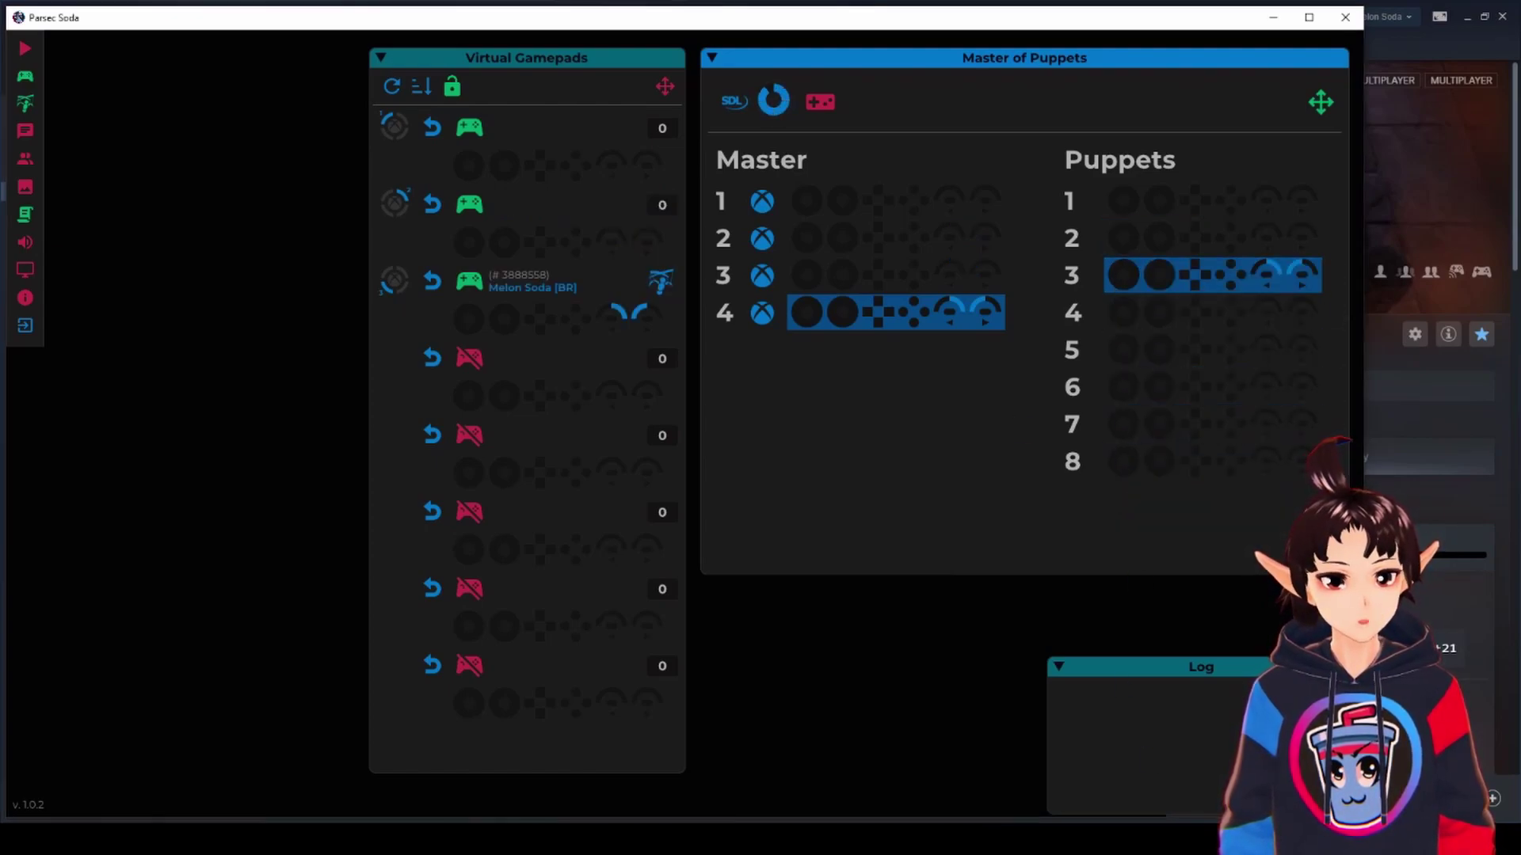
{"action": "left_click", "coordinate": [888, 611]}
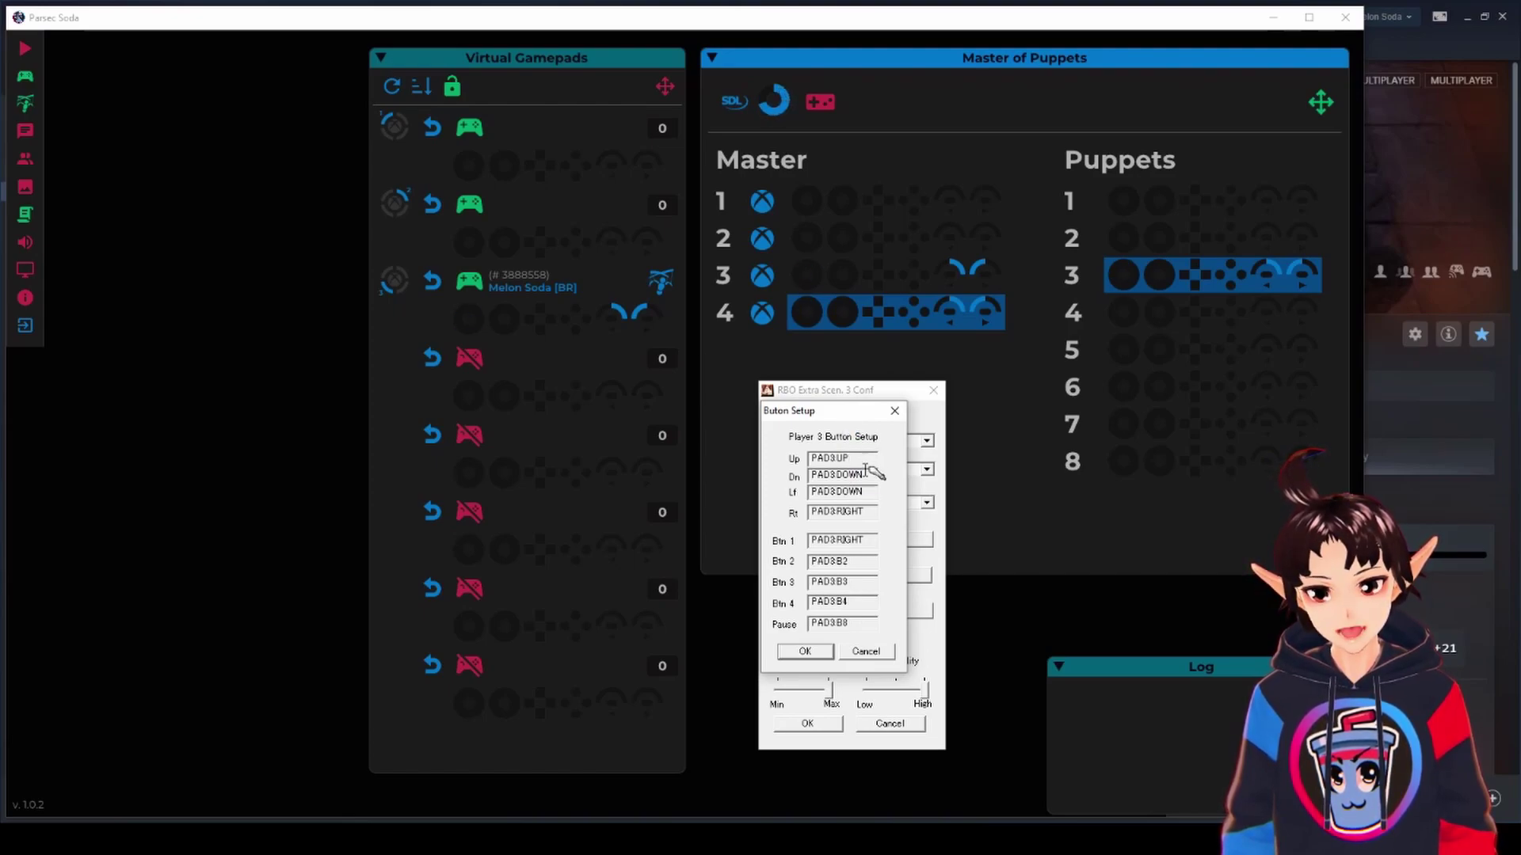
{"action": "left_click", "coordinate": [872, 651]}
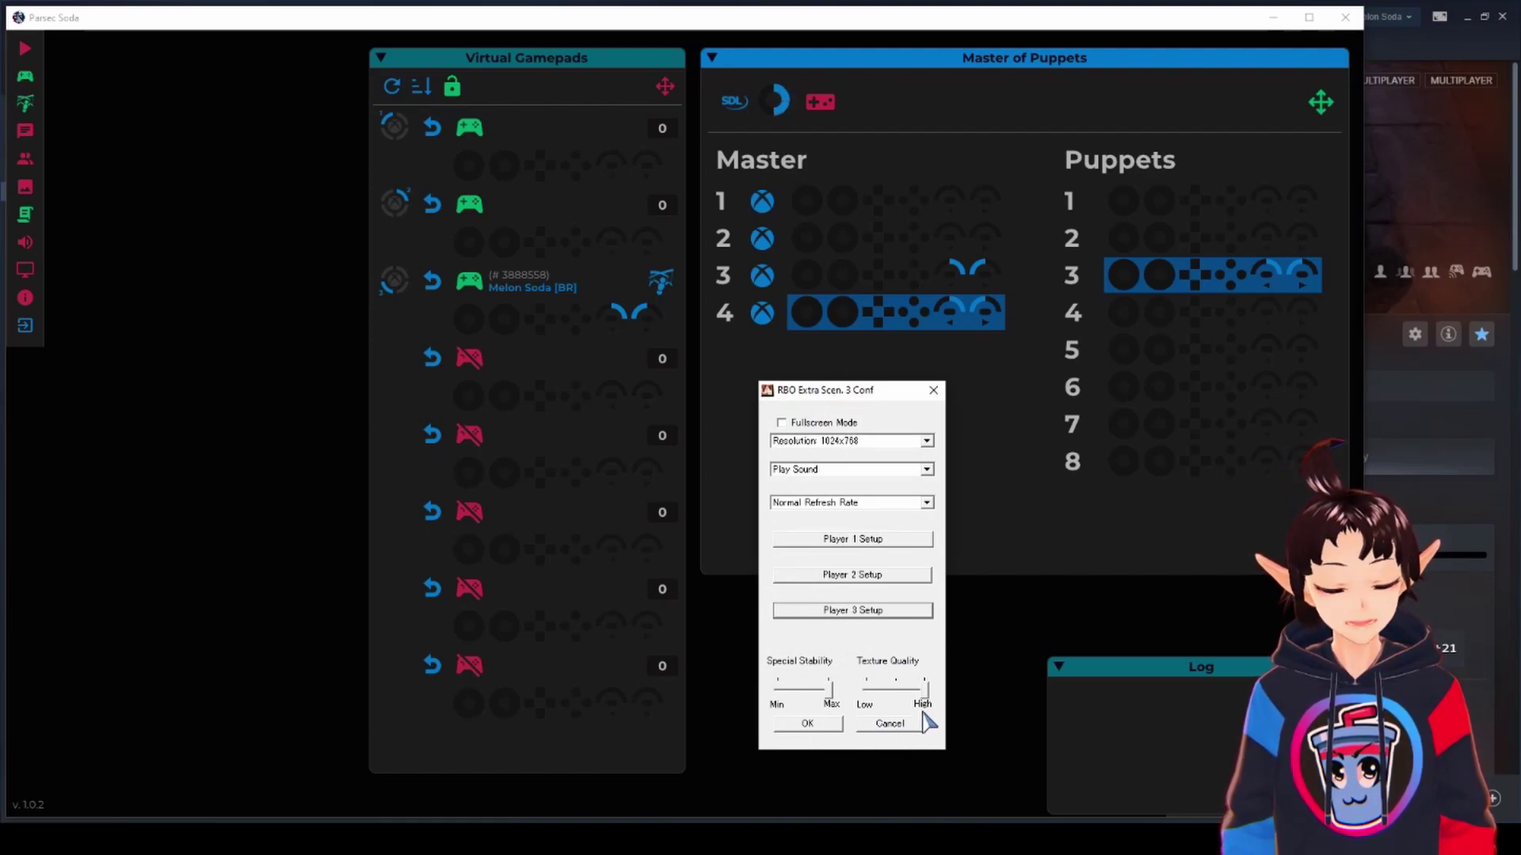
{"action": "left_click", "coordinate": [891, 724]}
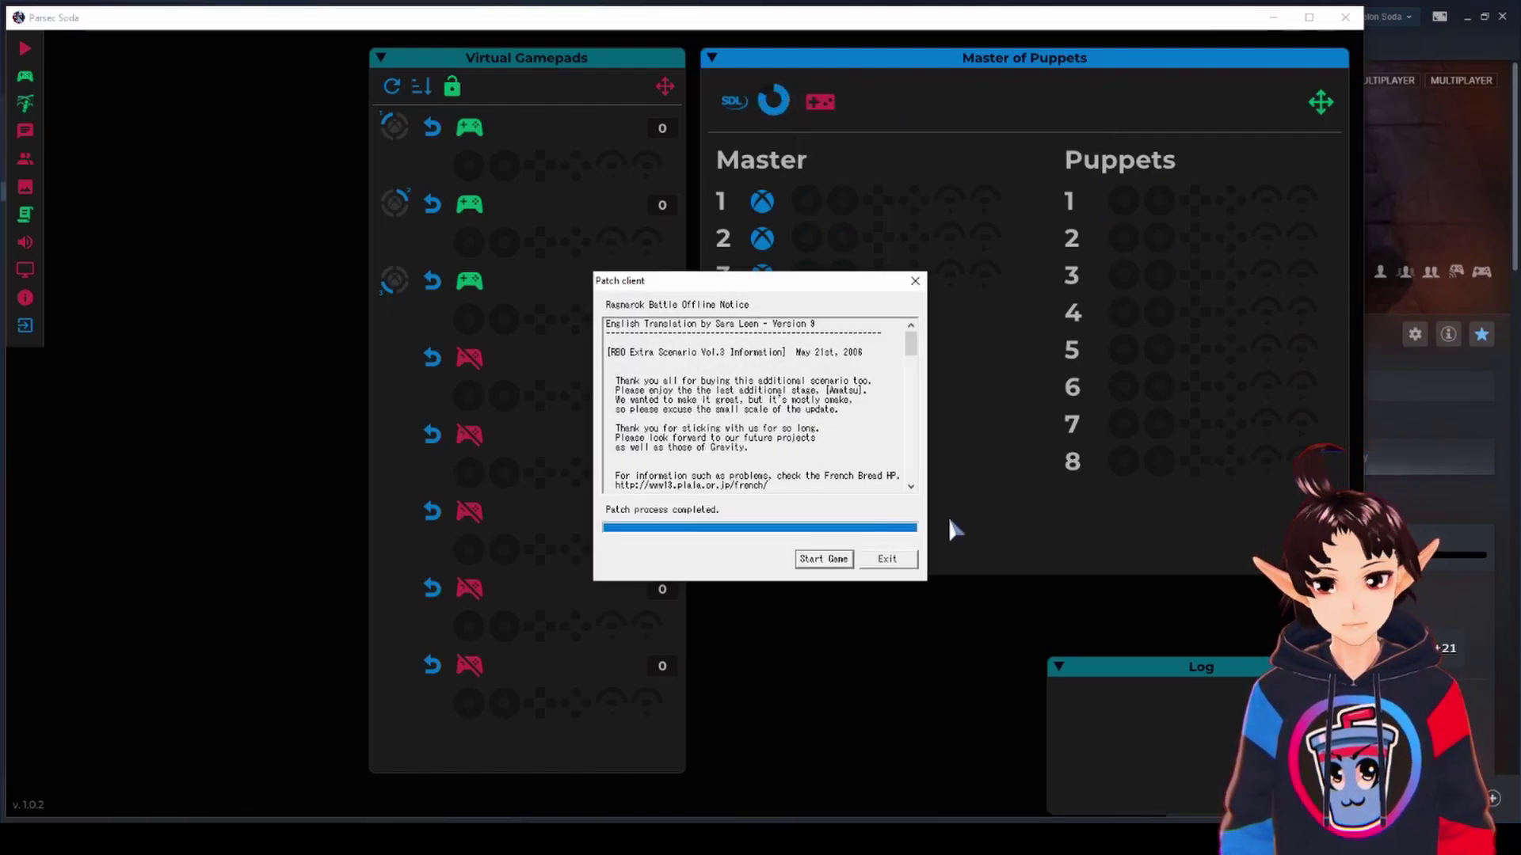
Start Ragnarok Battle Offline from the patch client and bring Parsec Soda back in front.
{"action": "left_click", "coordinate": [816, 561]}
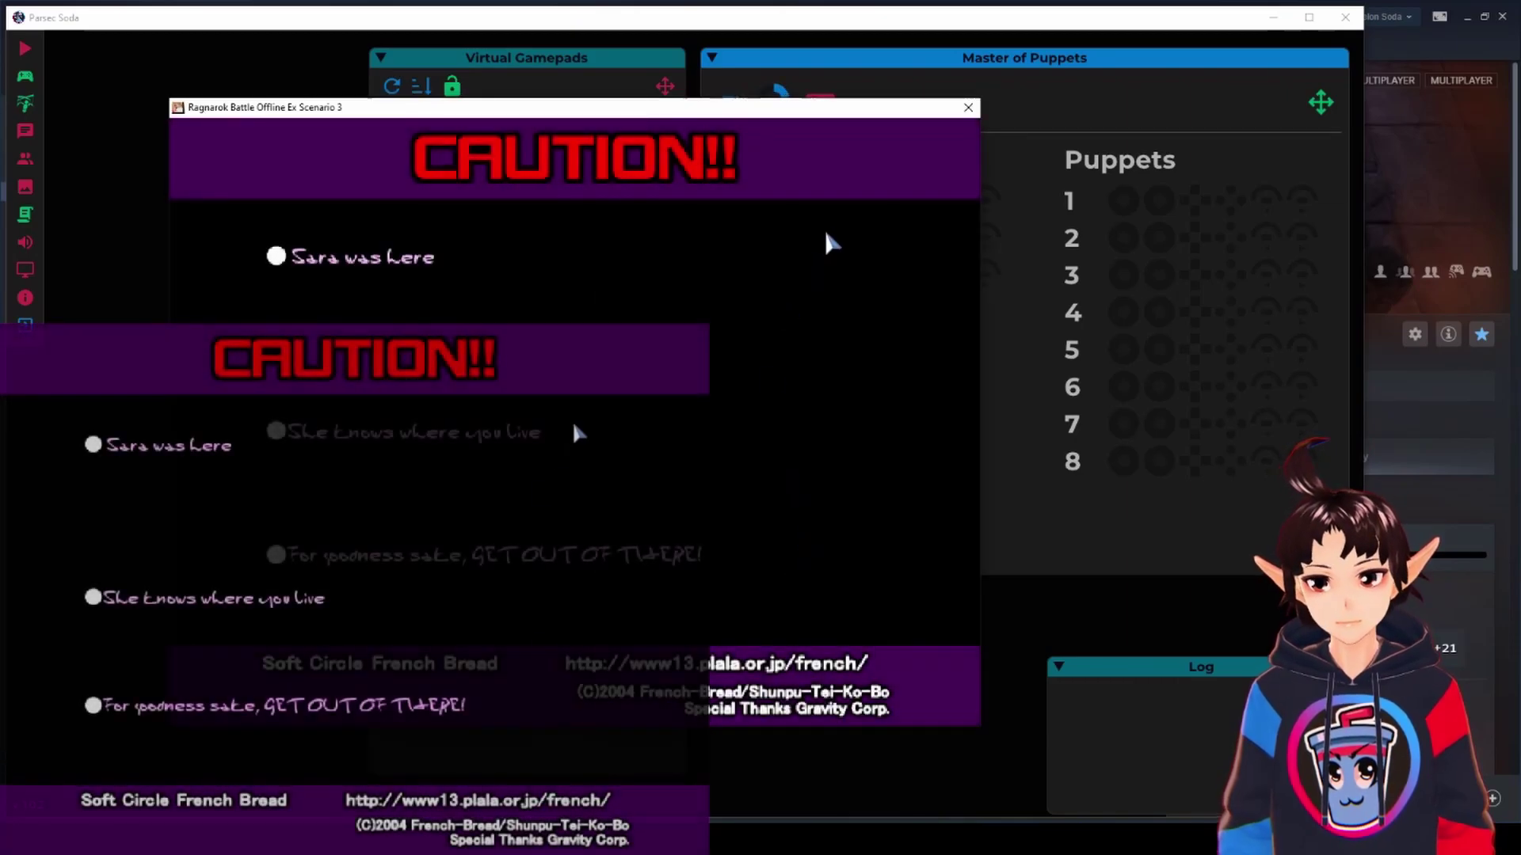
{"action": "left_click_drag", "start_coordinate": [870, 113], "coordinate": [890, 95]}
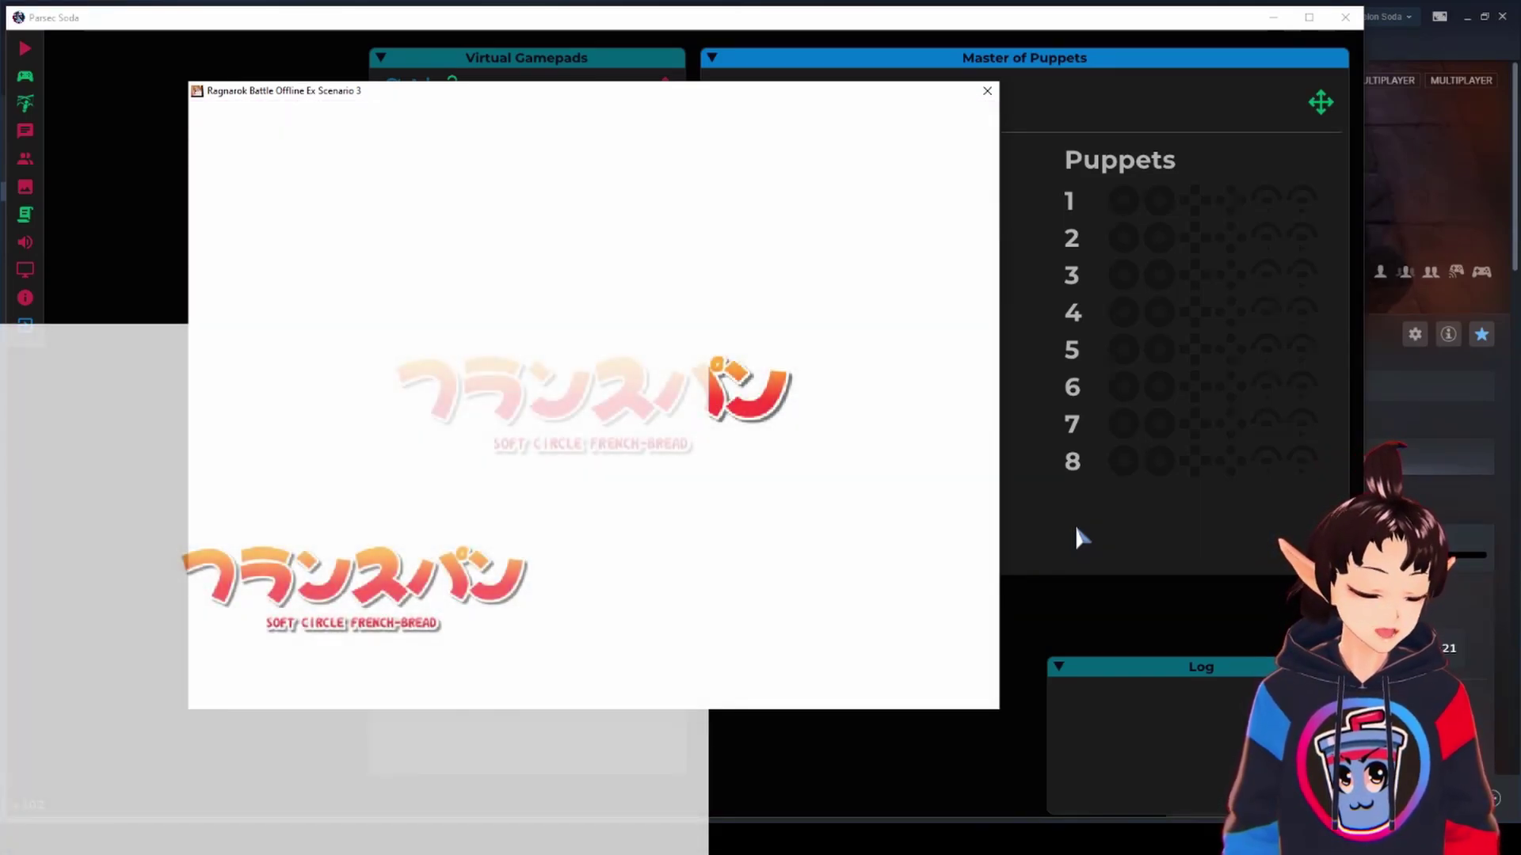
{"action": "left_click", "coordinate": [1109, 595]}
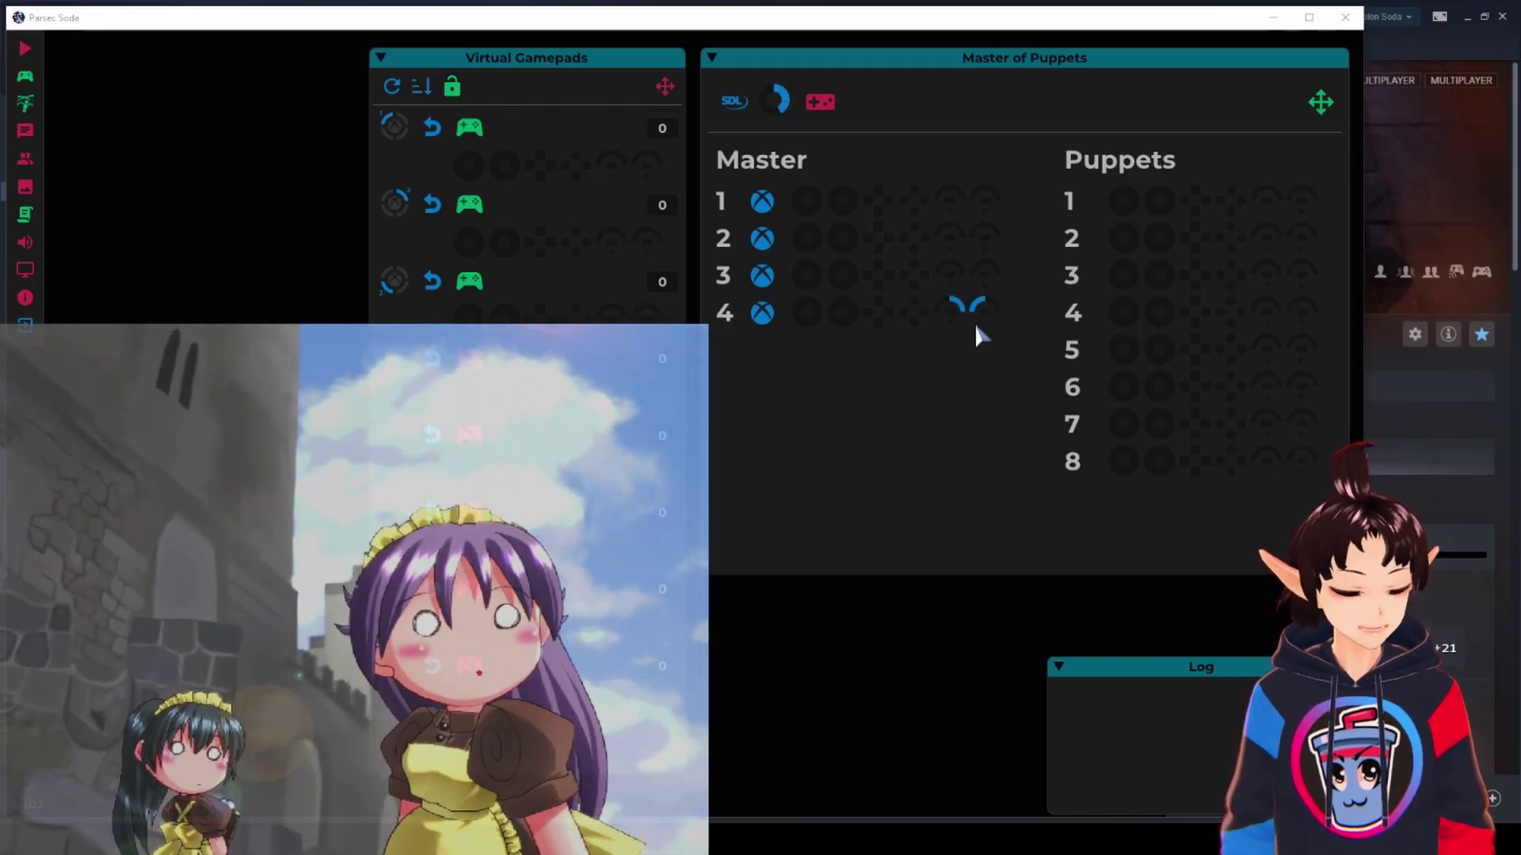
Show the gamepad visualizer and have the master drive puppets 1, 2 and 3.
{"action": "left_click", "coordinate": [828, 103]}
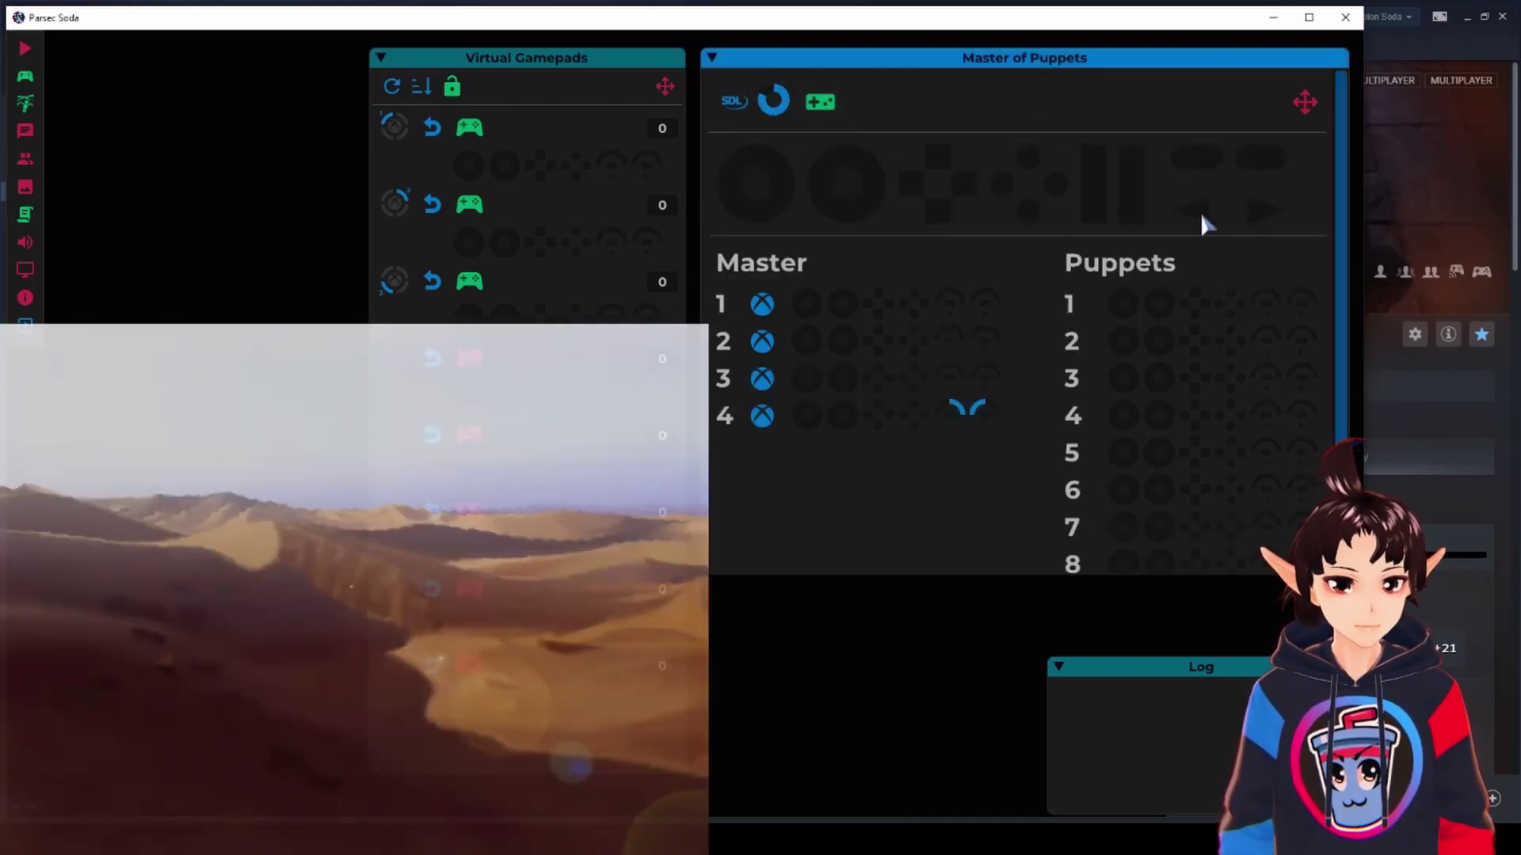
{"action": "left_click", "coordinate": [1196, 305]}
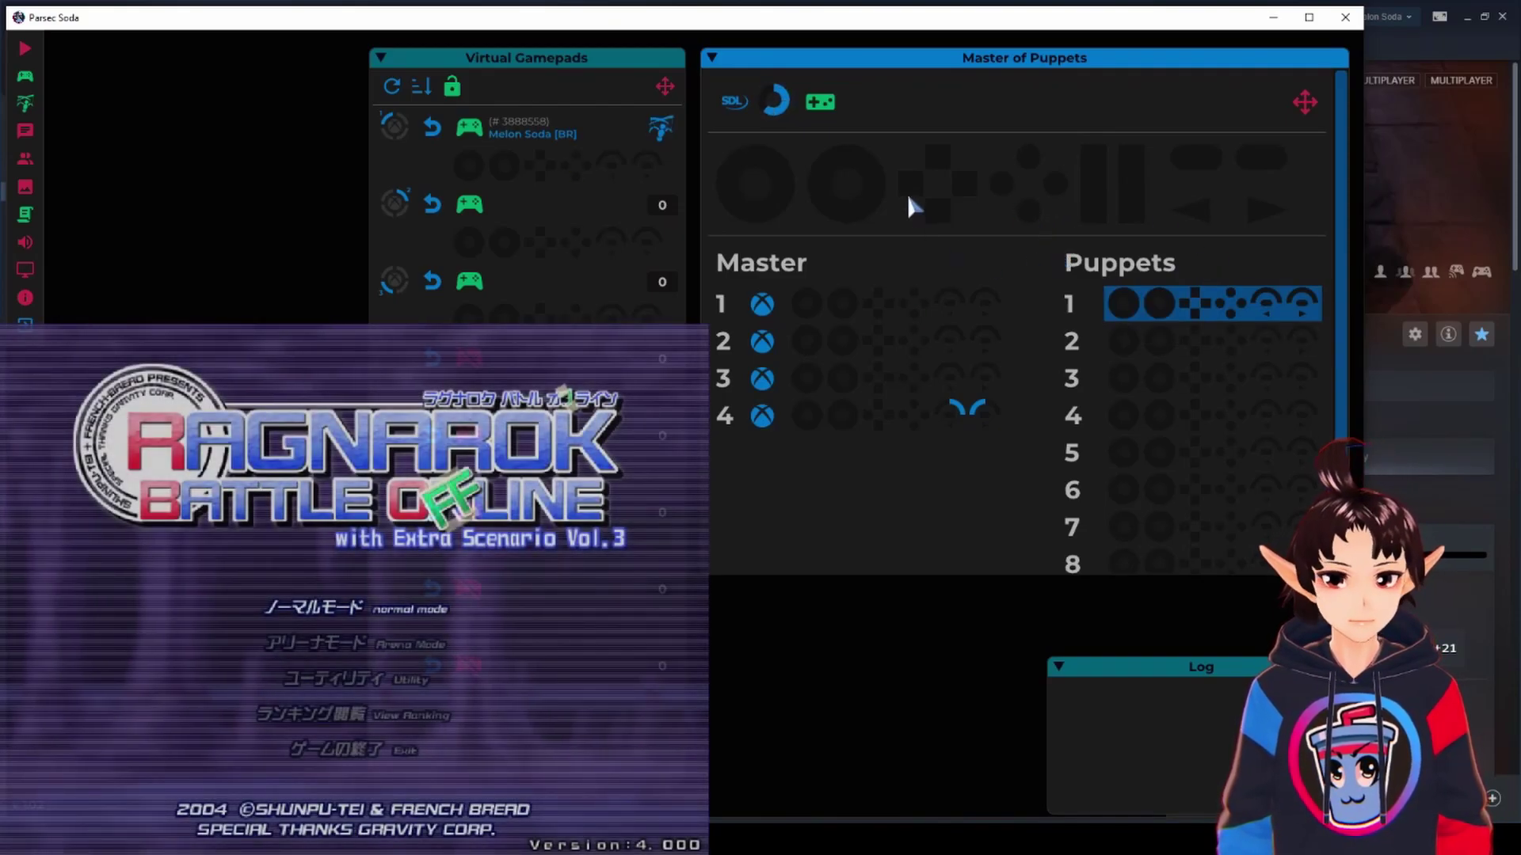
{"action": "left_click", "coordinate": [1073, 340]}
{"action": "left_click", "coordinate": [1073, 378]}
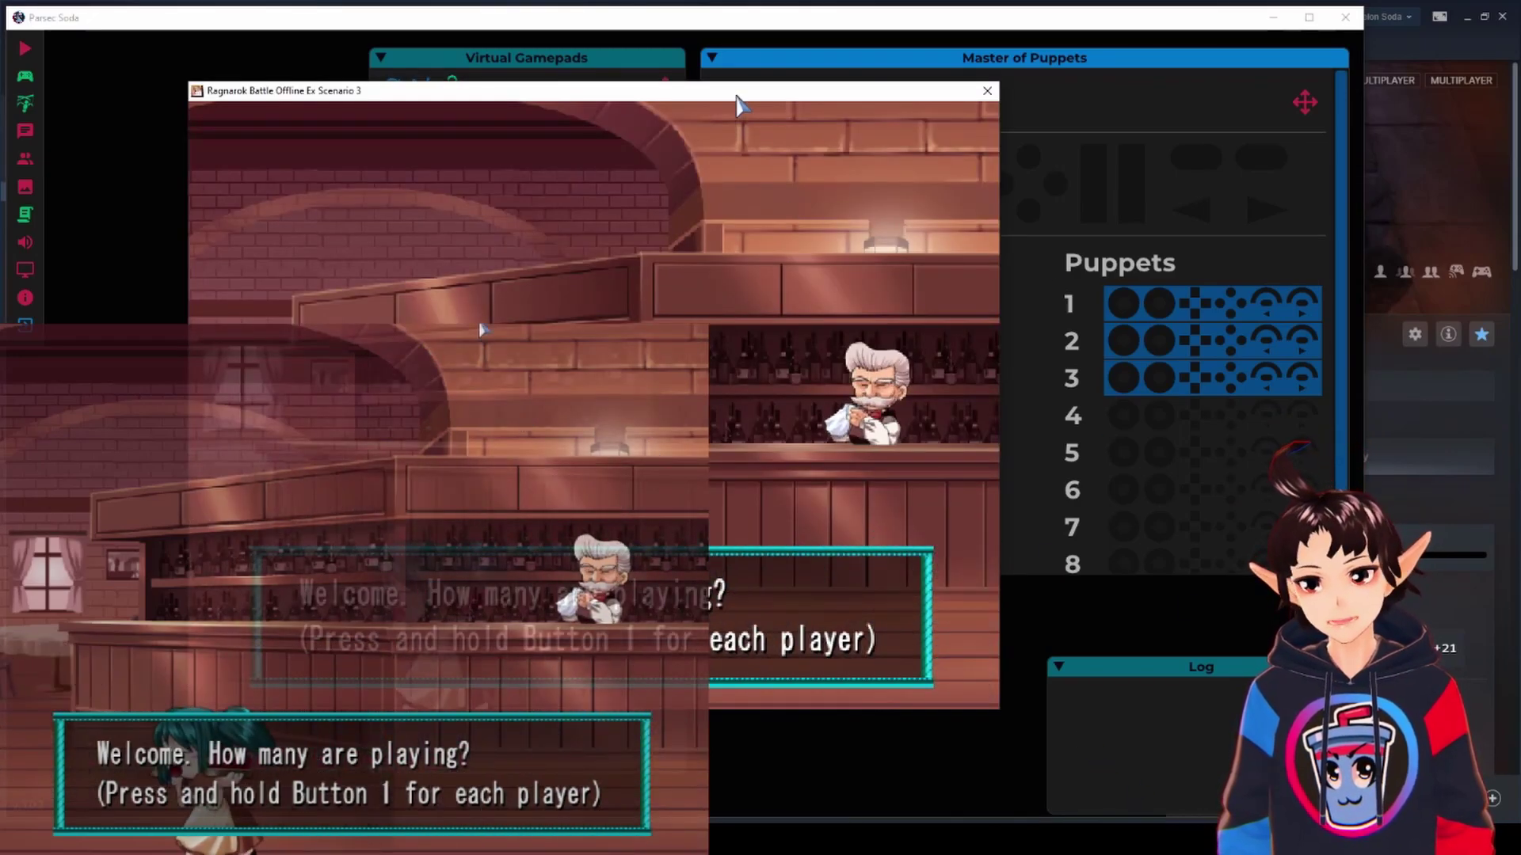
Press Button 1 in Parsec Soda's gamepad preview to trigger all three puppets at once.
{"action": "mouse_move", "coordinate": [735, 95]}
{"action": "left_mouse_down"}
{"action": "mouse_move", "coordinate": [1109, 63]}
{"action": "mouse_move", "coordinate": [1212, 73]}
{"action": "mouse_move", "coordinate": [782, 69]}
{"action": "mouse_move", "coordinate": [754, 84]}
{"action": "mouse_move", "coordinate": [804, 93]}
{"action": "left_mouse_up"}
{"action": "left_click", "coordinate": [805, 34]}
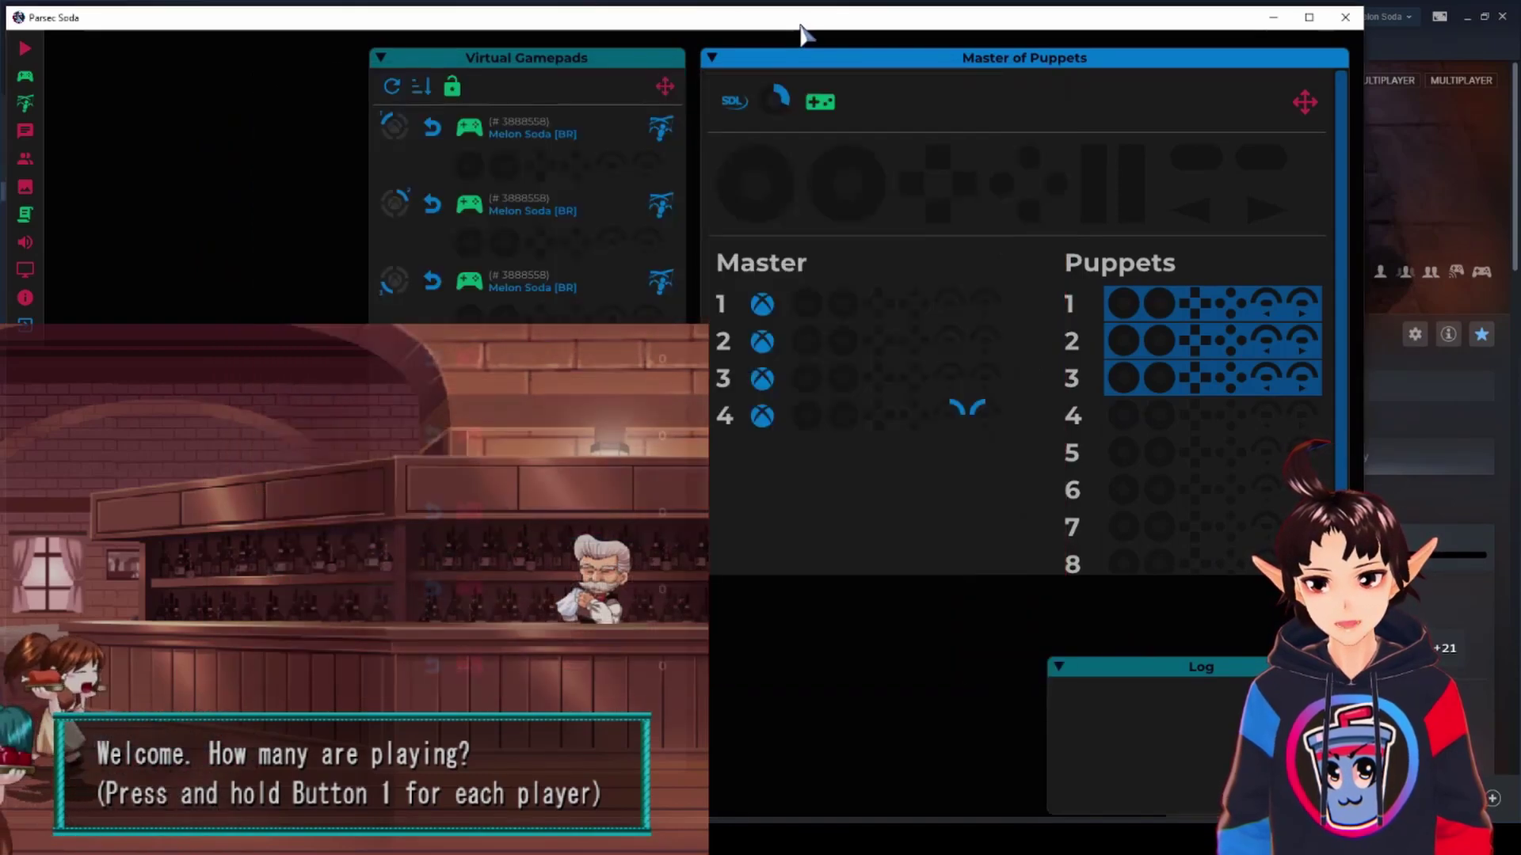
{"action": "left_click", "coordinate": [1029, 216]}
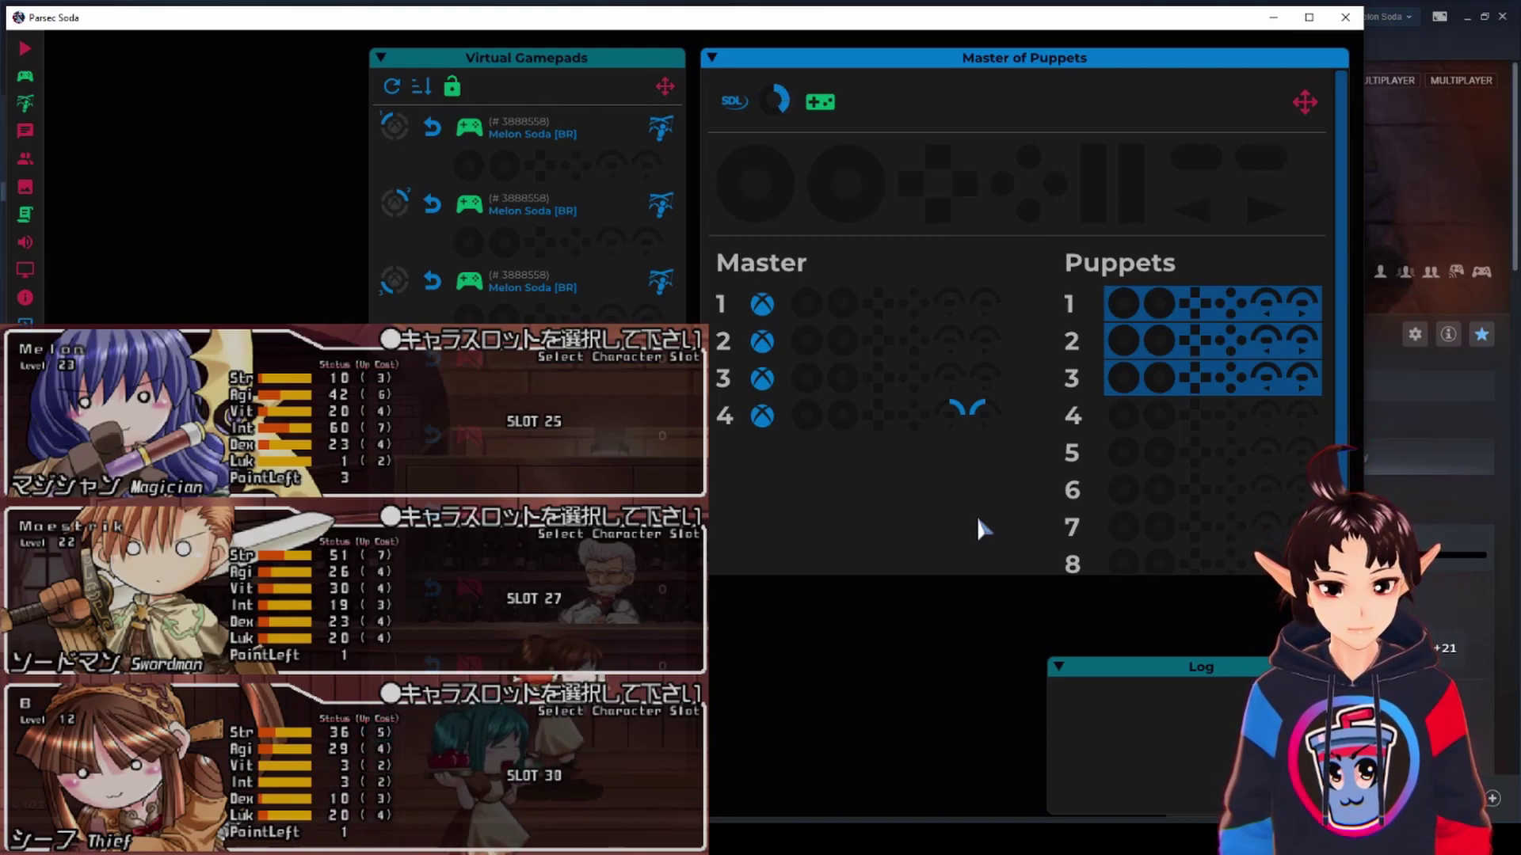
Select Master controller 4 and unmark puppets 2 and 3.
{"action": "left_click", "coordinate": [895, 415]}
{"action": "left_click", "coordinate": [1194, 381]}
{"action": "left_click", "coordinate": [1194, 341]}
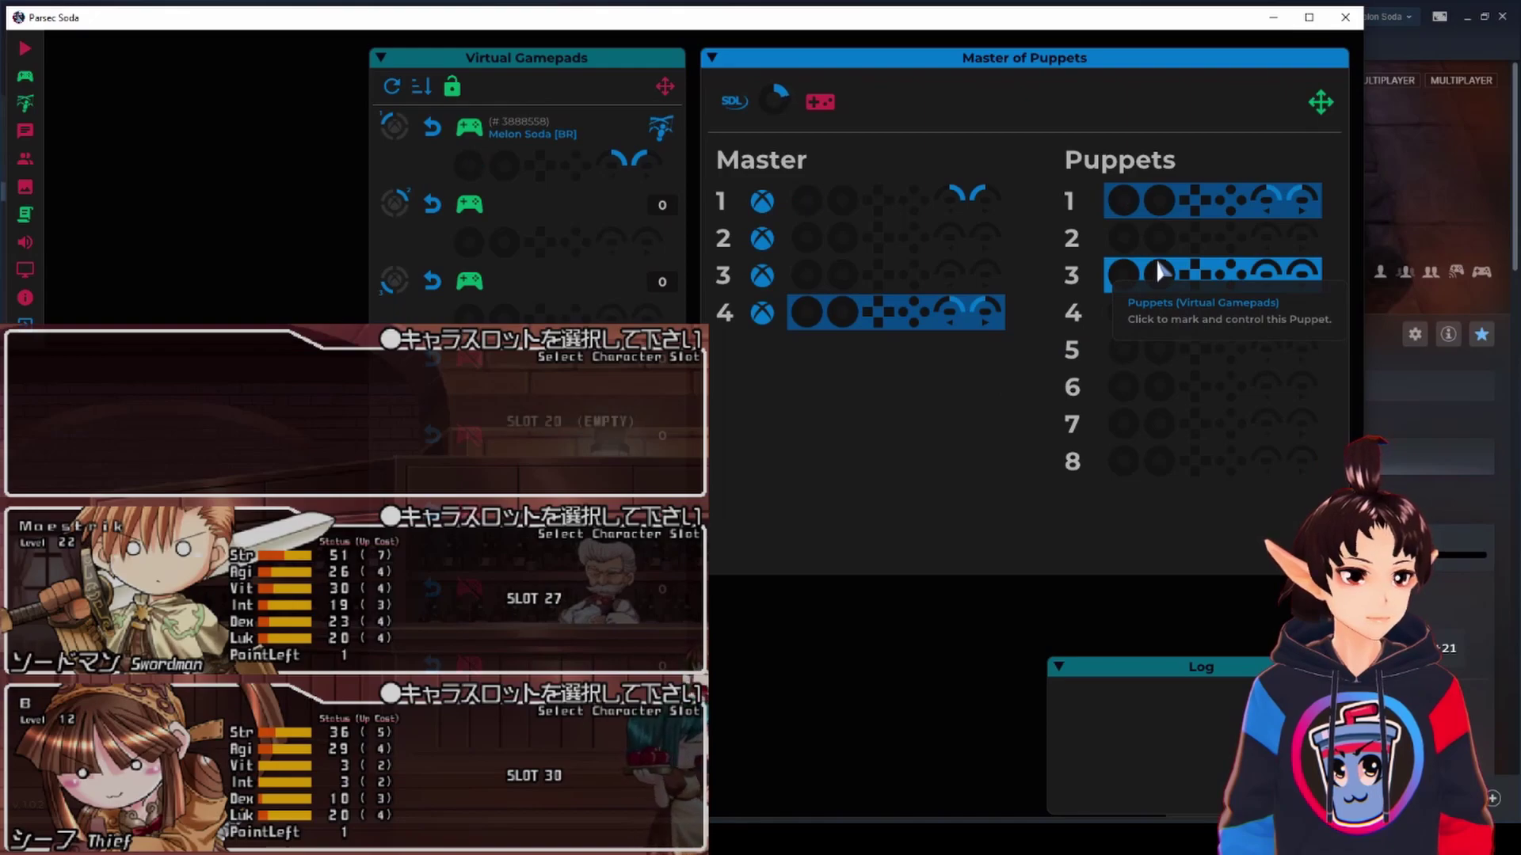
Shift master control from puppet 1 to puppet 2, then to puppet 3.
{"action": "left_click", "coordinate": [1157, 198]}
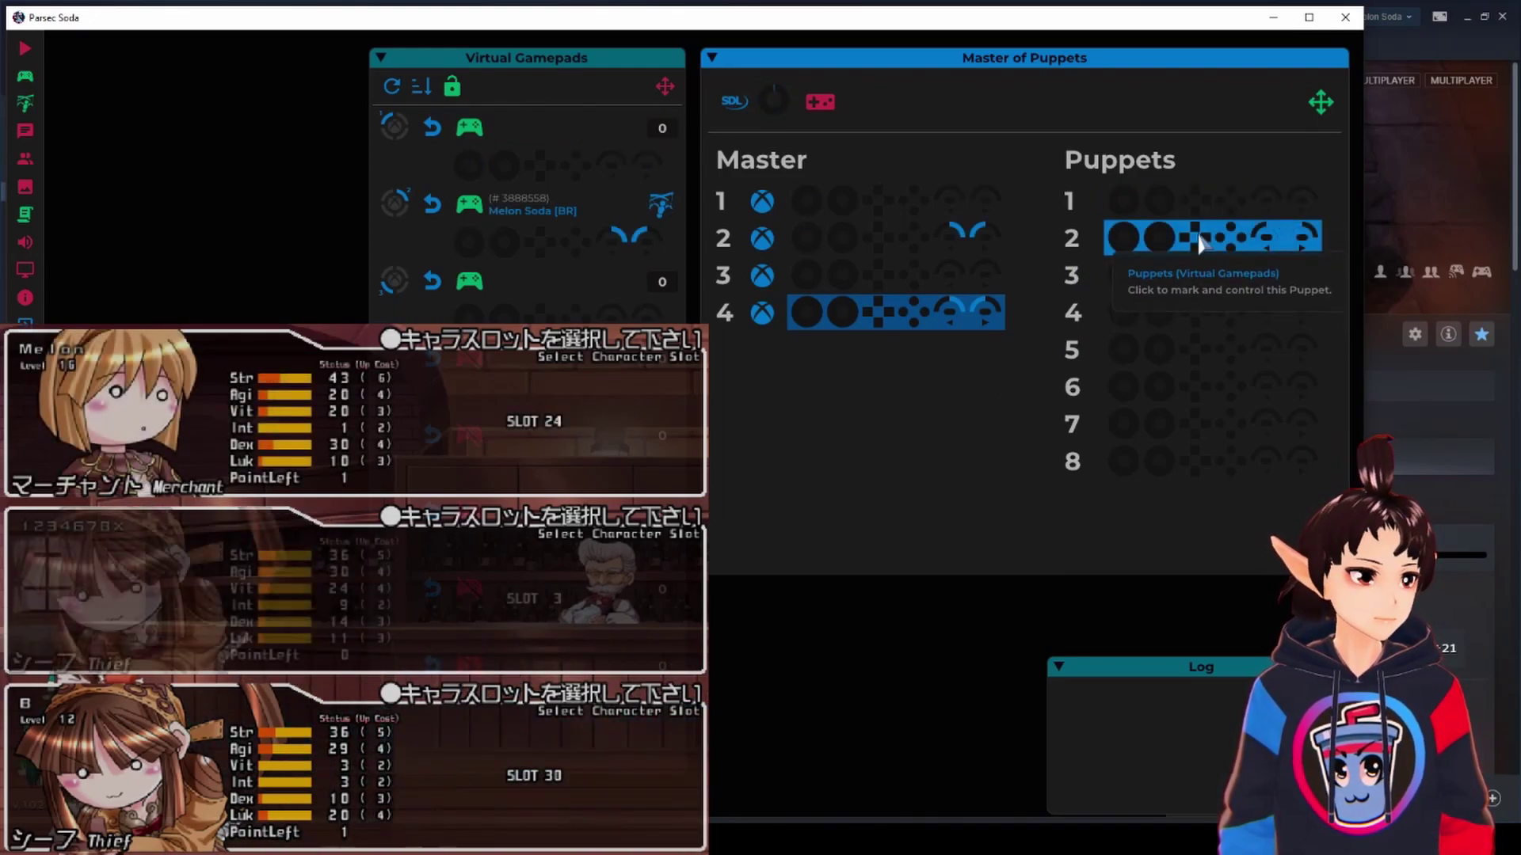
{"action": "left_click", "coordinate": [1196, 287]}
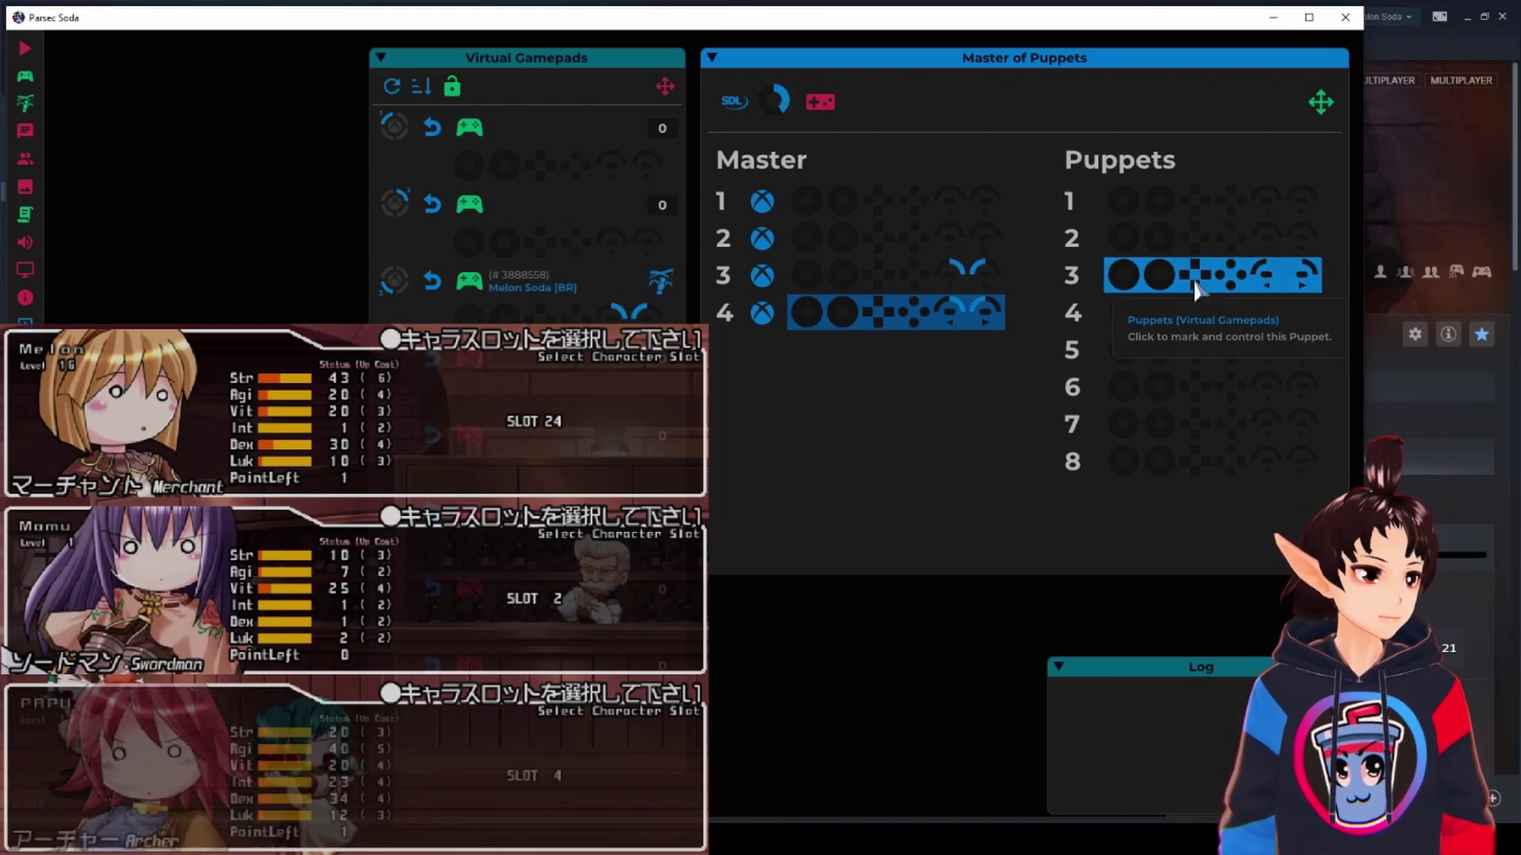